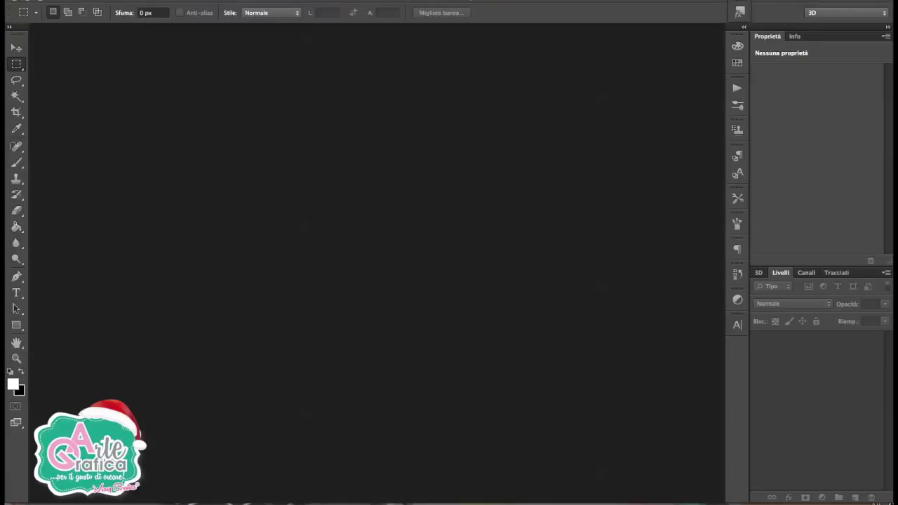
# Create a new white 10 × 10 cm document at 300 ppi in RGB colour.
pyautogui.click(105, 1)
pyautogui.click(112, 2)
pyautogui.hotkey('ctrl', 'n')
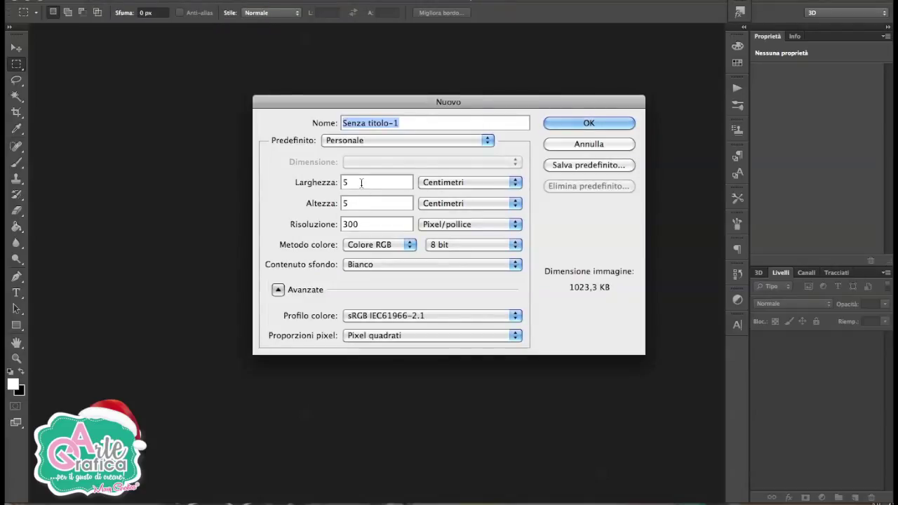
pyautogui.doubleClick(361, 182)
pyautogui.write('10')
pyautogui.press('Tab')
pyautogui.write('10')
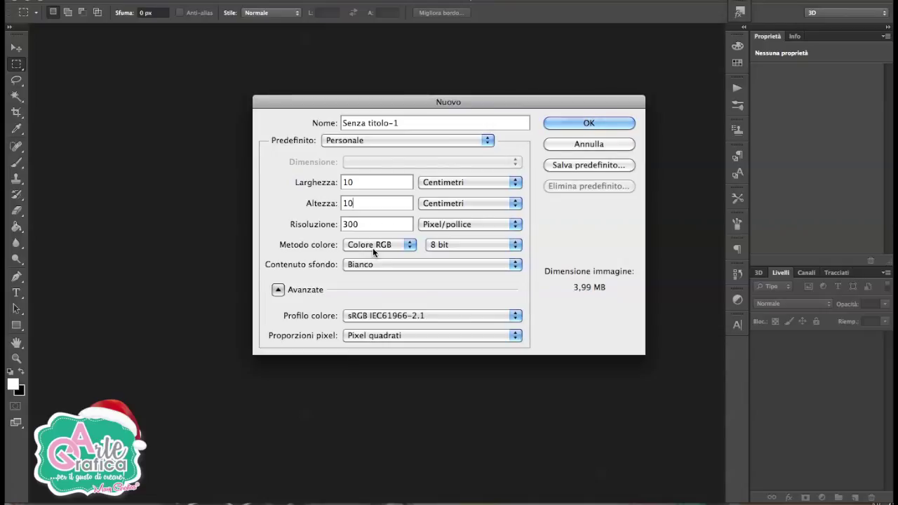
pyautogui.click(372, 248)
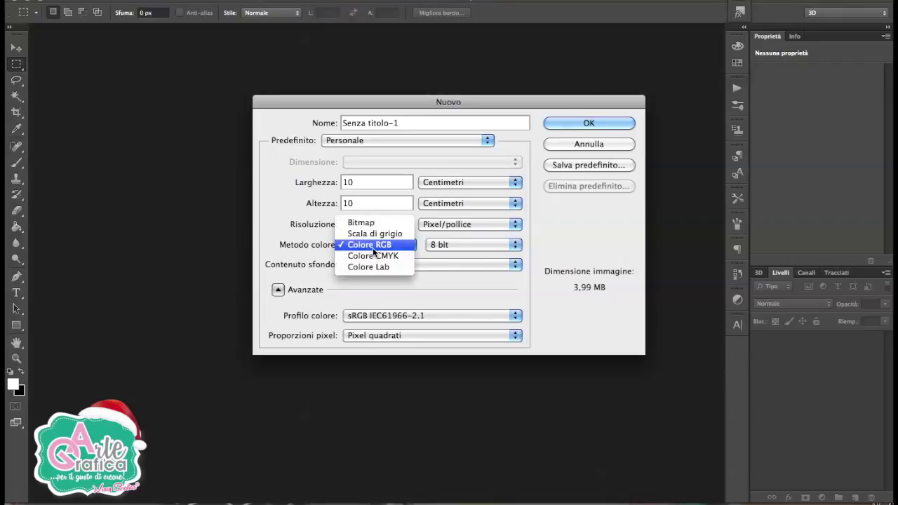
pyautogui.click(268, 219)
pyautogui.click(573, 120)
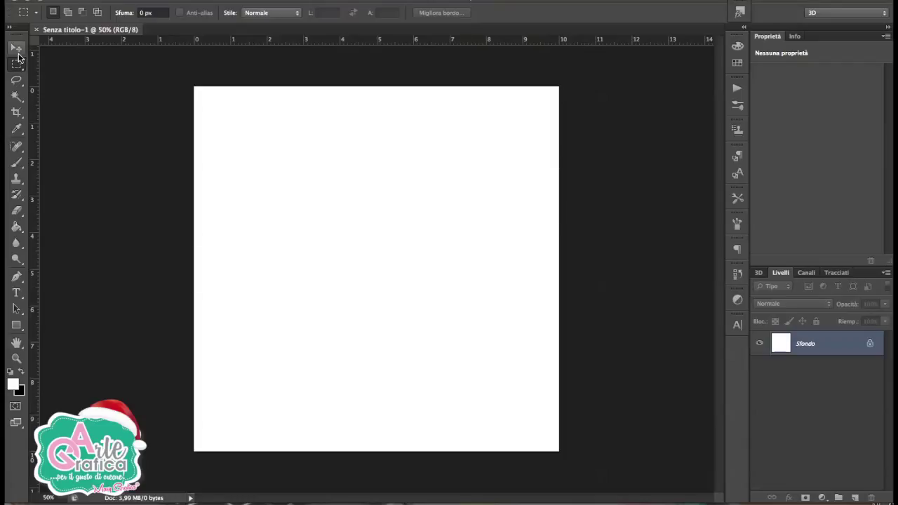
pyautogui.click(16, 48)
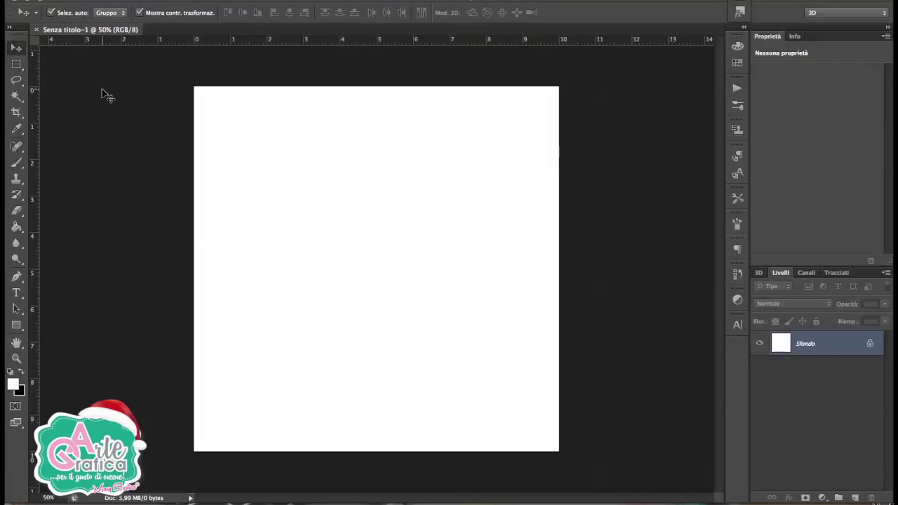
# Open the nativity photo and set its brightness to -9 and contrast to 54.
pyautogui.click(105, 0)
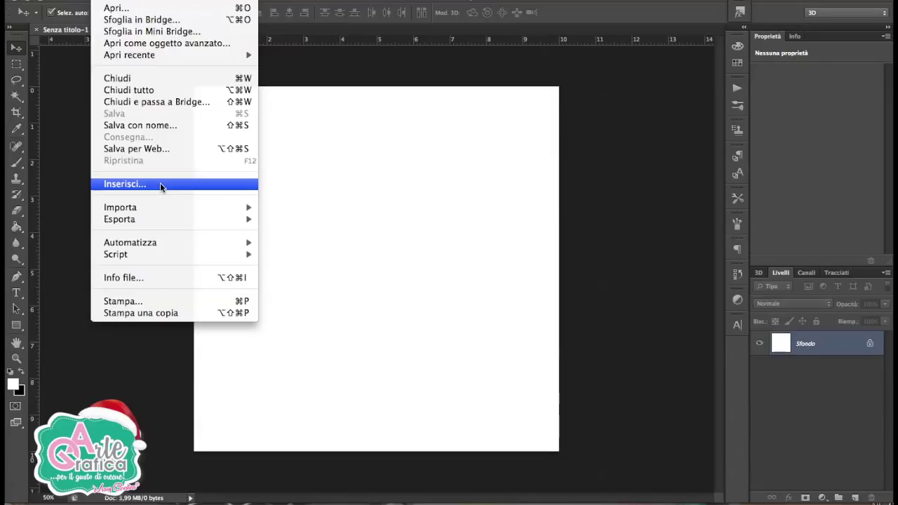
pyautogui.click(160, 183)
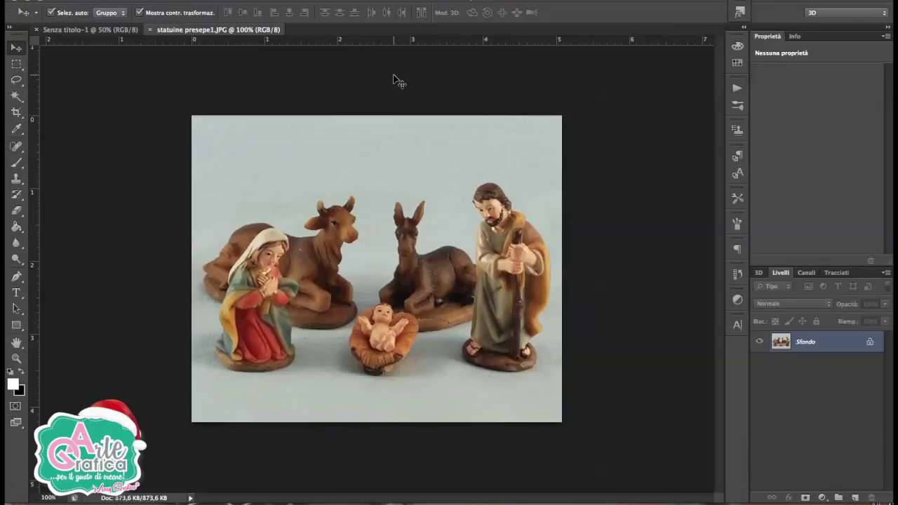
pyautogui.click(179, 1)
pyautogui.moveTo(202, 20)
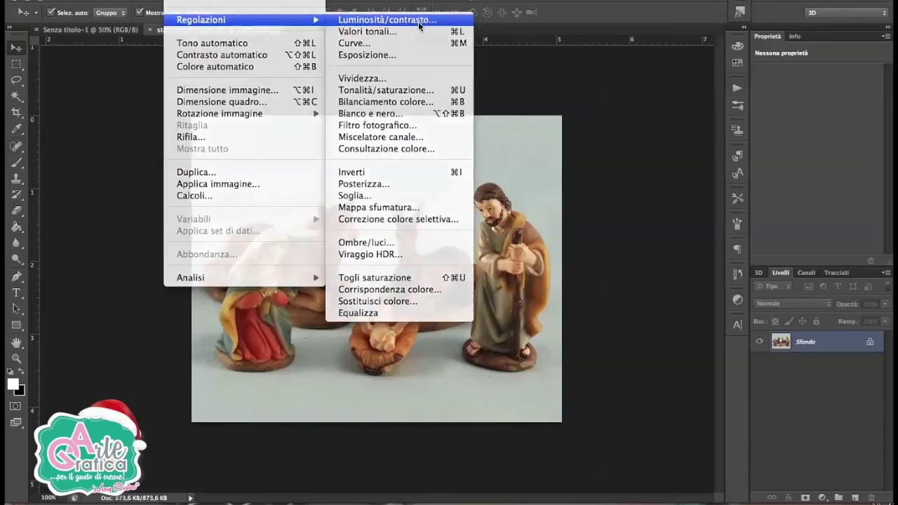
pyautogui.click(421, 19)
pyautogui.moveTo(551, 252); pyautogui.dragTo(584, 254)
pyautogui.moveTo(545, 219); pyautogui.dragTo(547, 223)
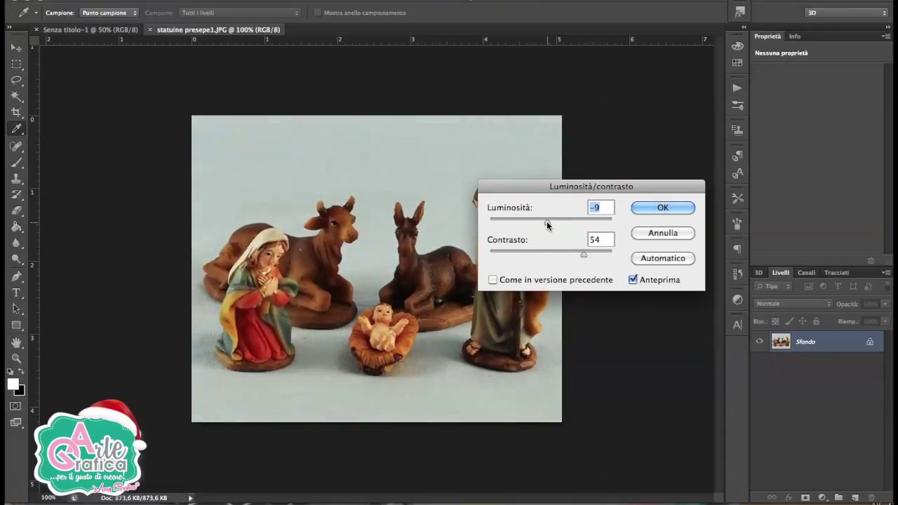
pyautogui.click(665, 207)
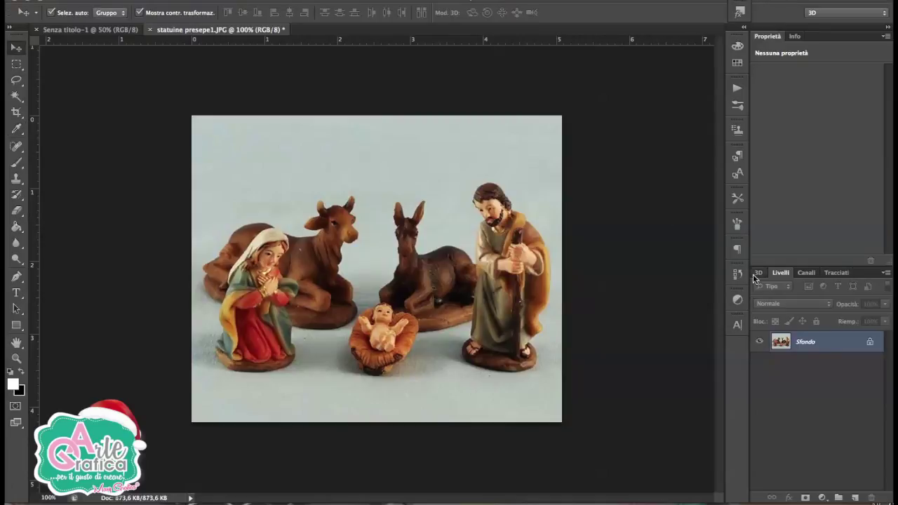
# Duplicate the photo layer into Senza titolo-1 and enlarge it on the canvas.
pyautogui.rightClick(811, 342)
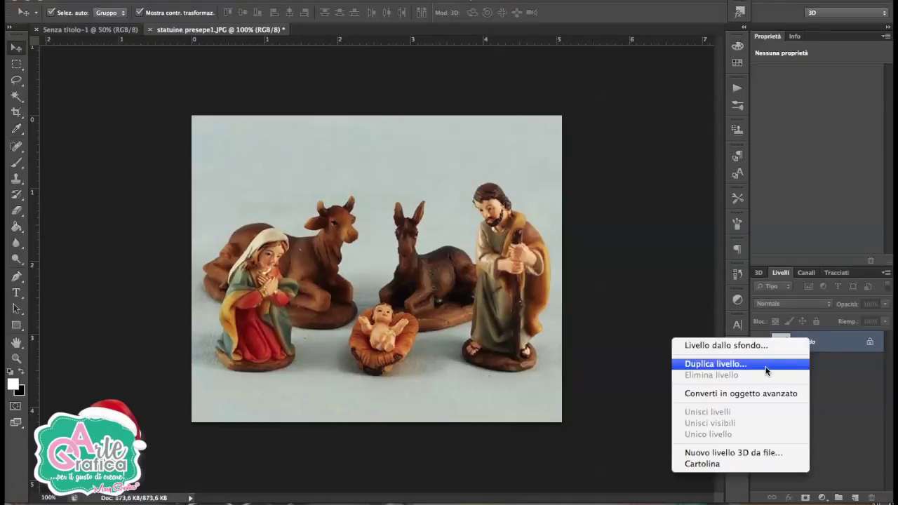
pyautogui.click(769, 366)
pyautogui.click(380, 253)
pyautogui.click(372, 232)
pyautogui.click(577, 193)
pyautogui.click(91, 30)
pyautogui.moveTo(473, 186); pyautogui.dragTo(516, 117)
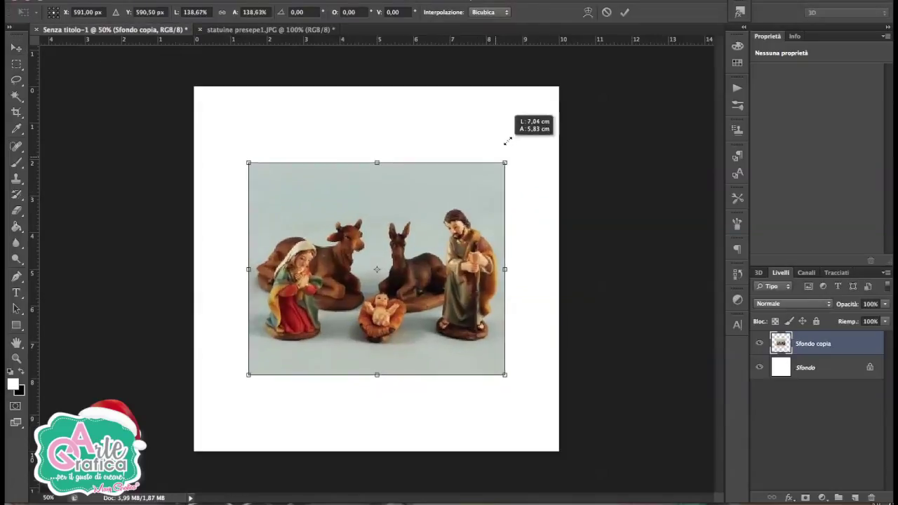
pyautogui.press('Return')
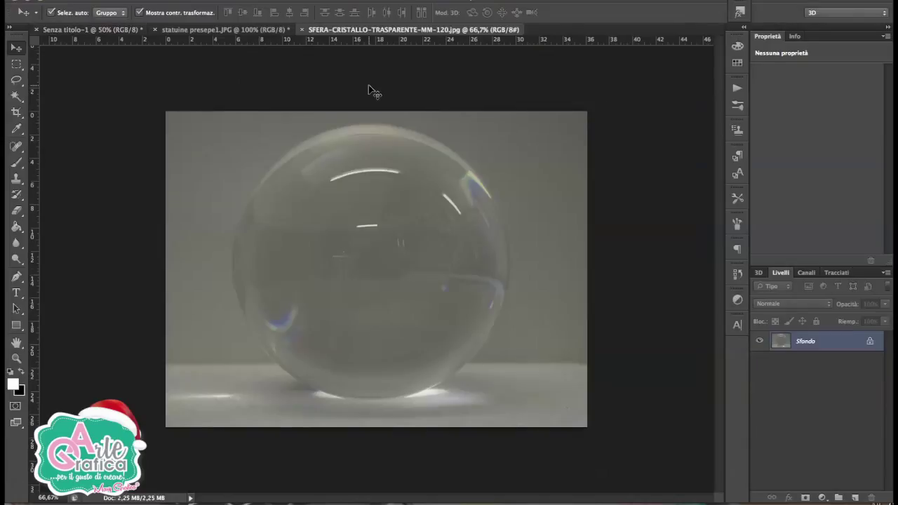
# Select the crystal sphere with an elliptical marquee and paste it into Senza titolo-1.
pyautogui.click(16, 66)
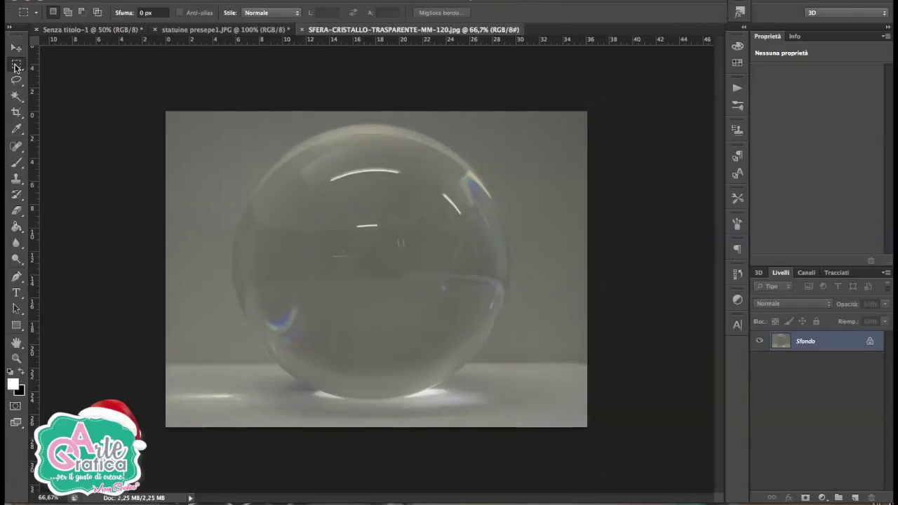
pyautogui.rightClick(16, 66)
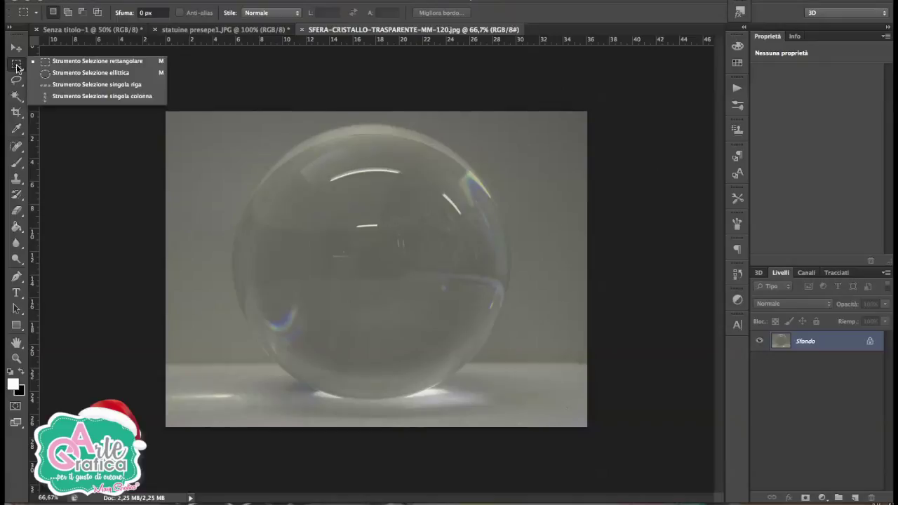
pyautogui.click(71, 73)
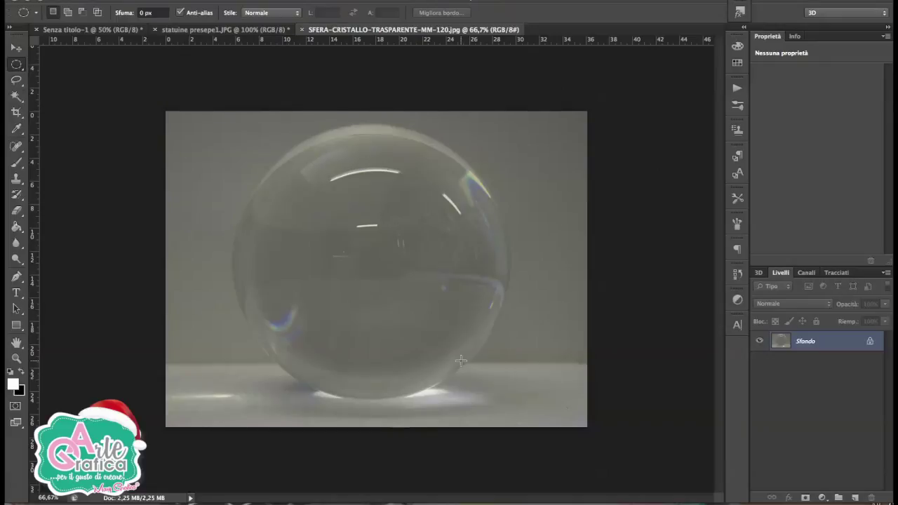
pyautogui.moveTo(225, 128)
pyautogui.mouseDown()
pyautogui.moveTo(592, 408)
pyautogui.moveTo(615, 407)
pyautogui.moveTo(564, 399)
pyautogui.mouseUp()
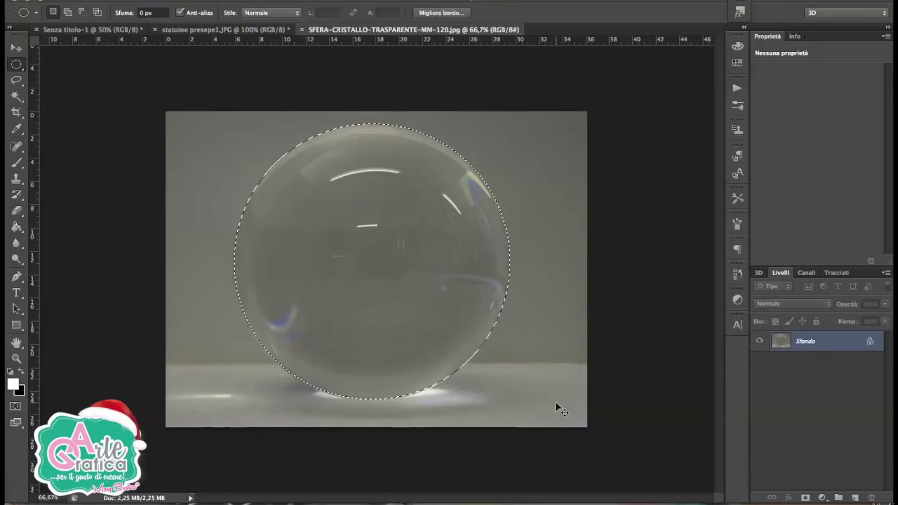
pyautogui.click(77, 29)
pyautogui.hotkey('ctrl', 'v')
pyautogui.press('v')
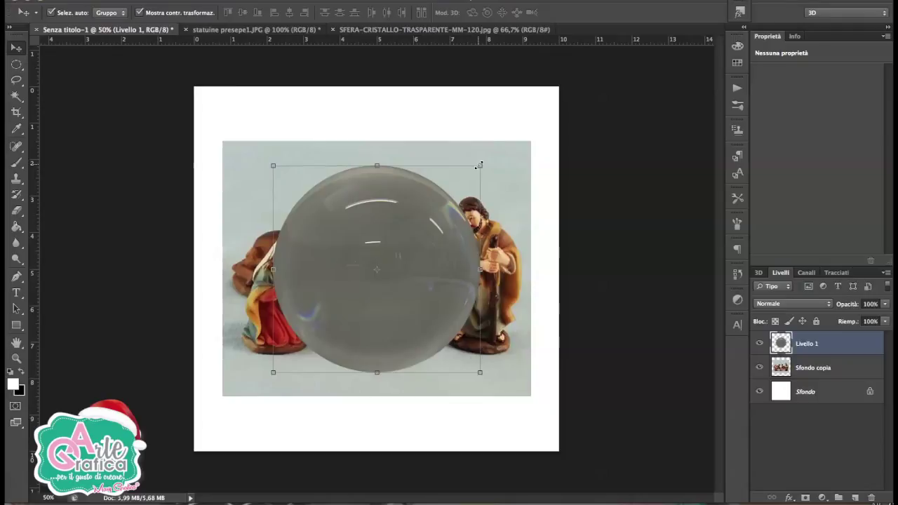
# Scale the sphere to about 154%, set brightness 24 and contrast 55, then place it below Sfondo copia.
pyautogui.moveTo(480, 166); pyautogui.dragTo(535, 110)
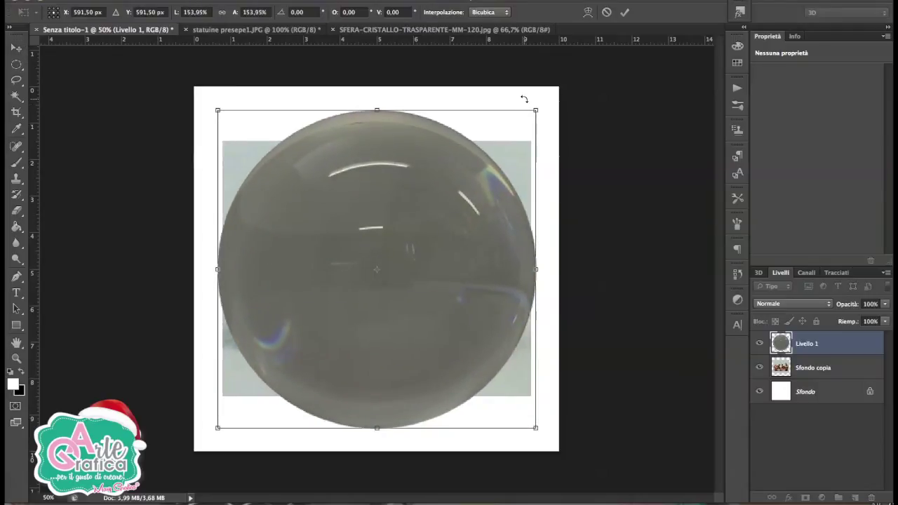
pyautogui.press('Return')
pyautogui.click(126, 0)
pyautogui.moveTo(201, 20)
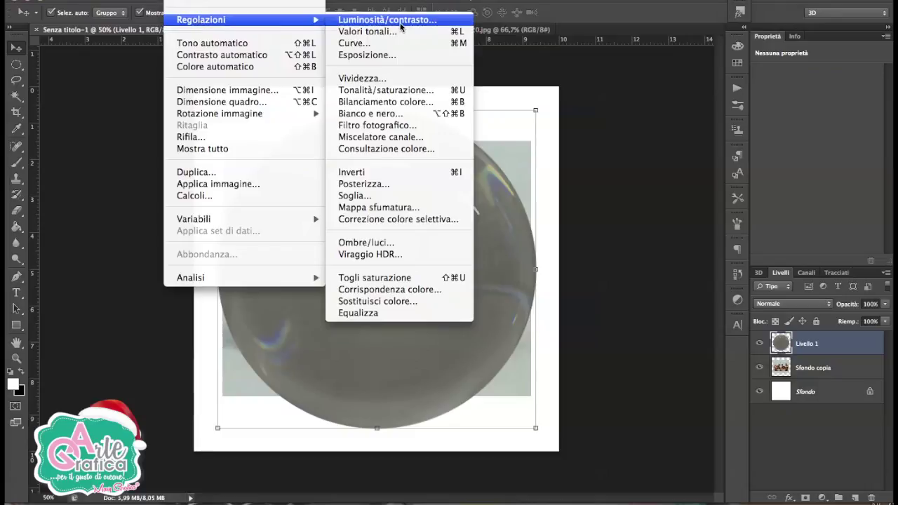
pyautogui.click(384, 20)
pyautogui.moveTo(552, 222); pyautogui.dragTo(584, 252)
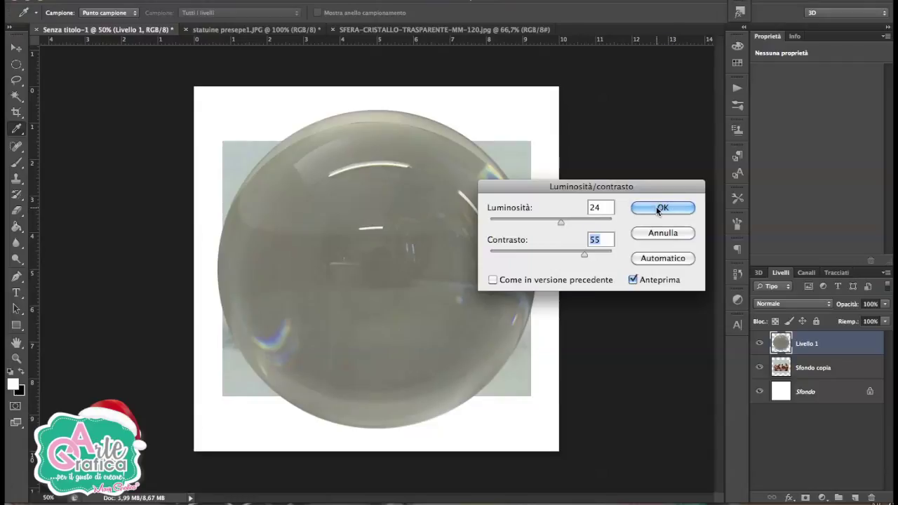
pyautogui.click(675, 208)
pyautogui.press('v')
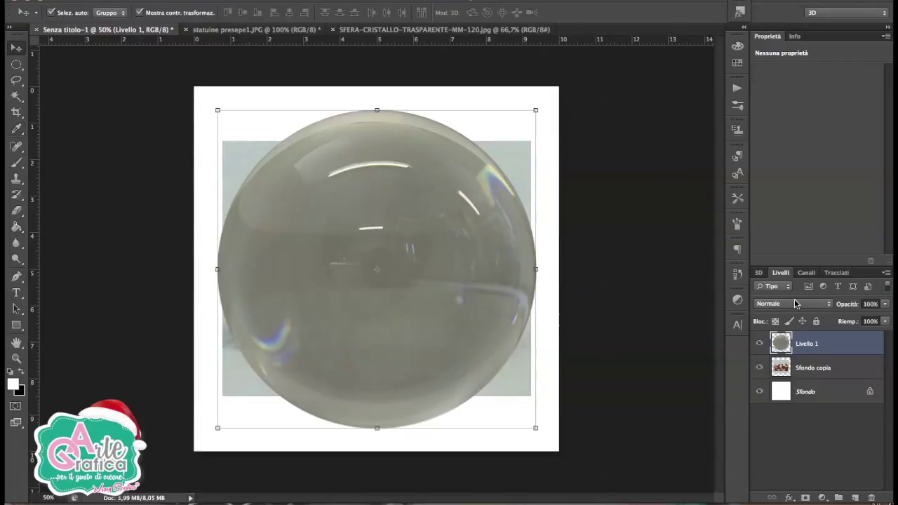
pyautogui.moveTo(814, 343); pyautogui.dragTo(807, 372)
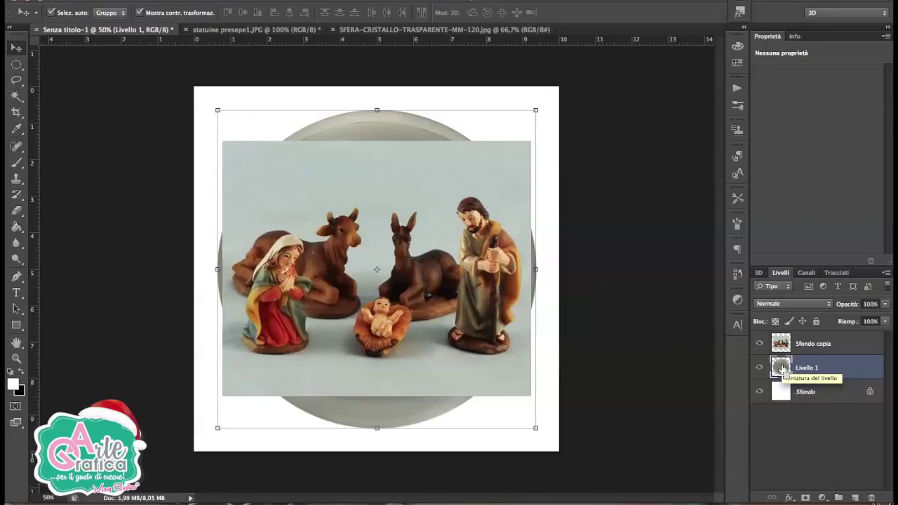
# Load Livello 1's circular outline and use it as a layer mask on Sfondo copia.
pyautogui.keyDown('ctrl'); pyautogui.click(780, 367); pyautogui.keyUp('ctrl')
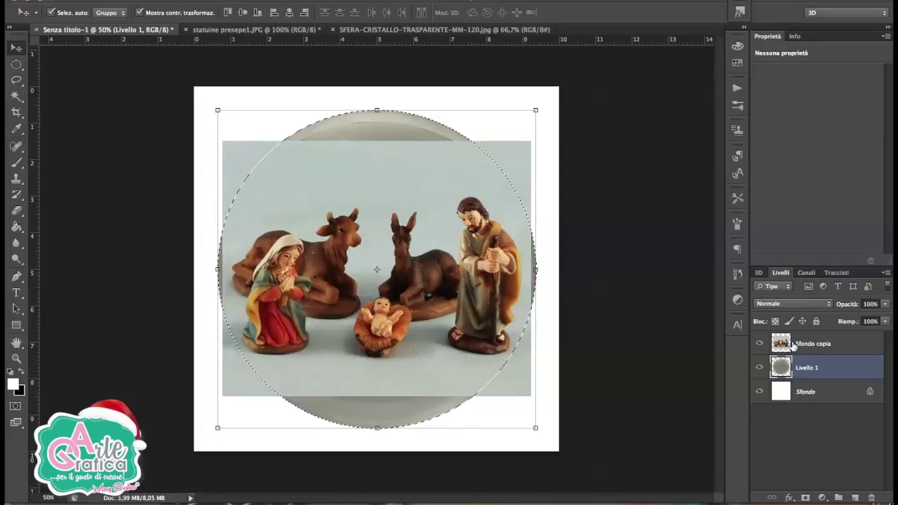
pyautogui.click(793, 344)
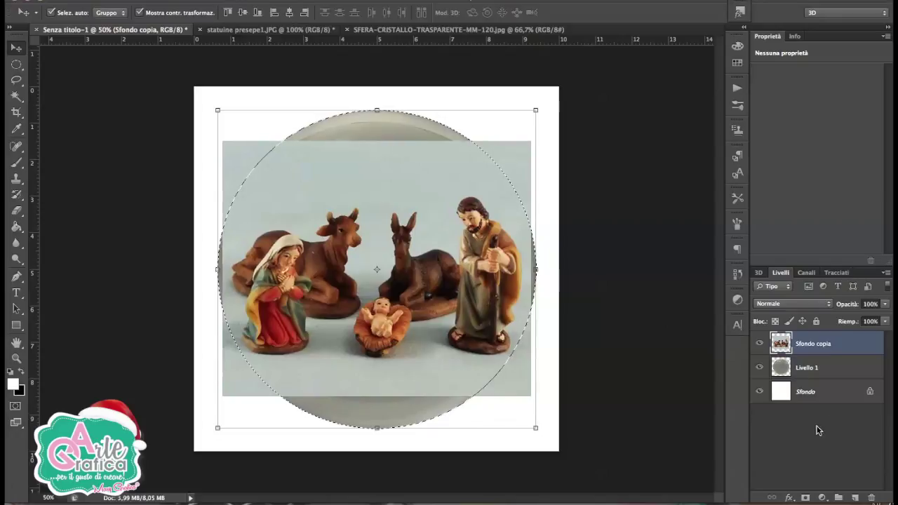
pyautogui.click(804, 498)
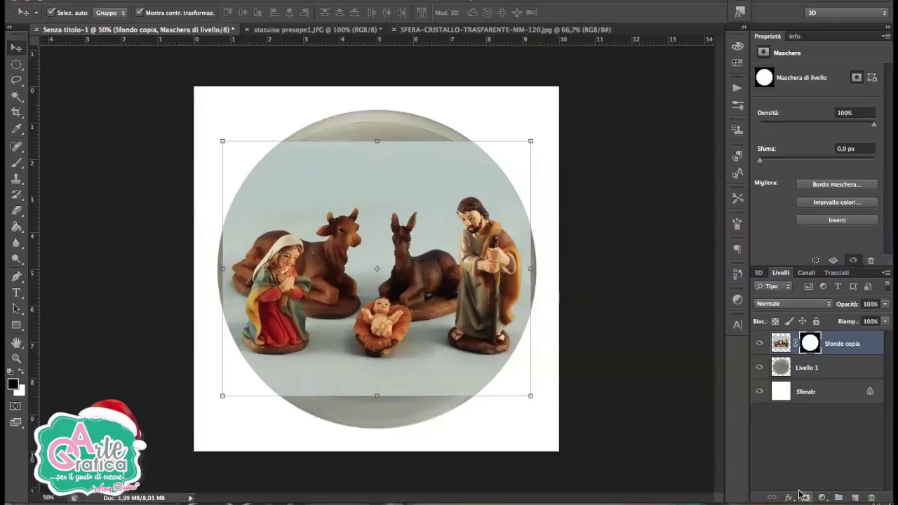
pyautogui.click(639, 164)
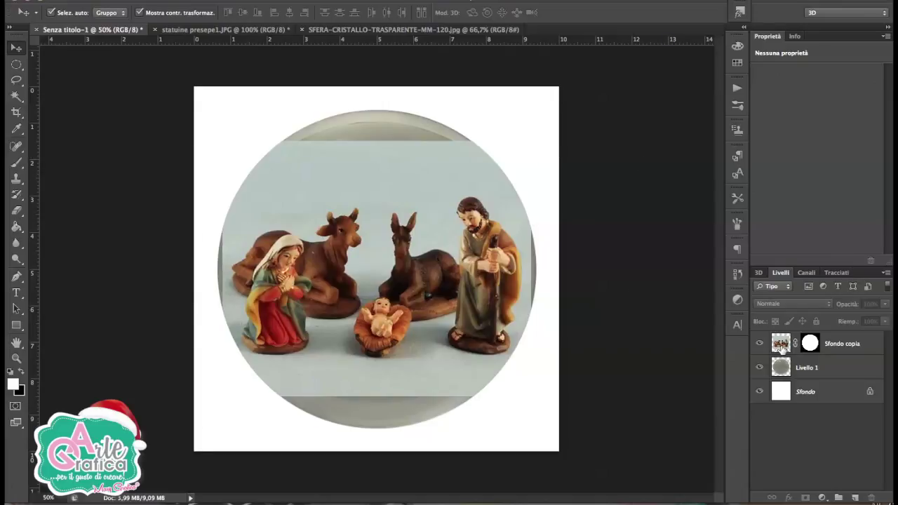
# Paint black on the photo's mask with a soft ~123 px brush along the circle's top.
pyautogui.click(782, 348)
pyautogui.click(807, 344)
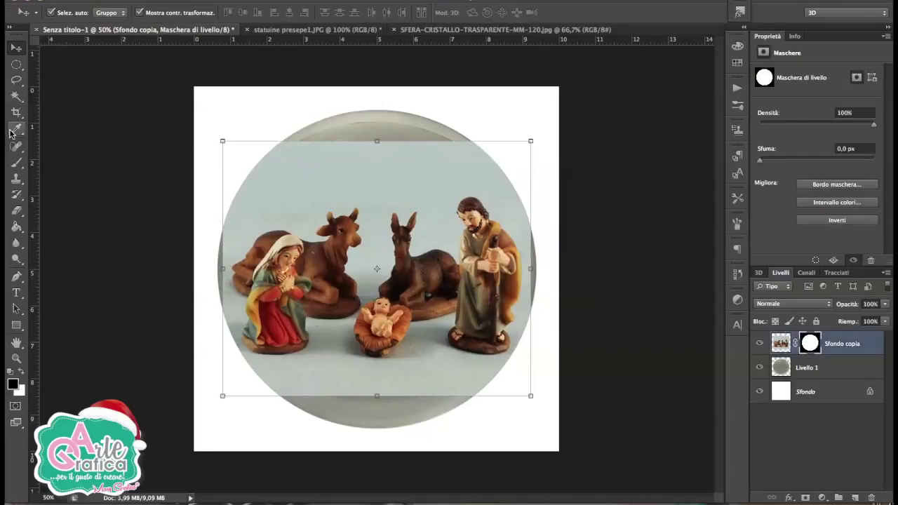
pyautogui.click(16, 162)
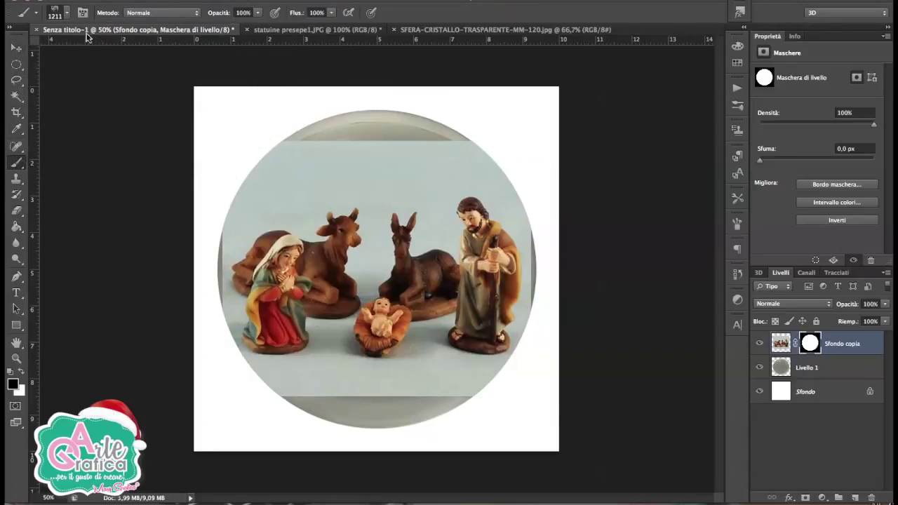
pyautogui.click(66, 12)
pyautogui.click(101, 51)
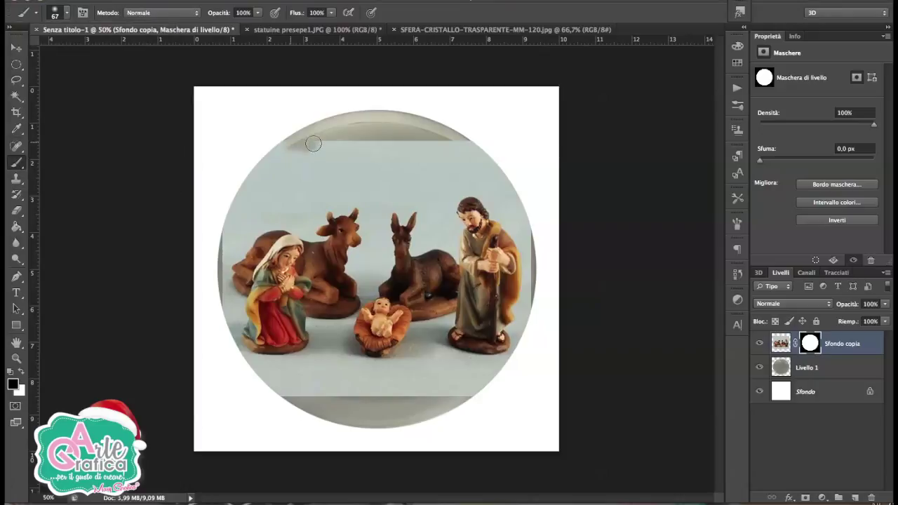
pyautogui.moveTo(278, 145)
pyautogui.mouseDown()
pyautogui.moveTo(517, 200)
pyautogui.moveTo(479, 398)
pyautogui.moveTo(218, 324)
pyautogui.moveTo(214, 233)
pyautogui.moveTo(513, 188)
pyautogui.mouseUp()
pyautogui.press('v')
pyautogui.click(807, 369)
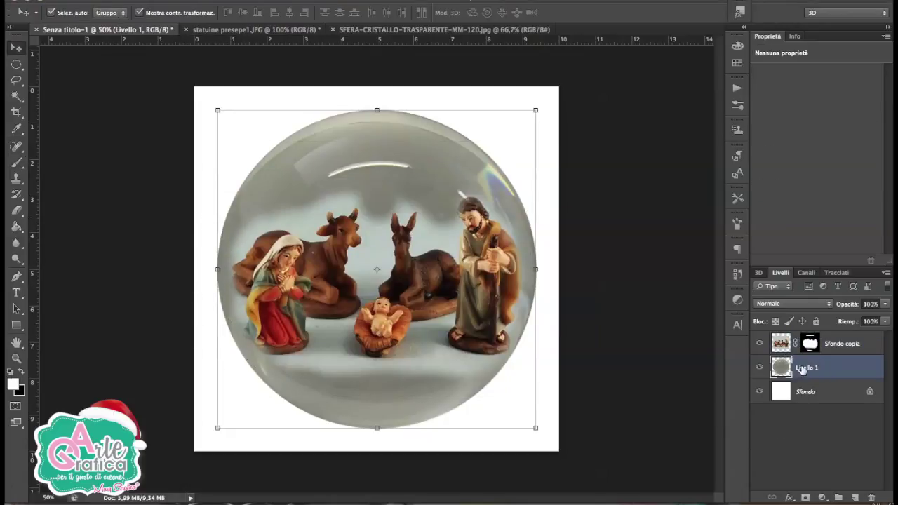
# Duplicate Livello 1, move the copy to the top, and set its blend mode to Sovrapponi.
pyautogui.doubleClick(814, 368)
pyautogui.press('Return')
pyautogui.hotkey('ctrl', 'j')
pyautogui.moveTo(830, 367); pyautogui.dragTo(838, 341)
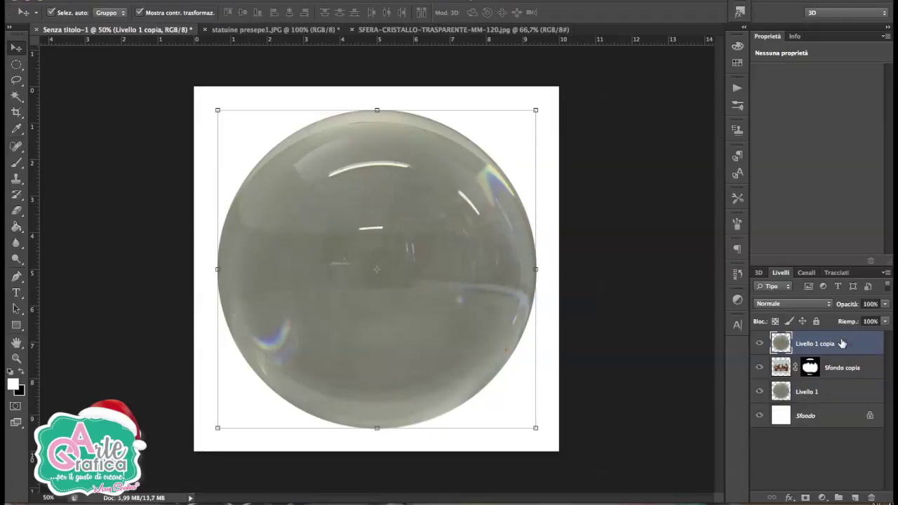
pyautogui.click(782, 308)
pyautogui.click(778, 484)
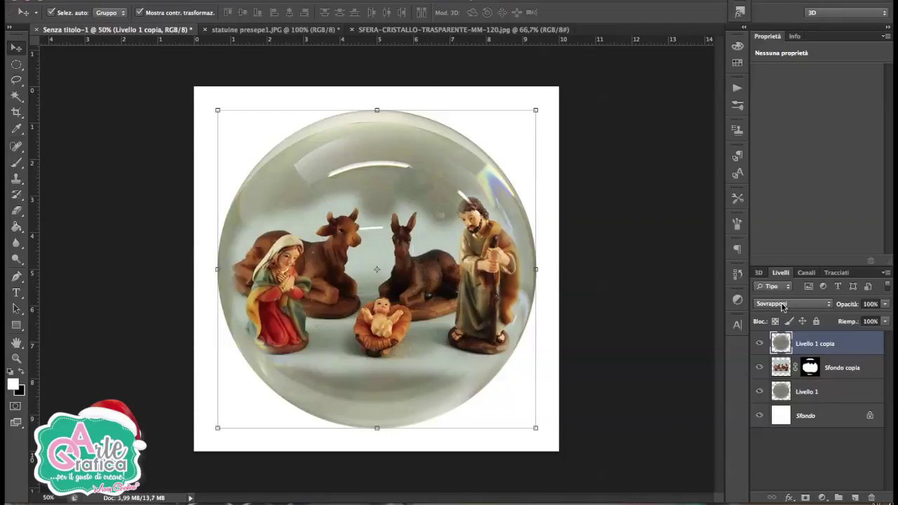
pyautogui.click(760, 344)
pyautogui.click(759, 344)
pyautogui.click(759, 344)
pyautogui.click(759, 344)
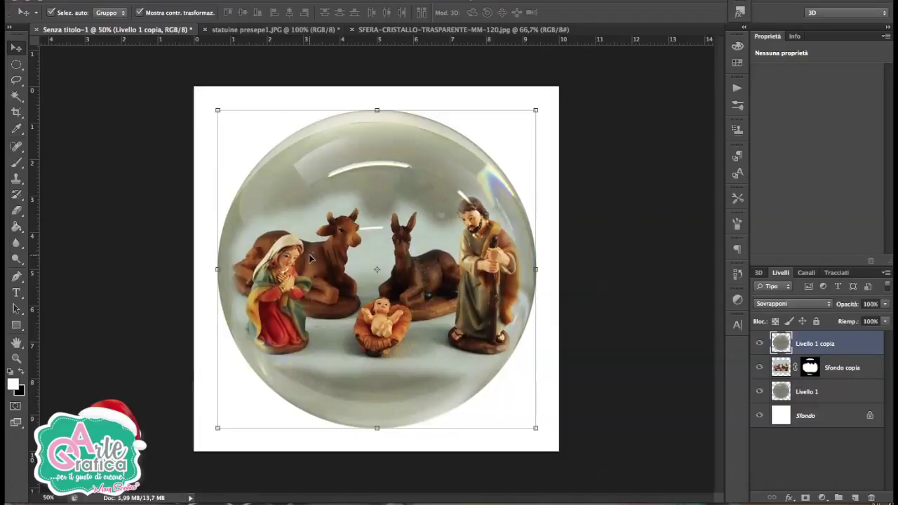
pyautogui.click(842, 367)
pyautogui.click(797, 343)
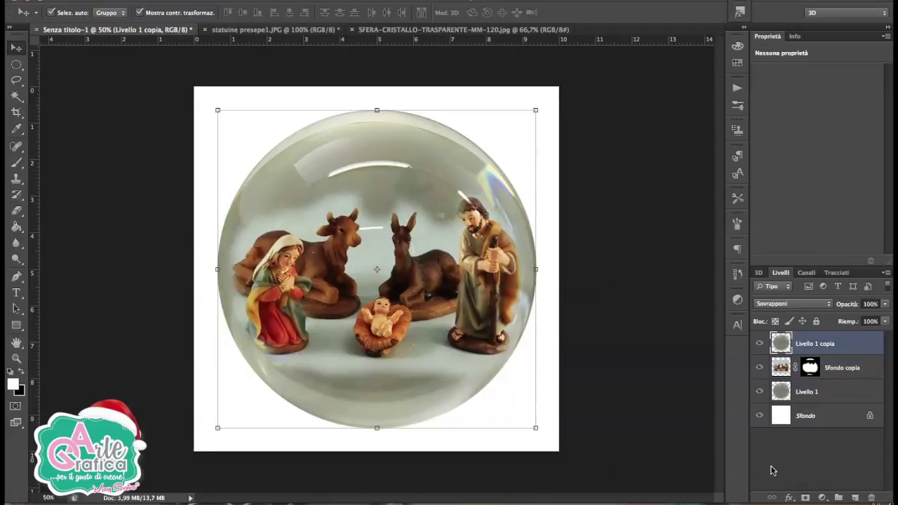
# Add a Curves adjustment layer with the Blu channel point raised from 182 to 216.
pyautogui.click(822, 499)
pyautogui.click(817, 358)
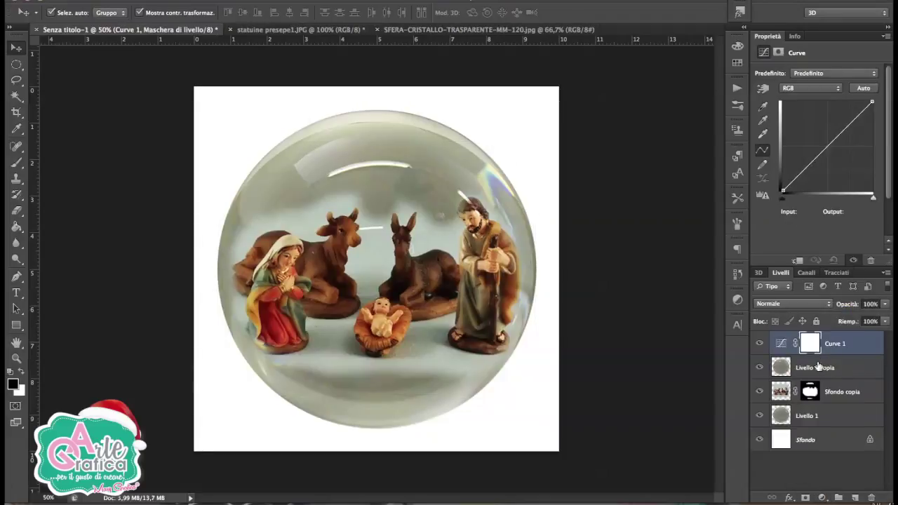
pyautogui.click(799, 81)
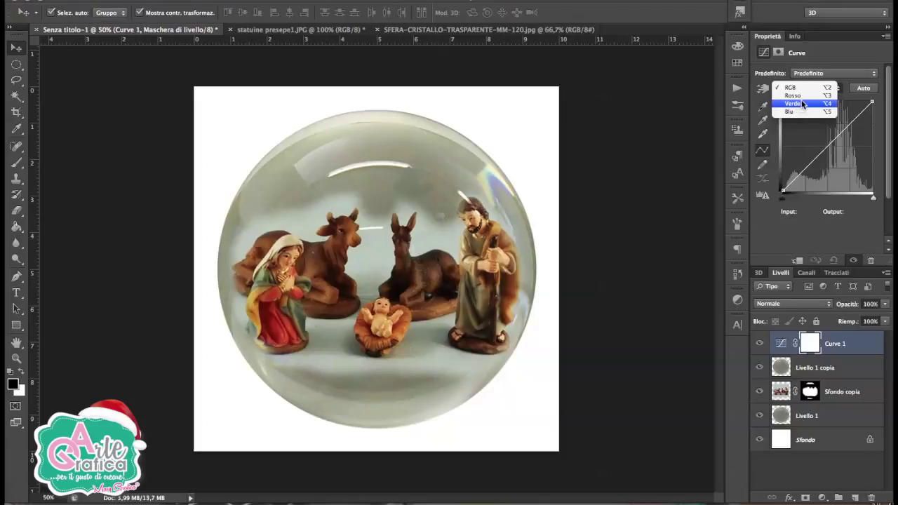
pyautogui.click(795, 112)
pyautogui.moveTo(849, 126); pyautogui.dragTo(848, 119)
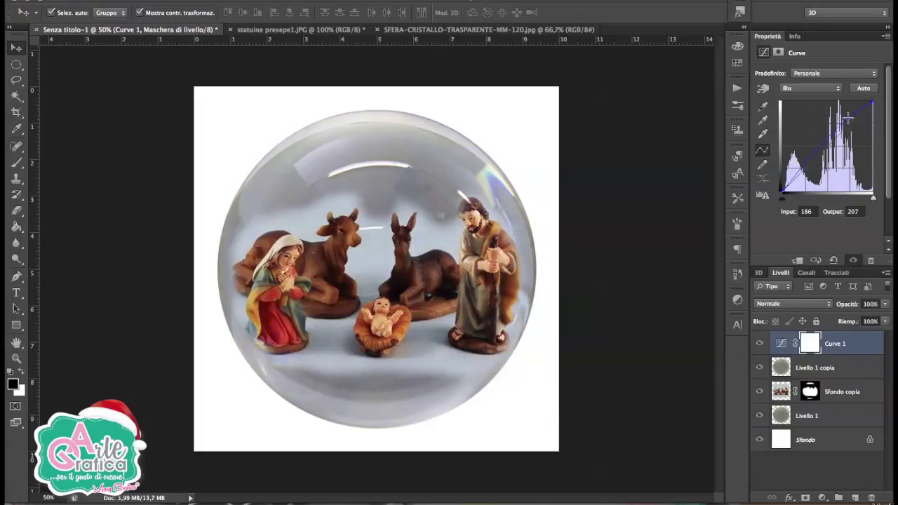
pyautogui.moveTo(848, 118); pyautogui.dragTo(846, 114)
pyautogui.click(321, 289)
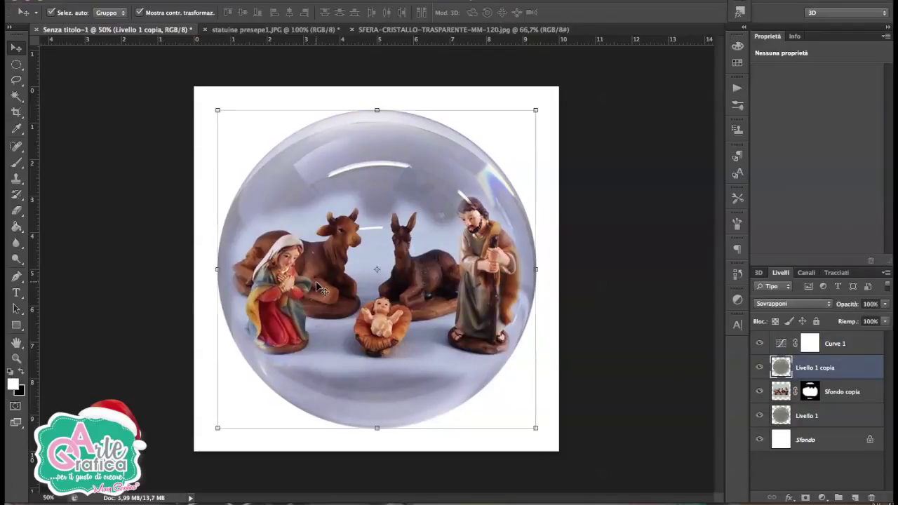
pyautogui.click(810, 392)
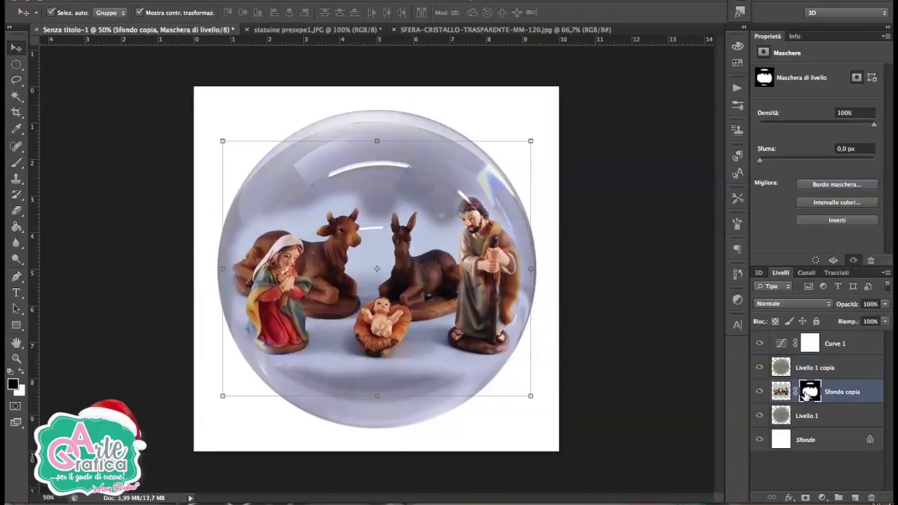
# Load the sphere's circular outline as a selection and add a new layer above Curve 1.
pyautogui.click(16, 163)
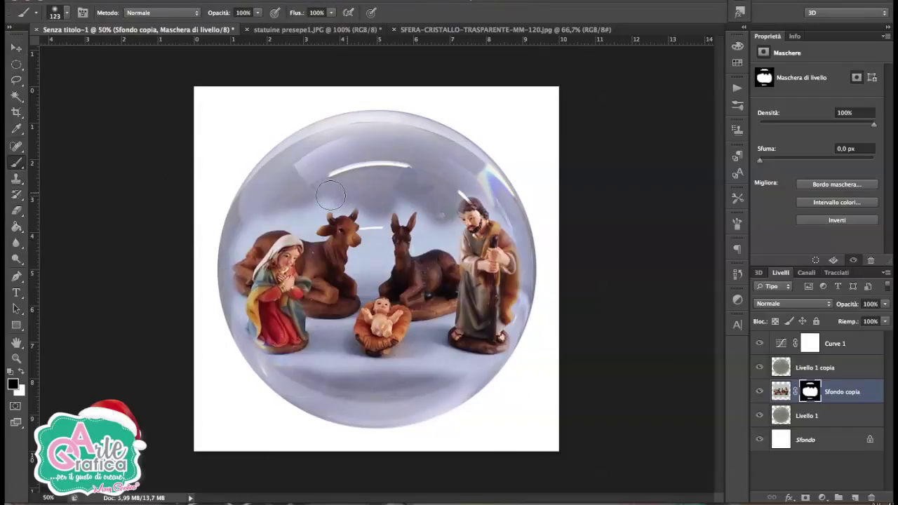
pyautogui.click(17, 65)
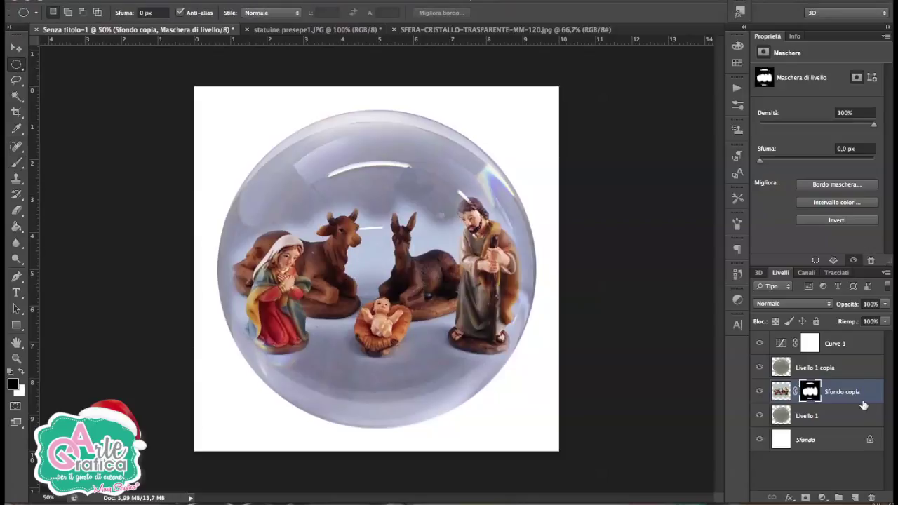
pyautogui.keyDown('ctrl'); pyautogui.click(781, 367); pyautogui.keyUp('ctrl')
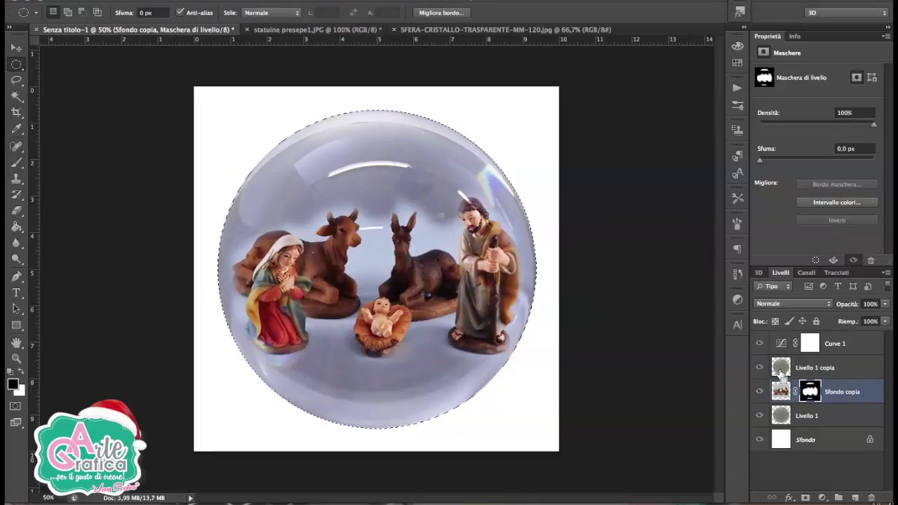
pyautogui.click(836, 344)
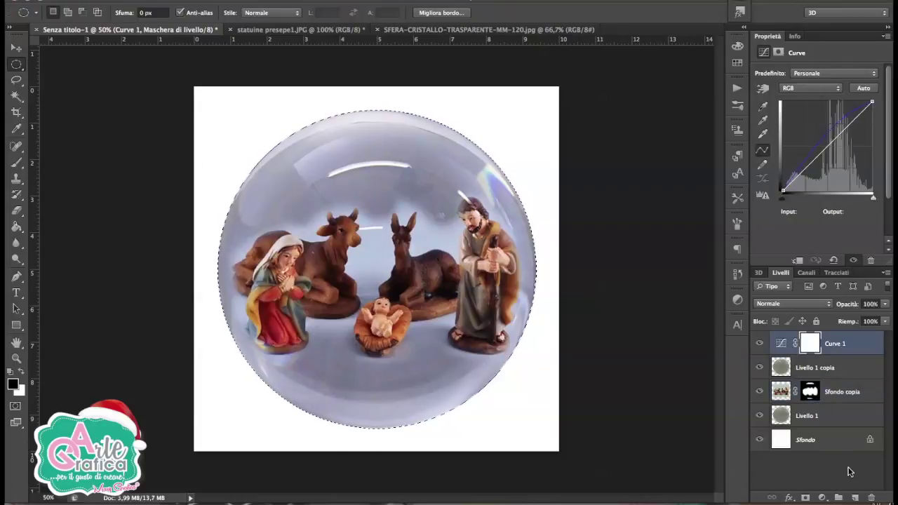
pyautogui.click(855, 497)
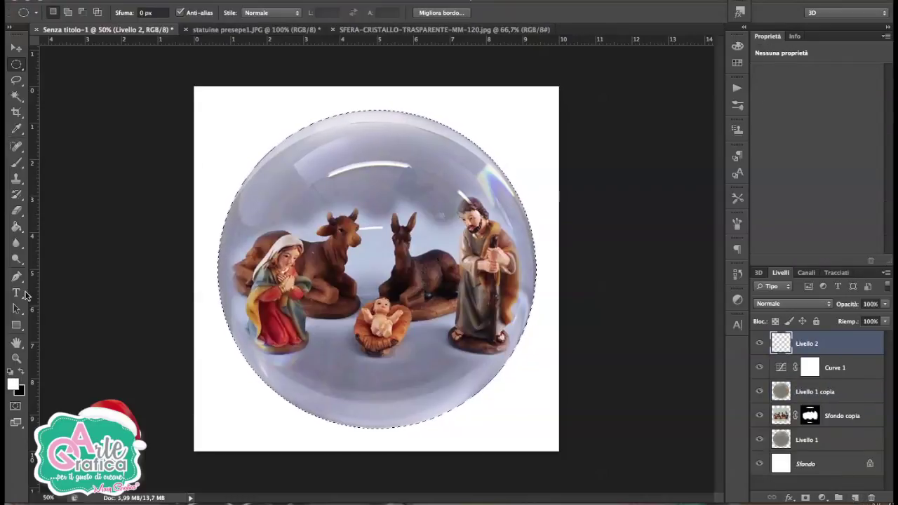
# Set the foreground colour to dark navy #012350.
pyautogui.click(20, 372)
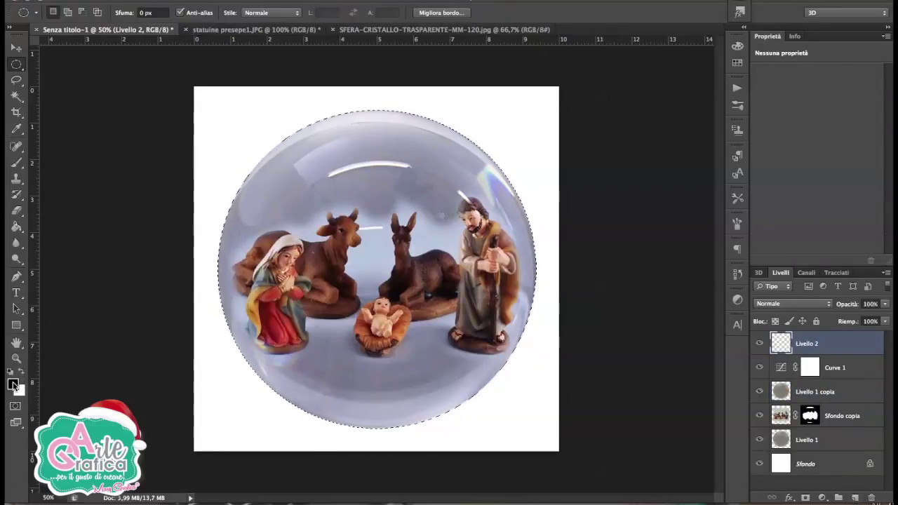
pyautogui.click(12, 383)
pyautogui.click(187, 291)
pyautogui.click(168, 329)
pyautogui.moveTo(168, 328); pyautogui.dragTo(173, 341)
pyautogui.press('Return')
pyautogui.press('m')
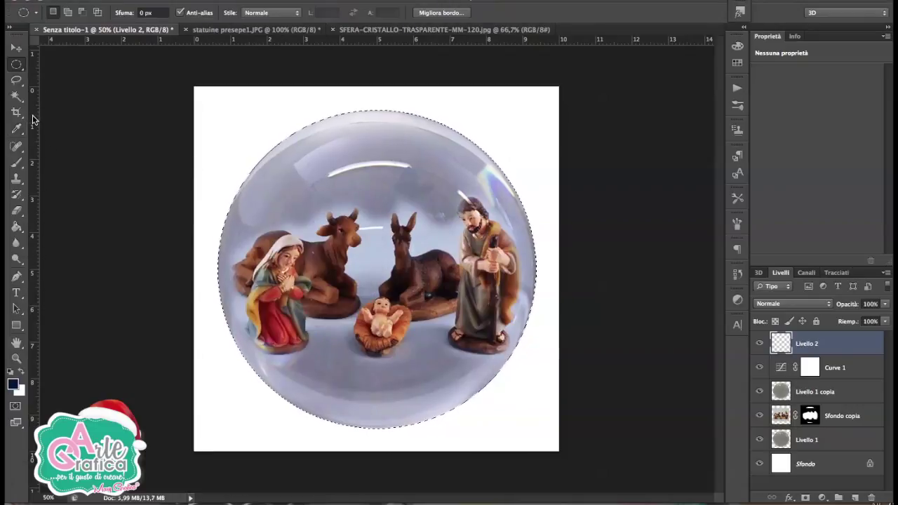
# Make dark brown #271602 the foreground colour, with navy as the background colour.
pyautogui.click(20, 372)
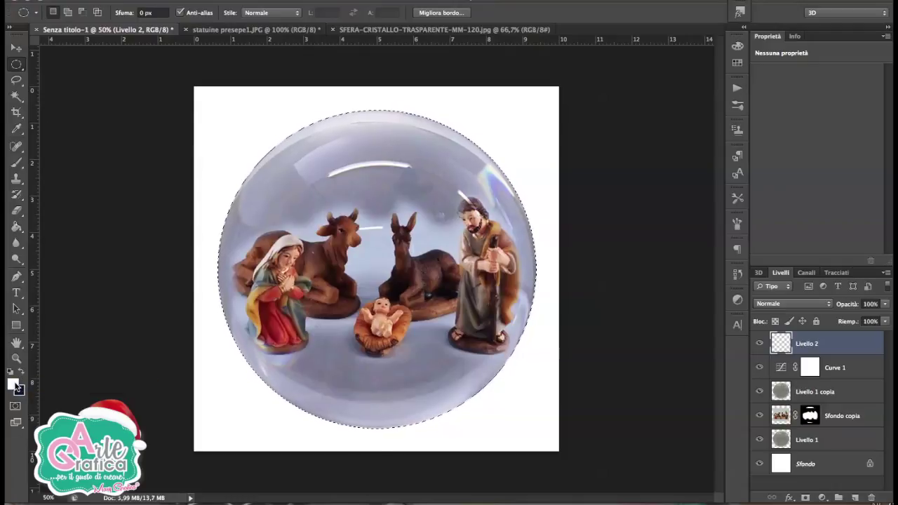
pyautogui.click(12, 383)
pyautogui.click(396, 277)
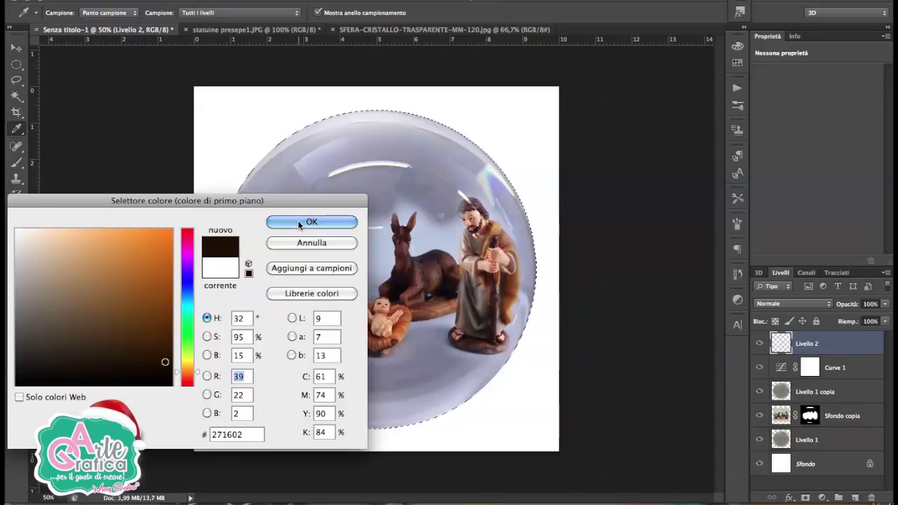
pyautogui.click(298, 220)
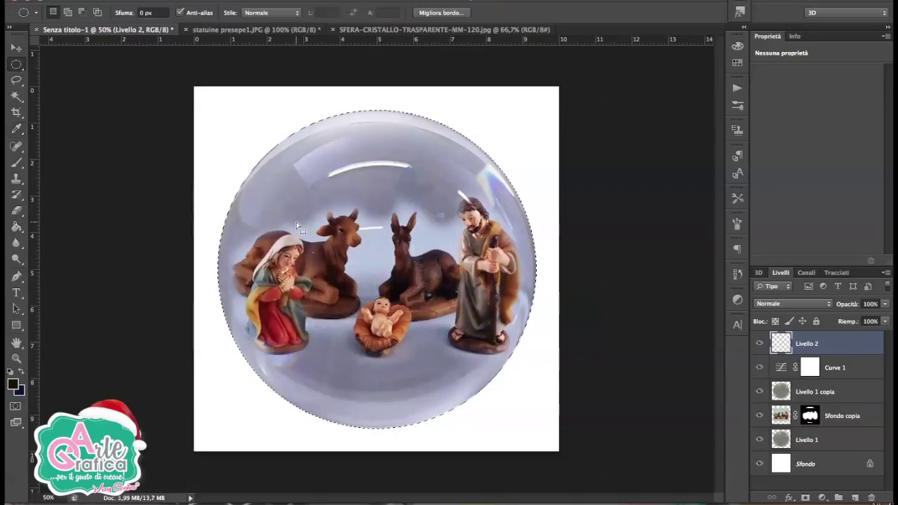
# Fill the circle on Livello 2 with a top-to-bottom Primo piano a sfondo gradient.
pyautogui.click(20, 231)
pyautogui.click(56, 225)
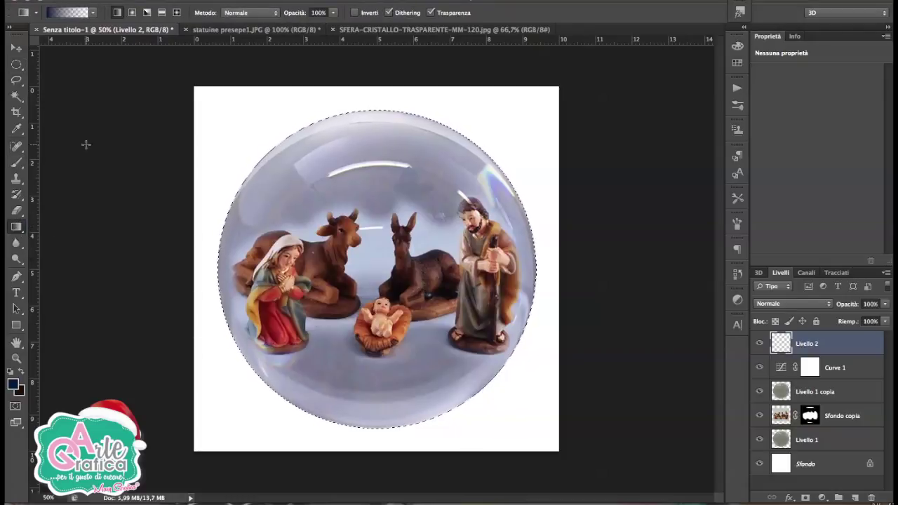
pyautogui.click(71, 13)
pyautogui.click(322, 114)
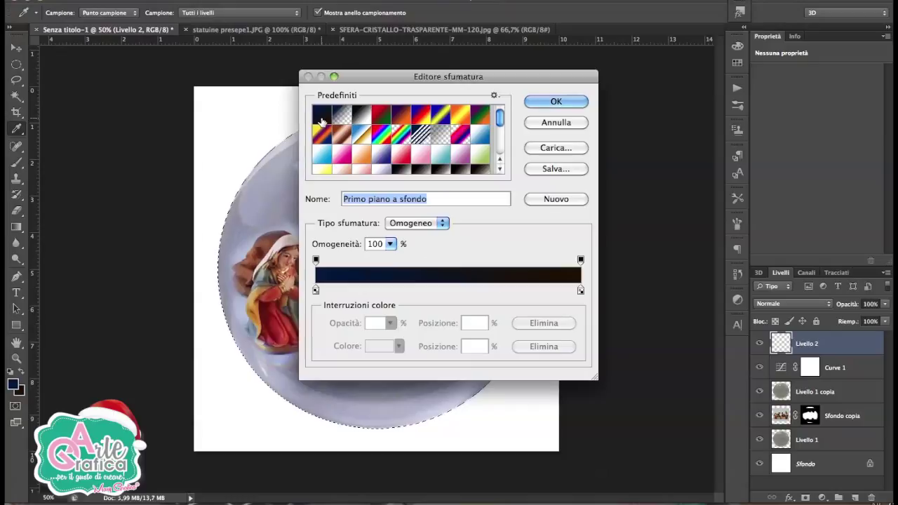
pyautogui.click(558, 101)
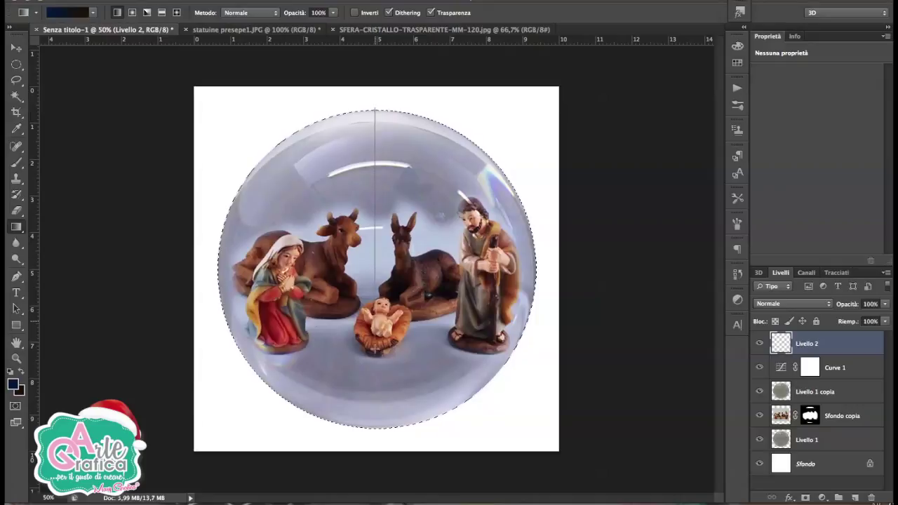
pyautogui.moveTo(375, 435); pyautogui.dragTo(377, 435)
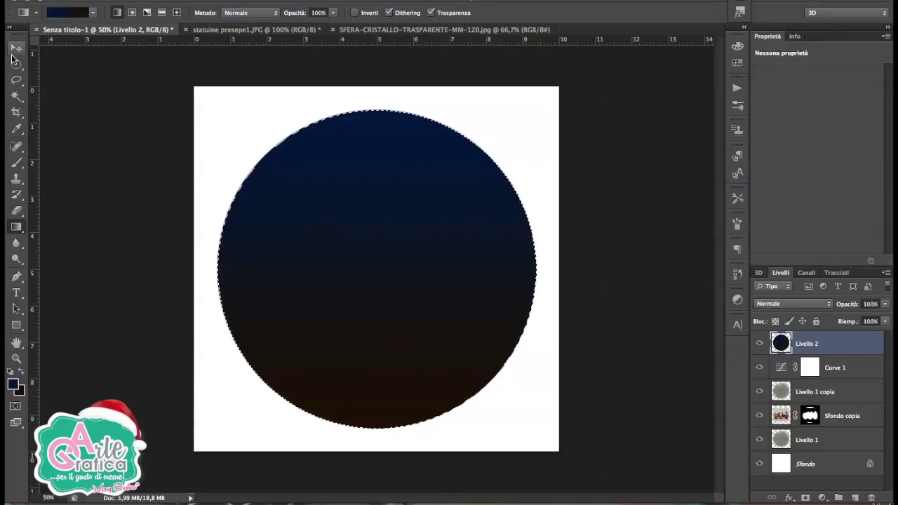
# Move Livello 2 beneath Sfondo copia and lower its opacity to 50%.
pyautogui.click(15, 47)
pyautogui.hotkey('ctrl', 'd')
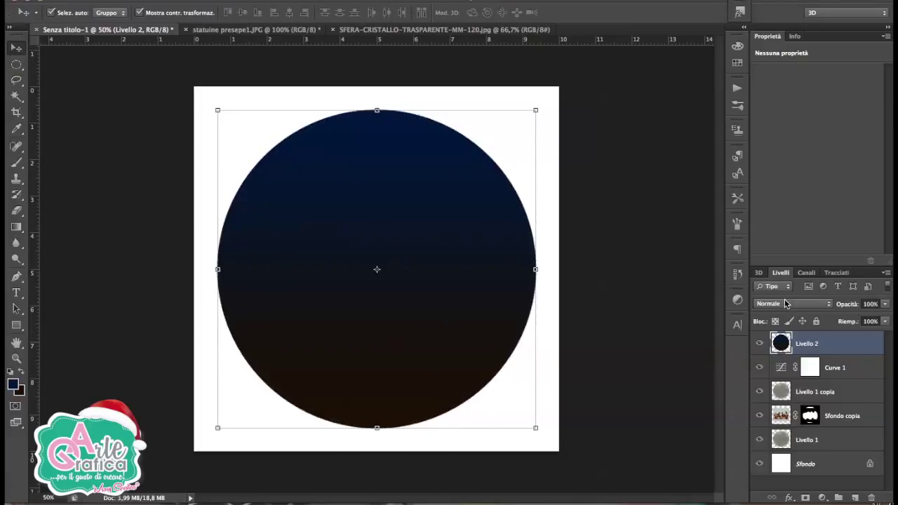
pyautogui.moveTo(828, 347); pyautogui.dragTo(798, 415)
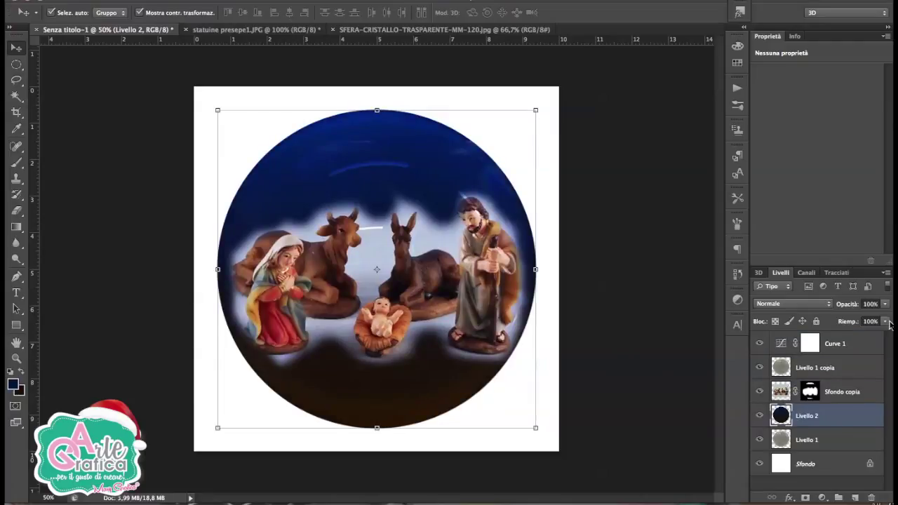
pyautogui.moveTo(883, 309); pyautogui.dragTo(851, 316)
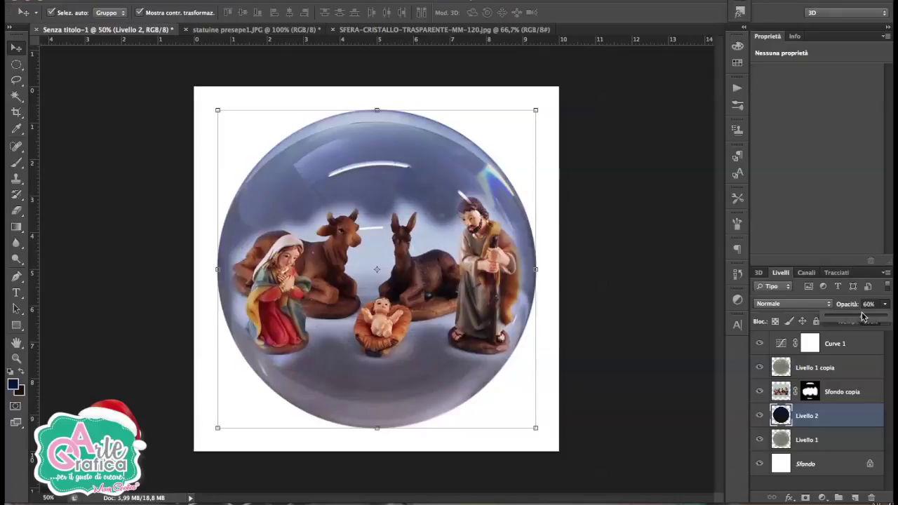
pyautogui.moveTo(863, 318); pyautogui.dragTo(855, 317)
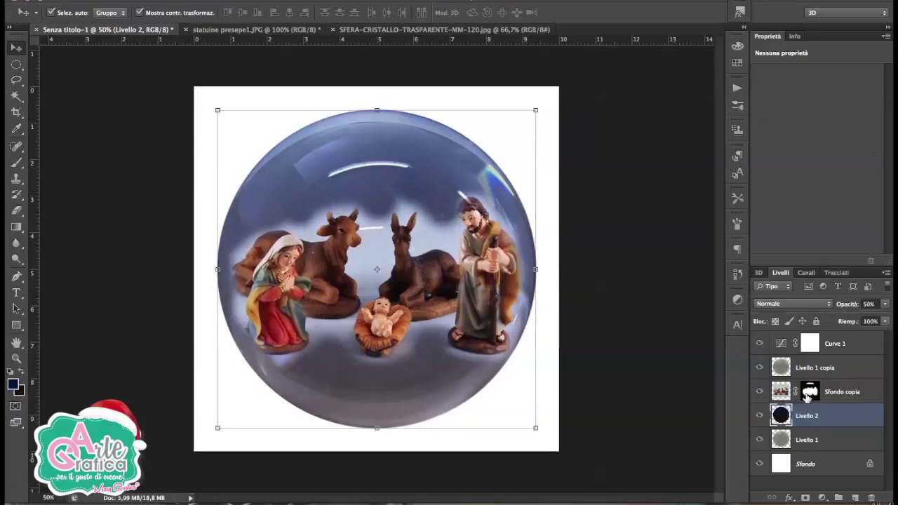
pyautogui.click(809, 393)
pyautogui.click(15, 162)
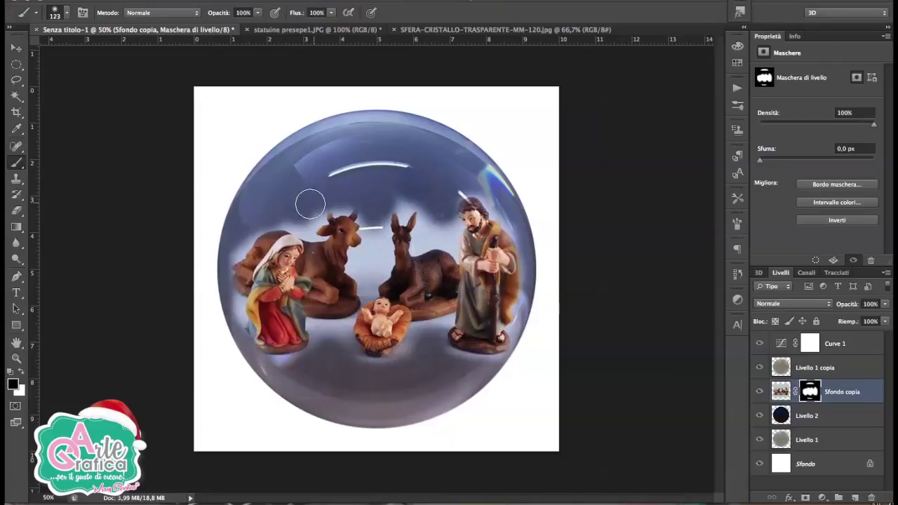
# Select Sfondo copia's highlights with Color Range set to Luci, tolerance 87.
pyautogui.click(775, 393)
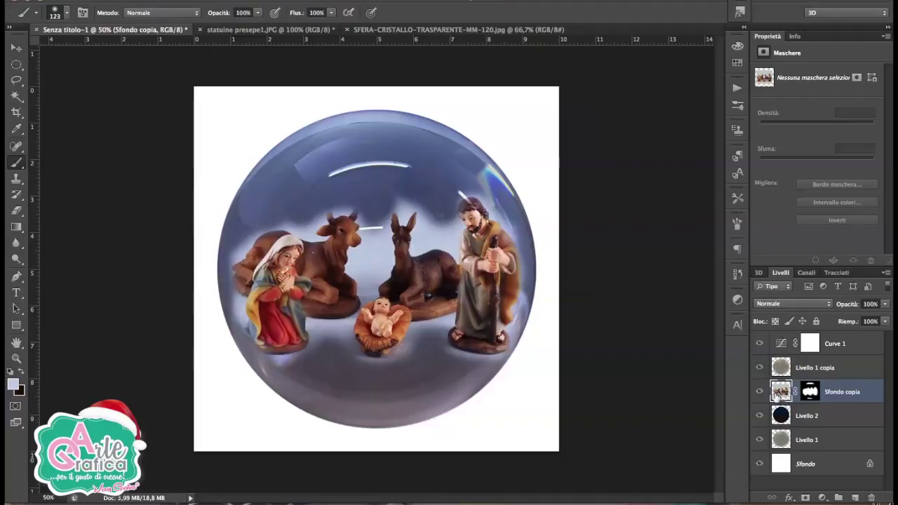
pyautogui.click(308, 0)
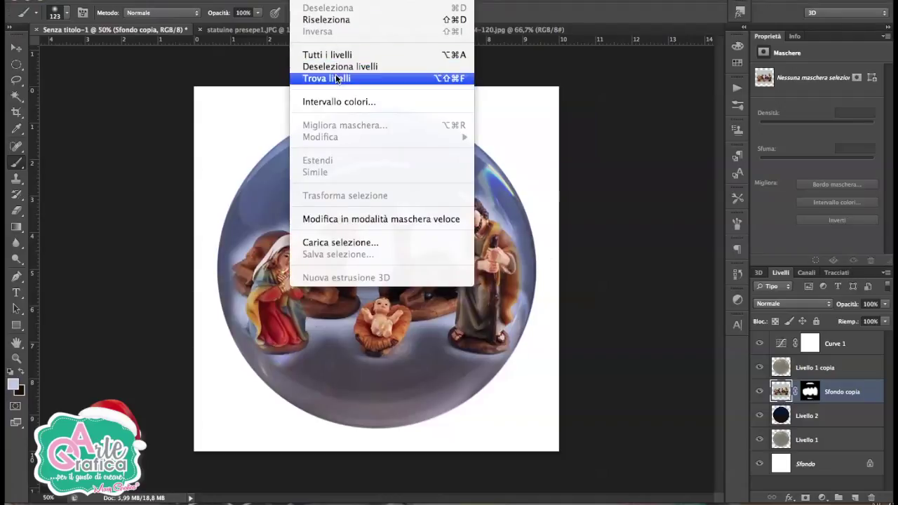
pyautogui.click(336, 102)
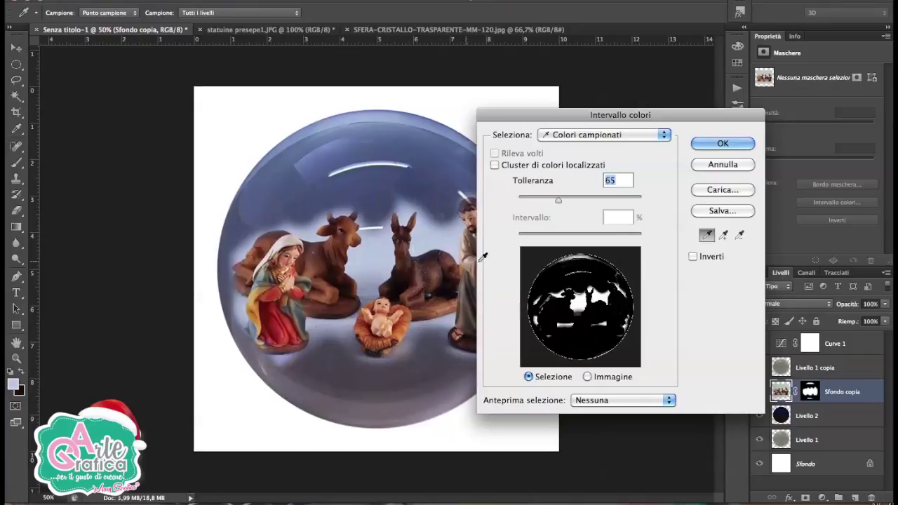
pyautogui.moveTo(559, 198)
pyautogui.mouseDown()
pyautogui.moveTo(643, 200)
pyautogui.moveTo(571, 201)
pyautogui.mouseUp()
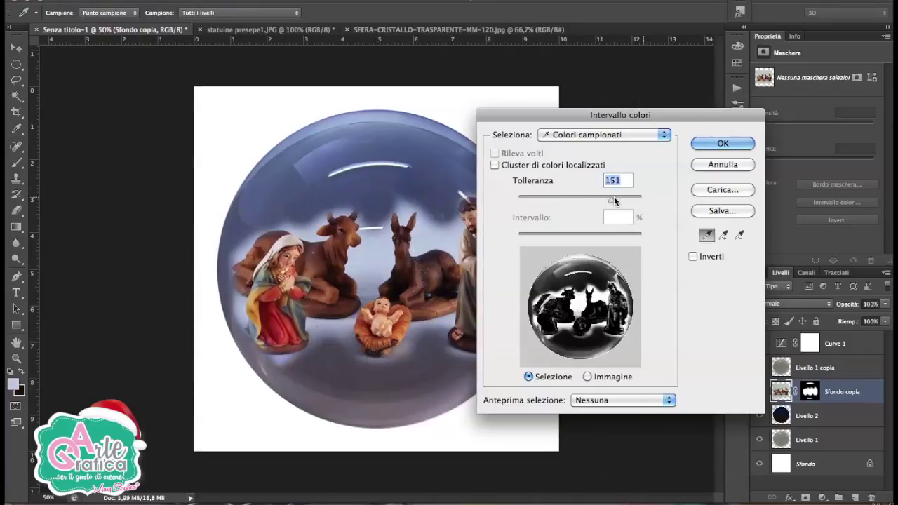
pyautogui.click(571, 135)
pyautogui.click(569, 242)
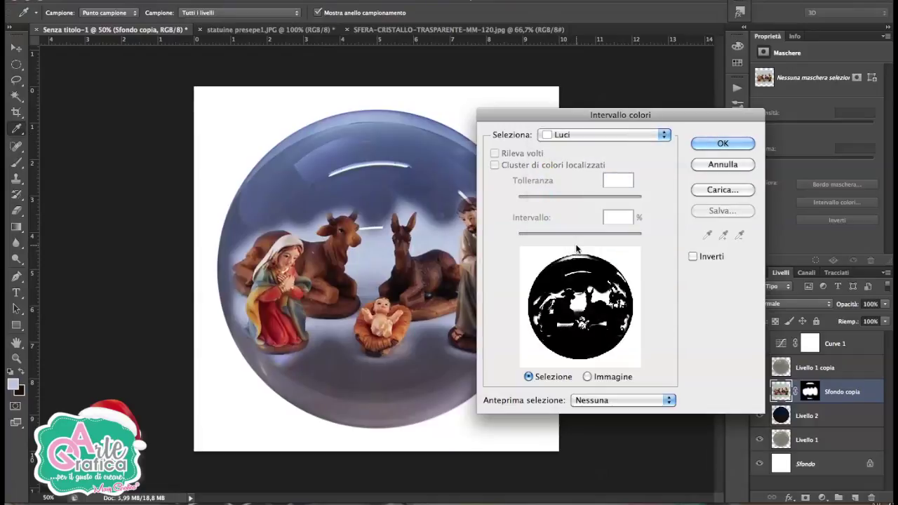
pyautogui.click(721, 145)
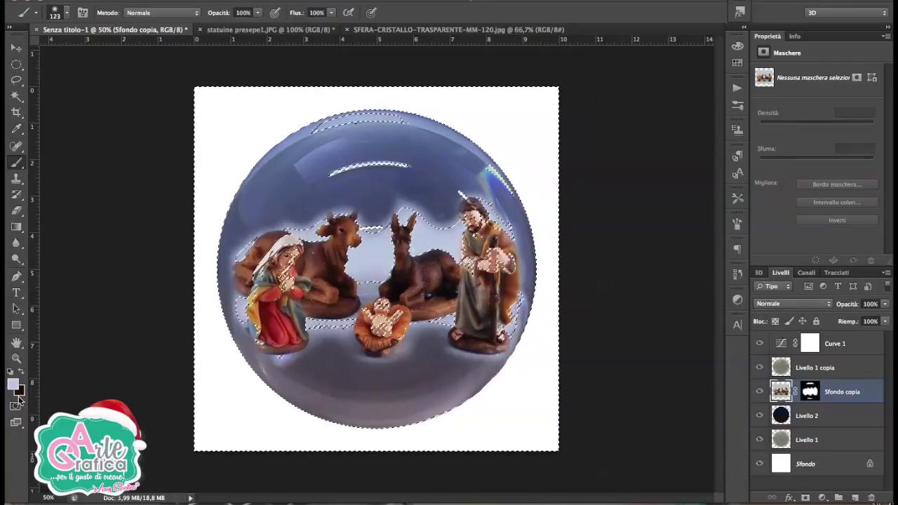
# In Quick Mask at 100% zoom, paint Mary's lower robe and the cradle out with a 78 px brush.
pyautogui.click(16, 406)
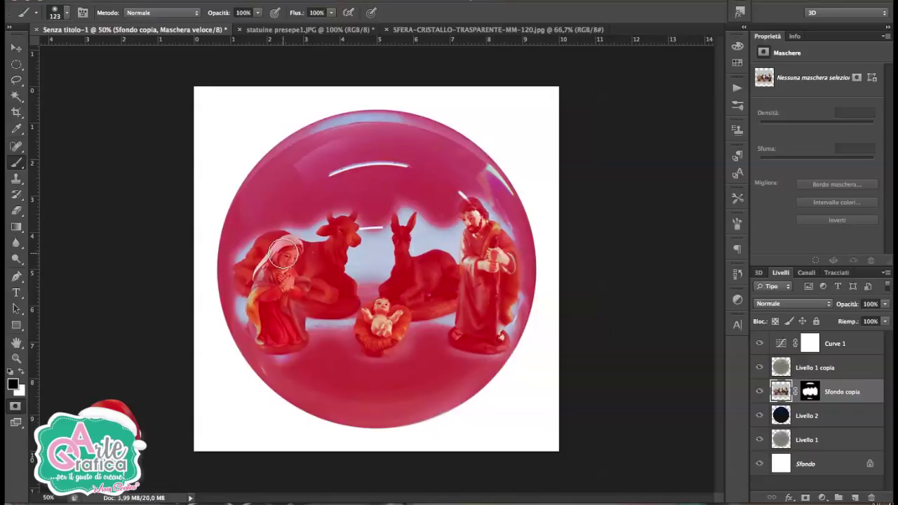
pyautogui.hotkey('ctrl', '1')
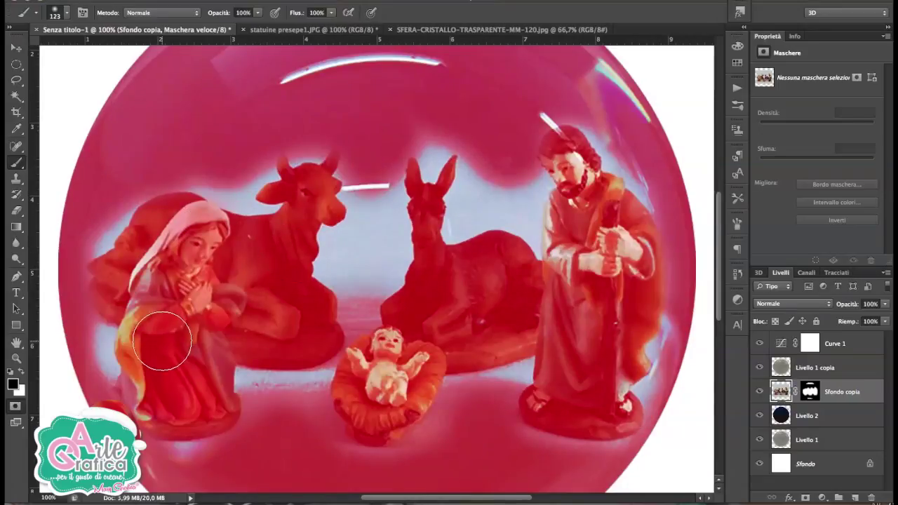
pyautogui.click(55, 12)
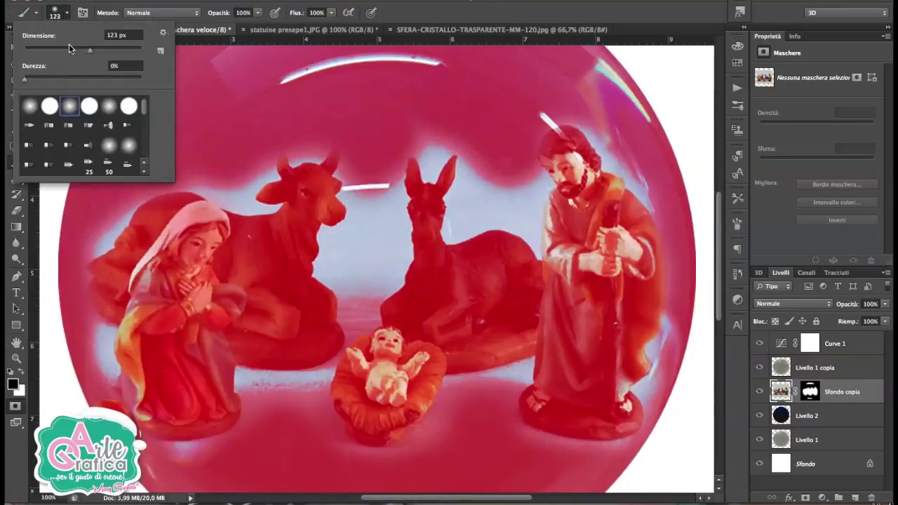
pyautogui.moveTo(75, 50); pyautogui.dragTo(69, 50)
pyautogui.click(142, 335)
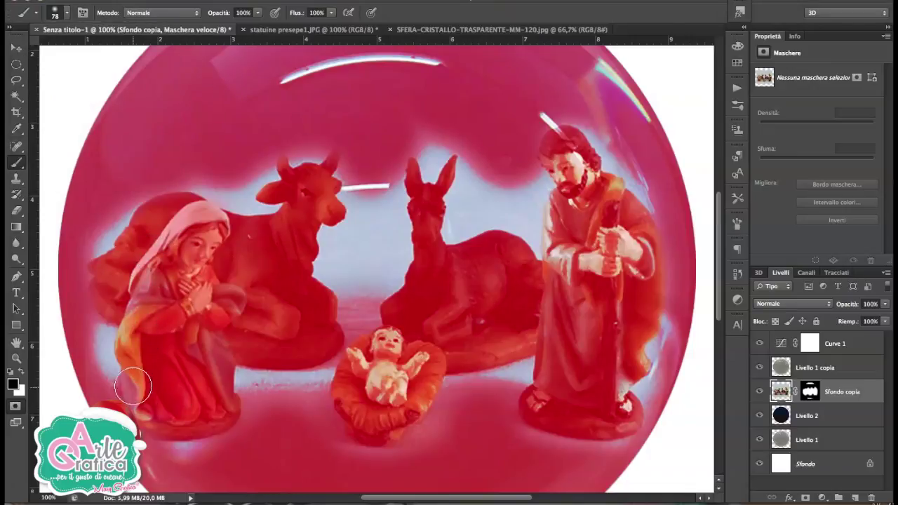
pyautogui.moveTo(141, 390); pyautogui.dragTo(431, 319)
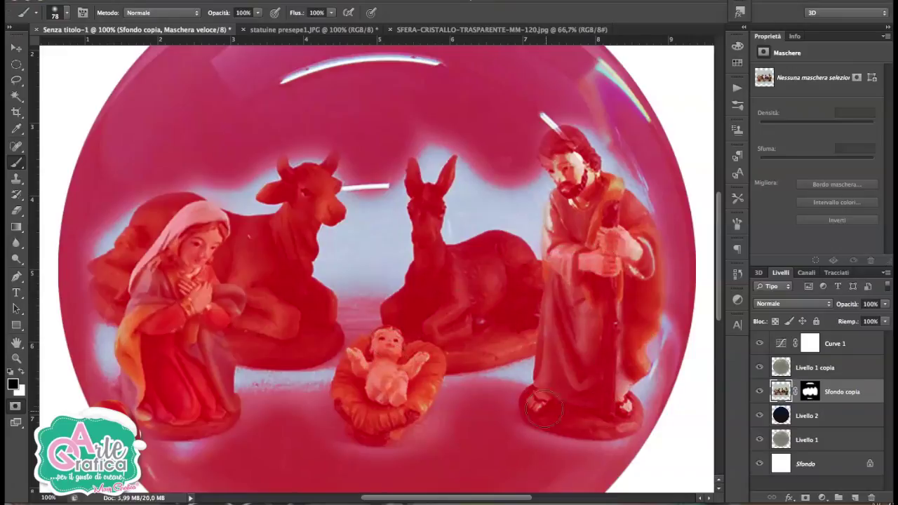
# Toggle Quick Mask to check the refined selection, ending in normal selection mode.
pyautogui.click(15, 406)
pyautogui.click(14, 405)
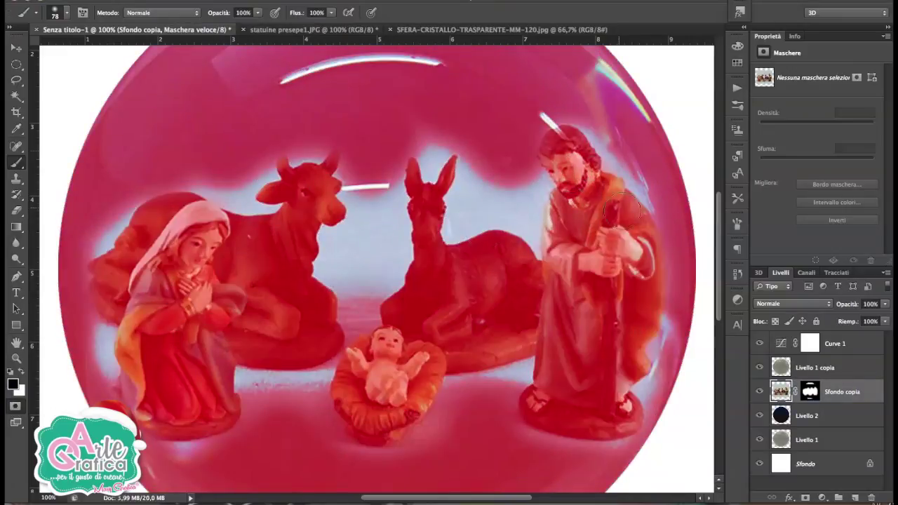
pyautogui.click(15, 405)
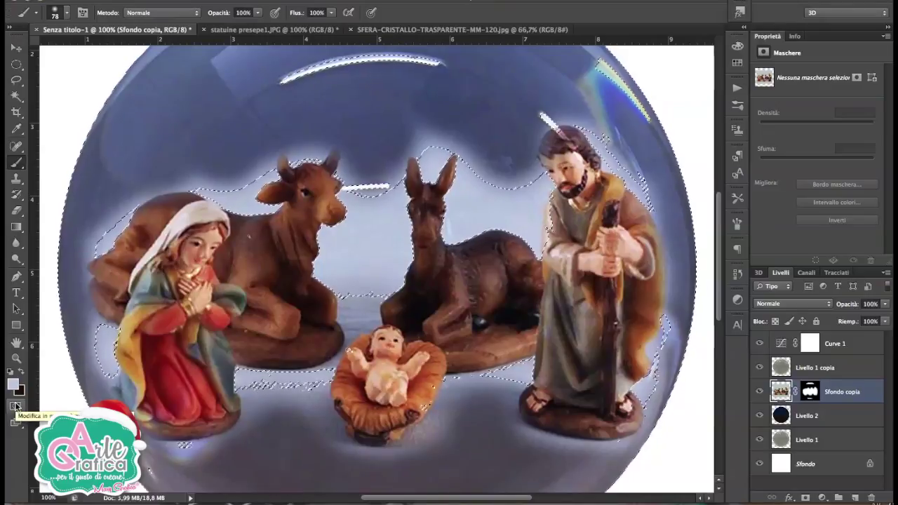
pyautogui.click(15, 405)
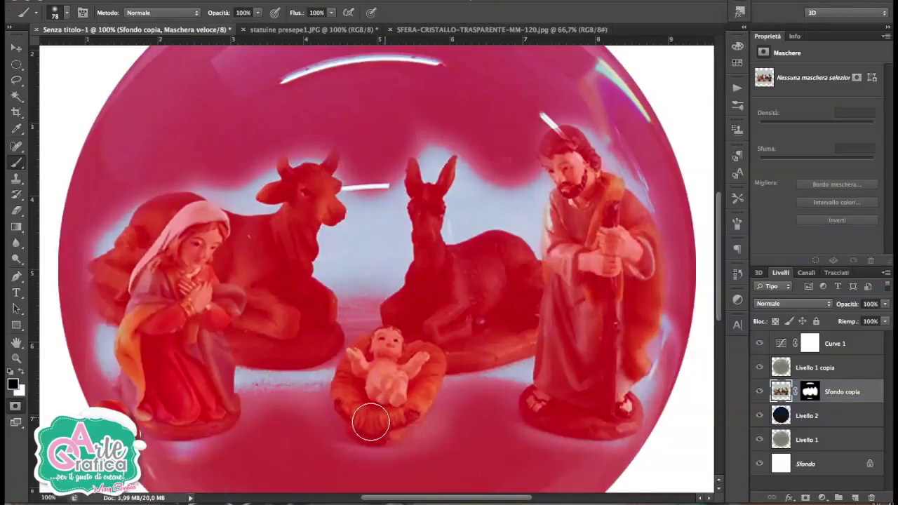
pyautogui.click(15, 405)
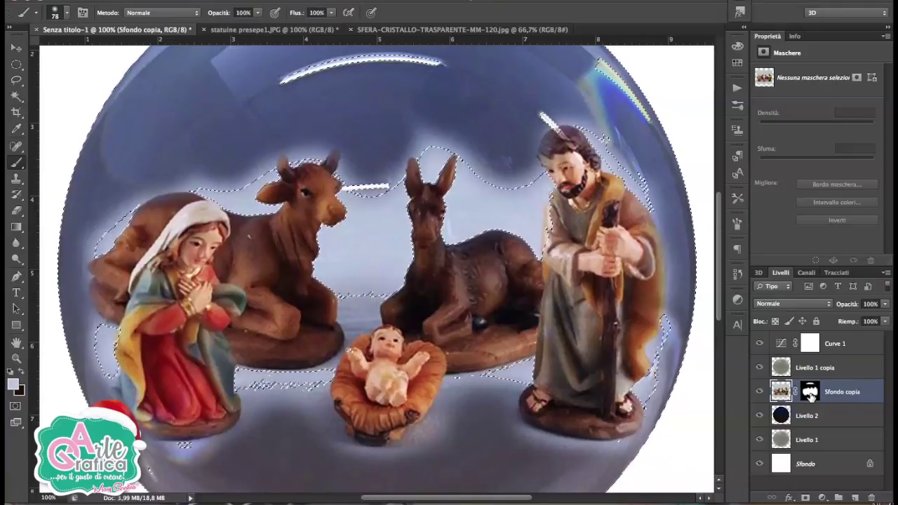
pyautogui.click(811, 394)
# Paint black on the Sfondo copia mask over the glows beside the donkey, Joseph and above the ears.
pyautogui.press('x')
pyautogui.moveTo(444, 250)
pyautogui.mouseDown()
pyautogui.moveTo(398, 228)
pyautogui.moveTo(484, 176)
pyautogui.moveTo(538, 196)
pyautogui.moveTo(337, 275)
pyautogui.moveTo(389, 287)
pyautogui.moveTo(351, 337)
pyautogui.moveTo(269, 391)
pyautogui.mouseUp()
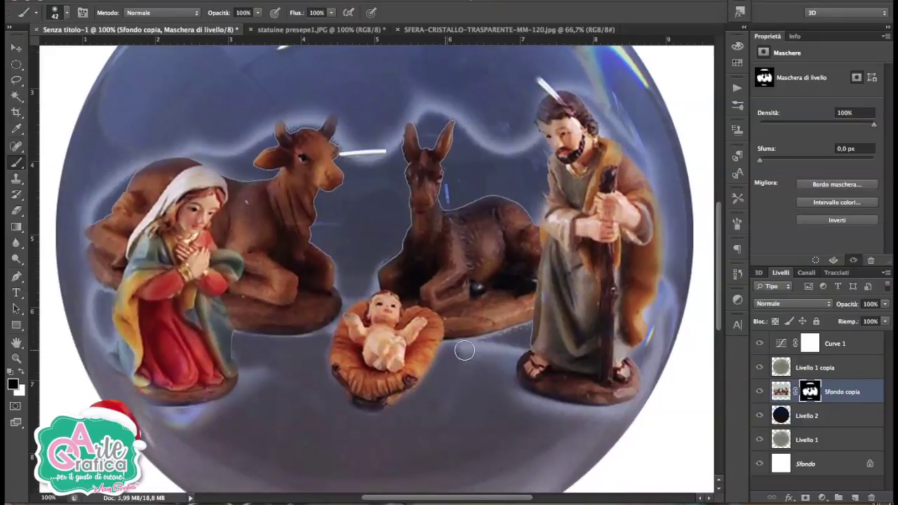
pyautogui.moveTo(674, 272); pyautogui.dragTo(660, 372)
pyautogui.moveTo(541, 120)
pyautogui.mouseDown()
pyautogui.moveTo(483, 146)
pyautogui.moveTo(344, 129)
pyautogui.moveTo(184, 147)
pyautogui.moveTo(146, 186)
pyautogui.mouseUp()
pyautogui.press('x')
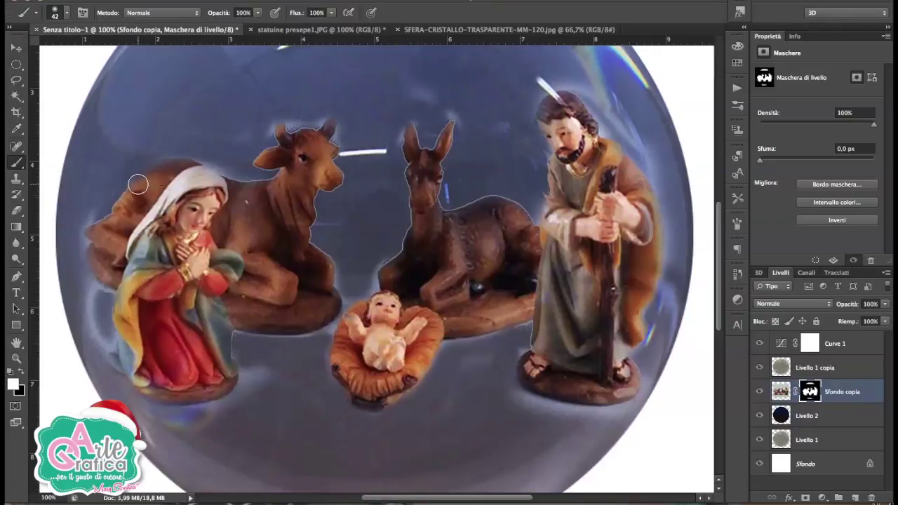
pyautogui.press('x')
pyautogui.hotkey('ctrl', '-')
pyautogui.hotkey('ctrl', '-')
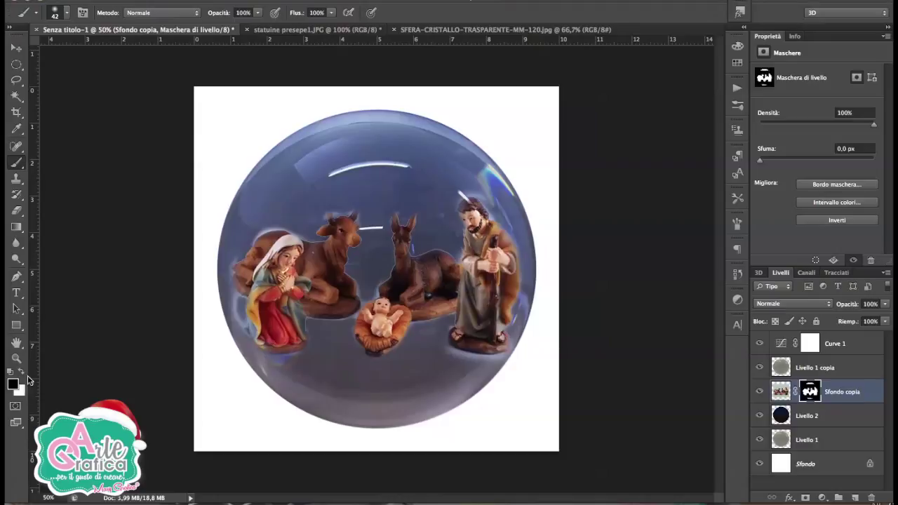
# Raise Livello 2's opacity to 72%, then zoom out to 33.3%.
pyautogui.click(16, 50)
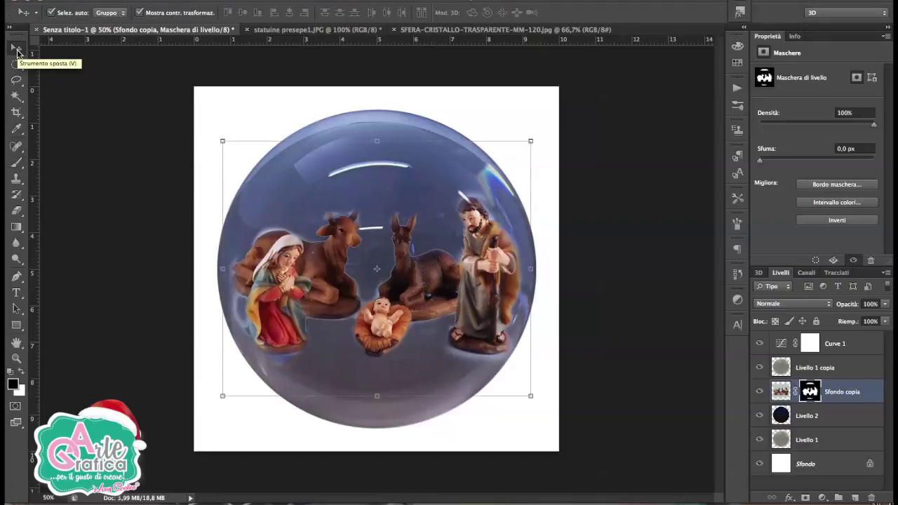
pyautogui.click(807, 416)
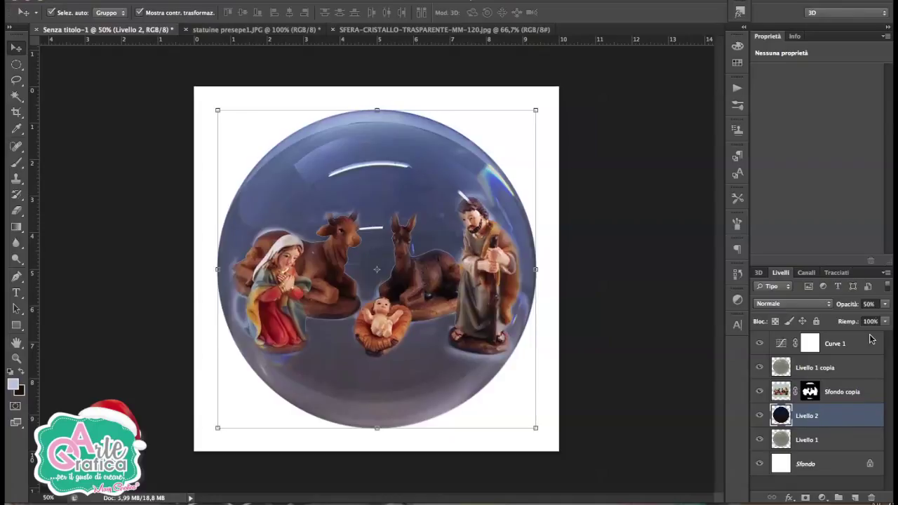
pyautogui.click(885, 305)
pyautogui.moveTo(856, 320); pyautogui.dragTo(869, 319)
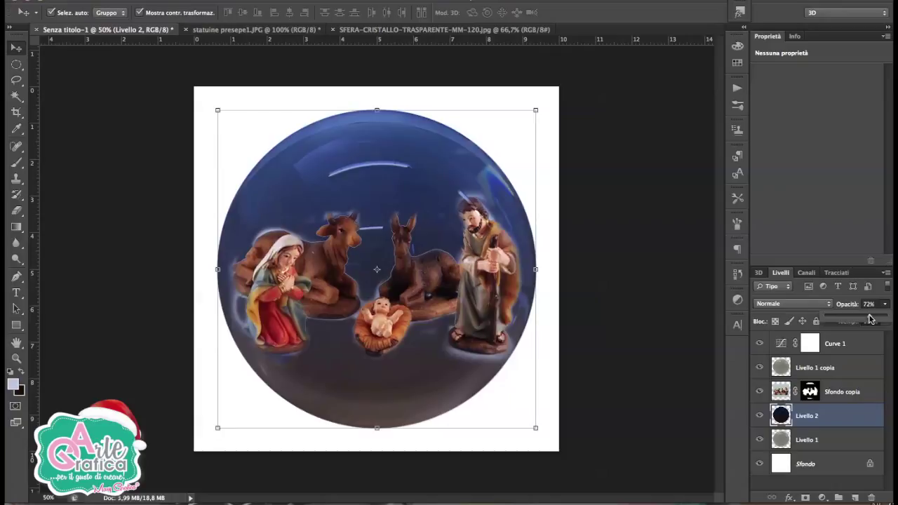
pyautogui.click(812, 395)
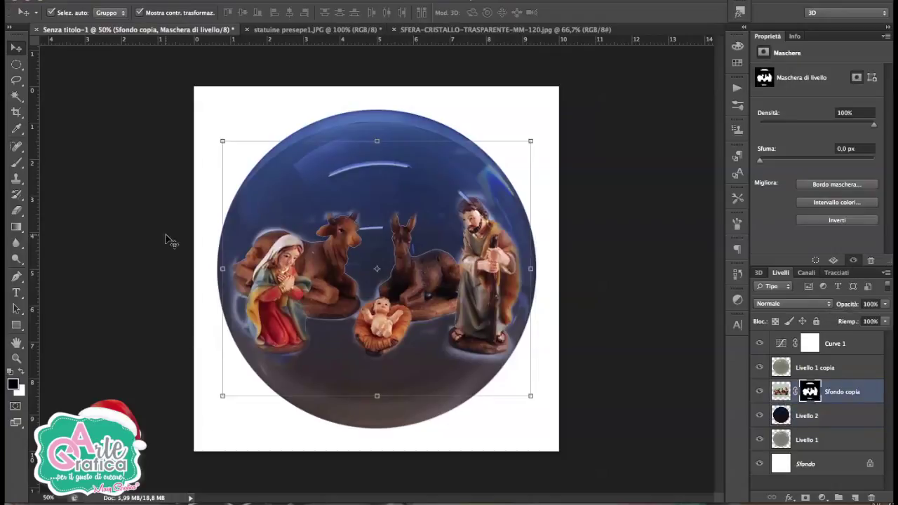
pyautogui.press('b')
pyautogui.hotkey('ctrl', '-')
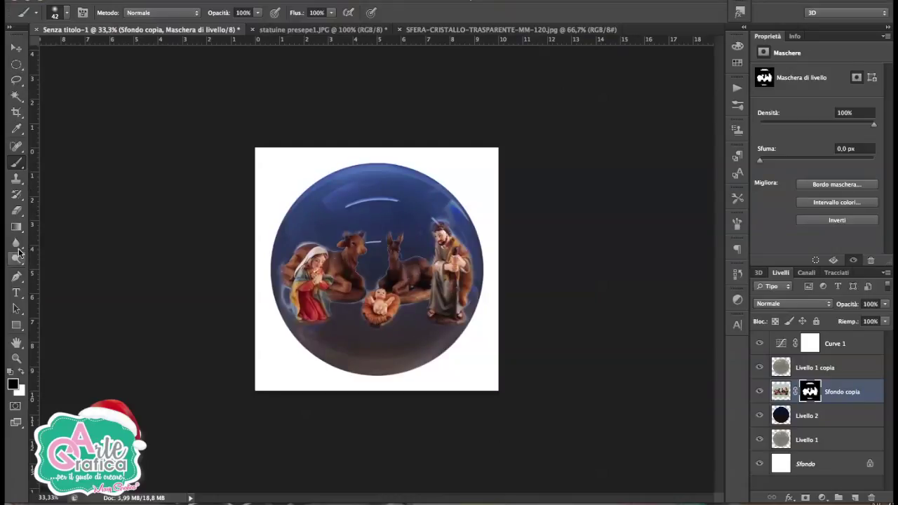
# Choose the star scatter brush tip at 311 px, painting in white.
pyautogui.click(56, 12)
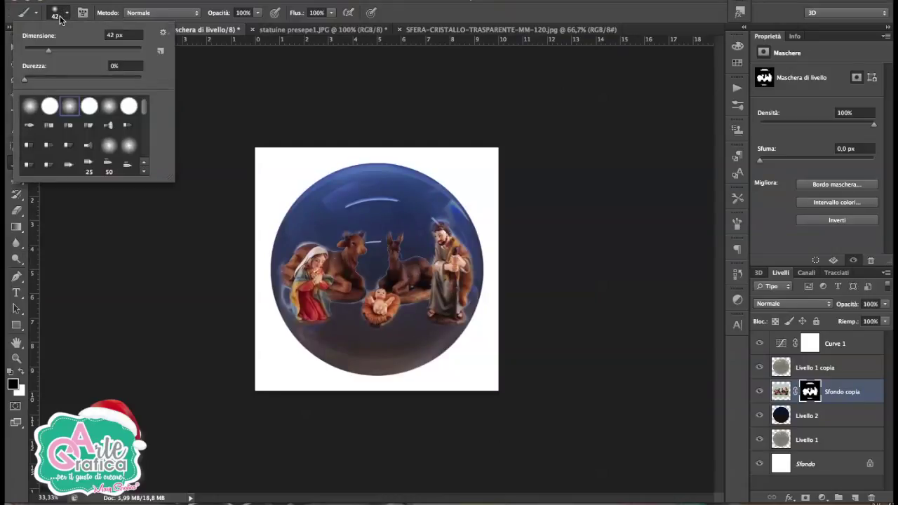
pyautogui.scroll(-5, 116, 144)
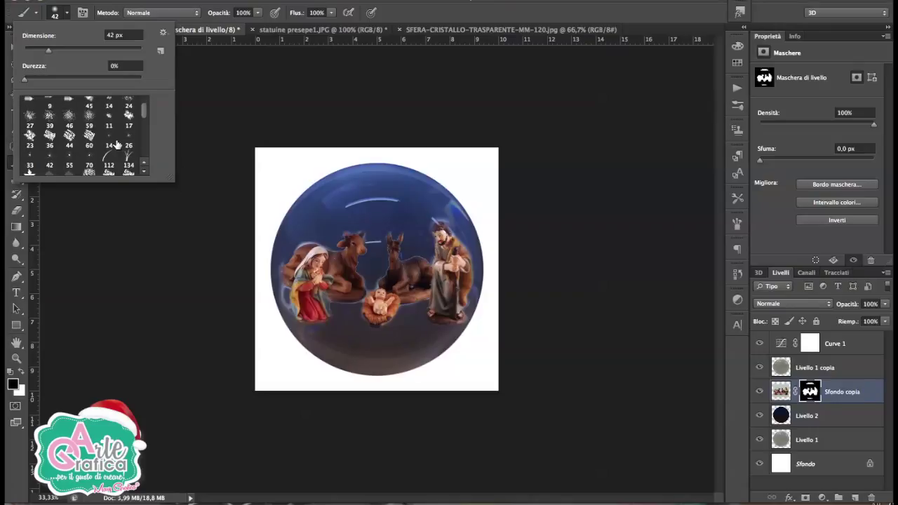
pyautogui.click(89, 160)
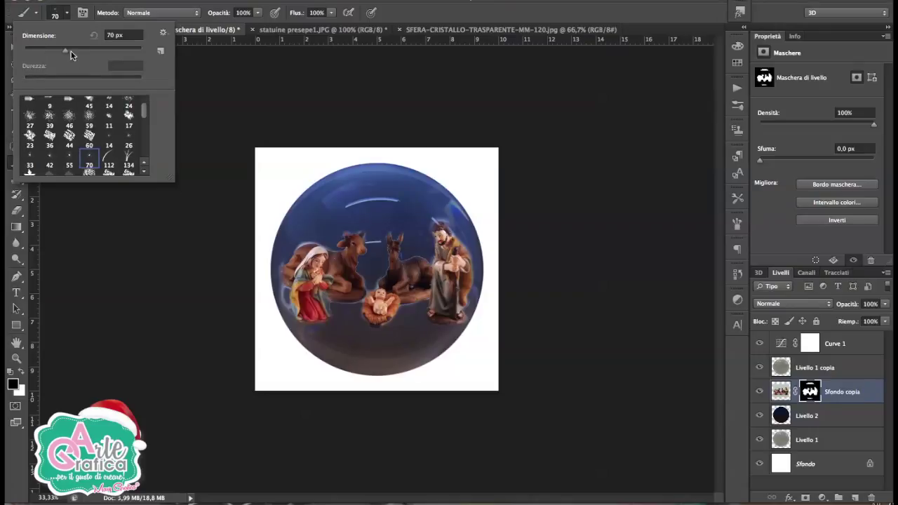
pyautogui.moveTo(71, 55); pyautogui.dragTo(89, 53)
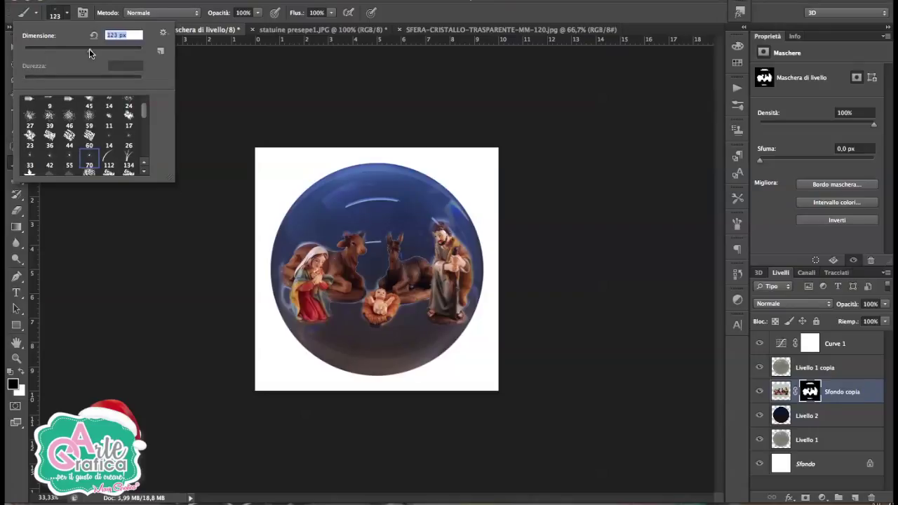
pyautogui.click(21, 371)
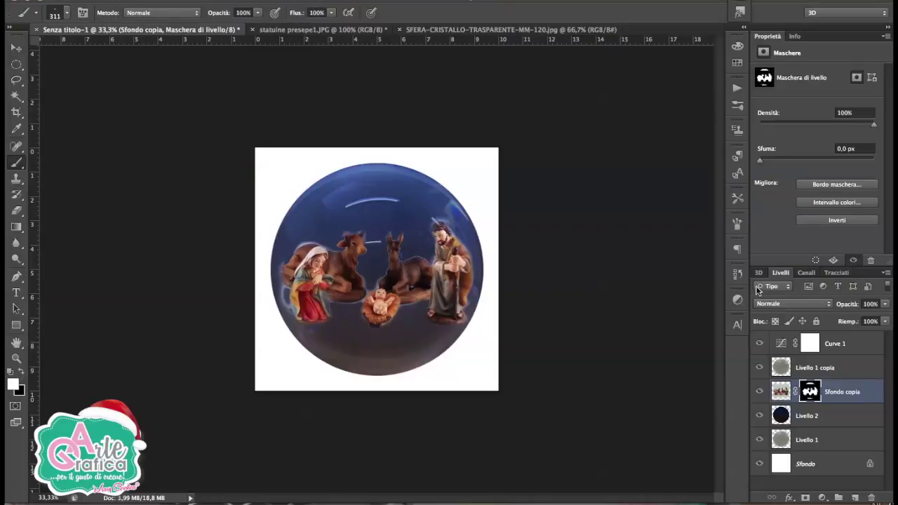
# Set the star brush spacing to 74% in the Brush settings.
pyautogui.click(737, 199)
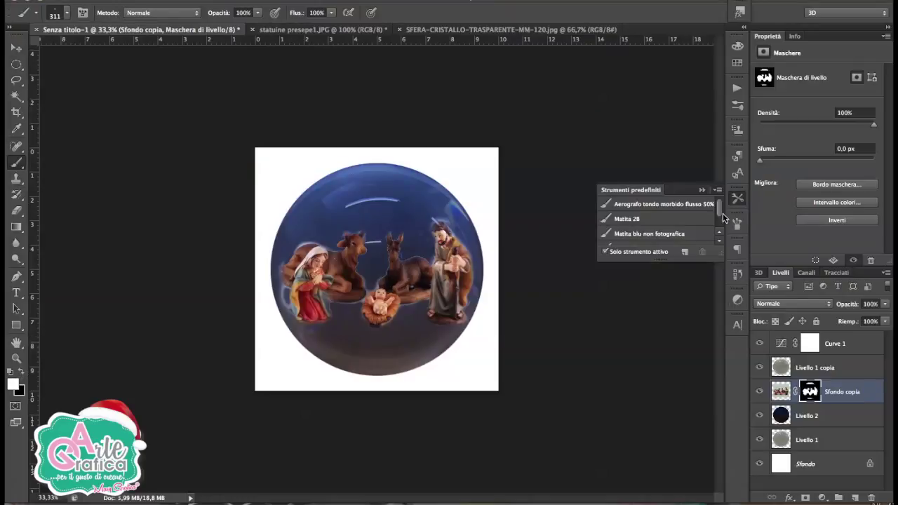
pyautogui.click(738, 224)
pyautogui.moveTo(590, 397); pyautogui.dragTo(629, 397)
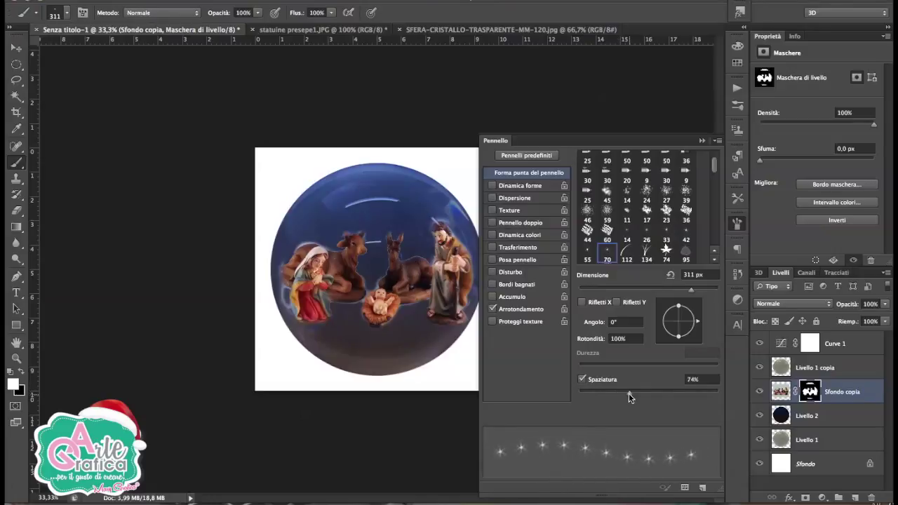
pyautogui.click(814, 415)
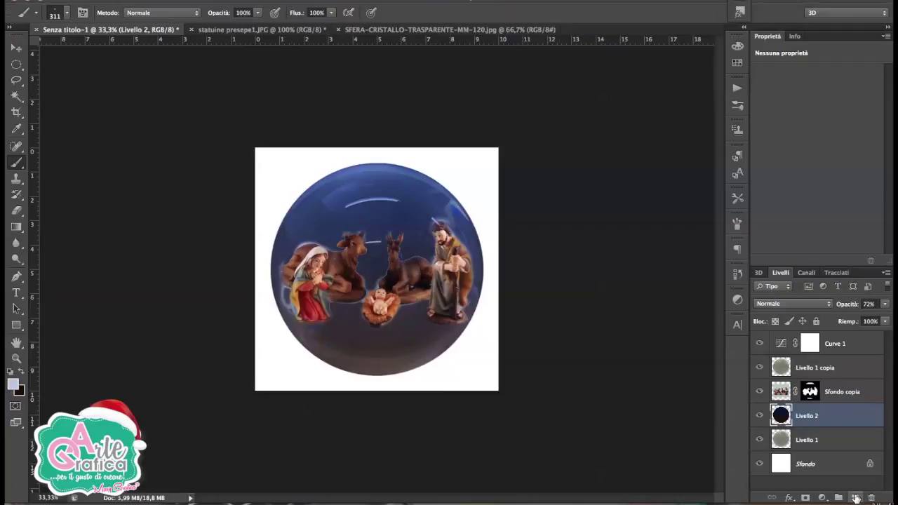
# On a new layer Livello 3, stamp white stars near the bauble's top, then pick a smaller star brush.
pyautogui.click(855, 497)
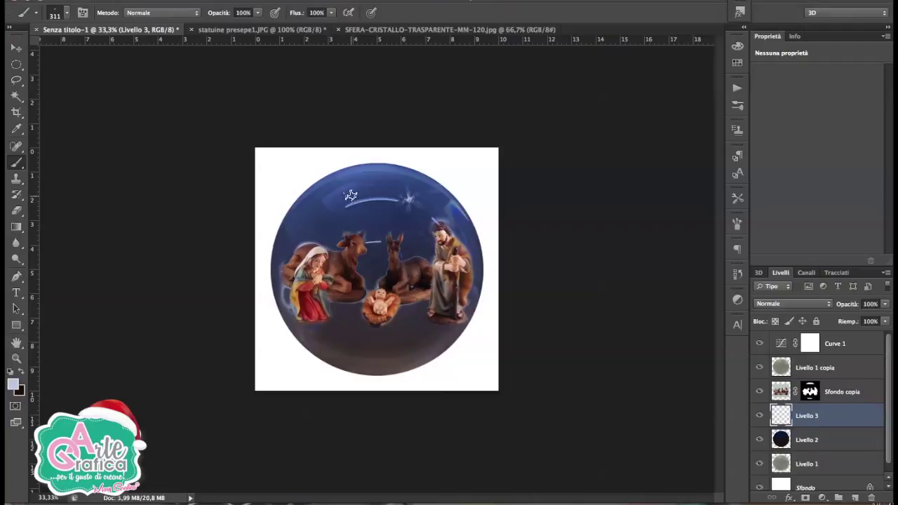
pyautogui.click(306, 218)
pyautogui.click(67, 13)
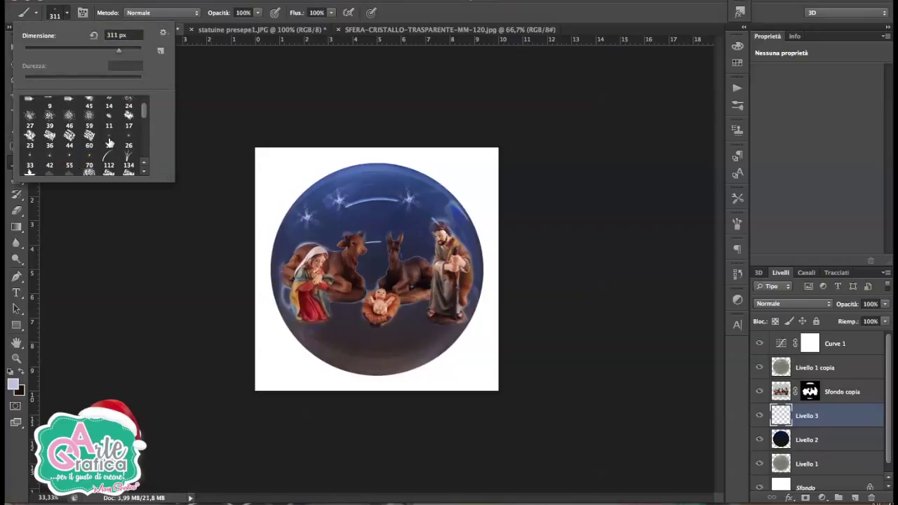
pyautogui.scroll(-1, 75, 156)
pyautogui.click(76, 51)
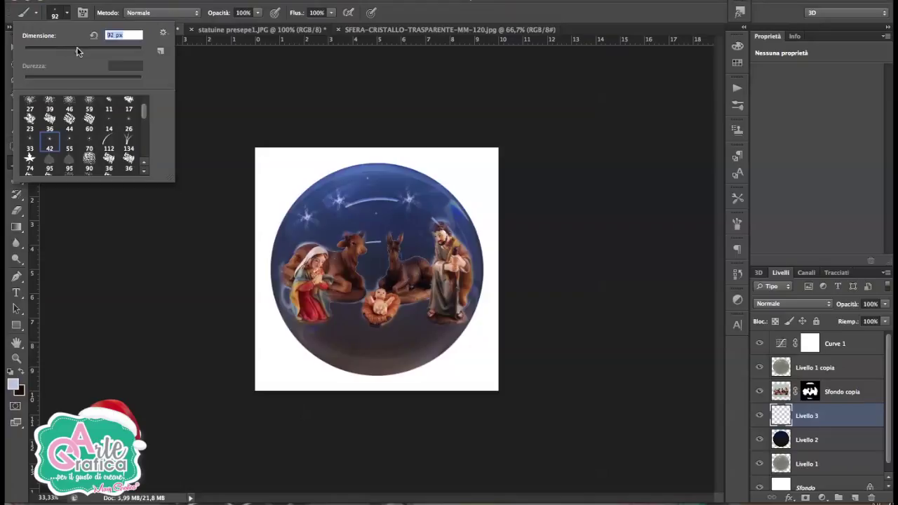
pyautogui.press('Return')
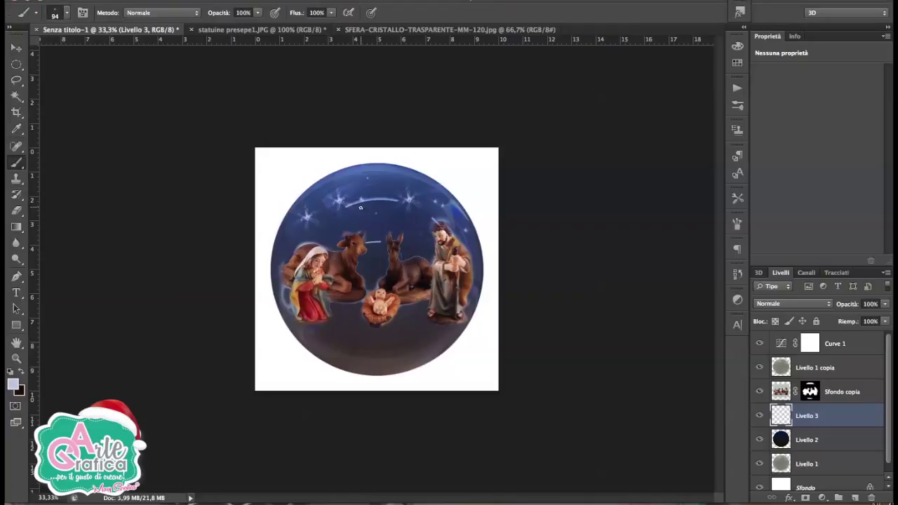
# Select the Livello 1 copia layer, then the Sfondo copia layer.
pyautogui.click(67, 12)
pyautogui.click(814, 368)
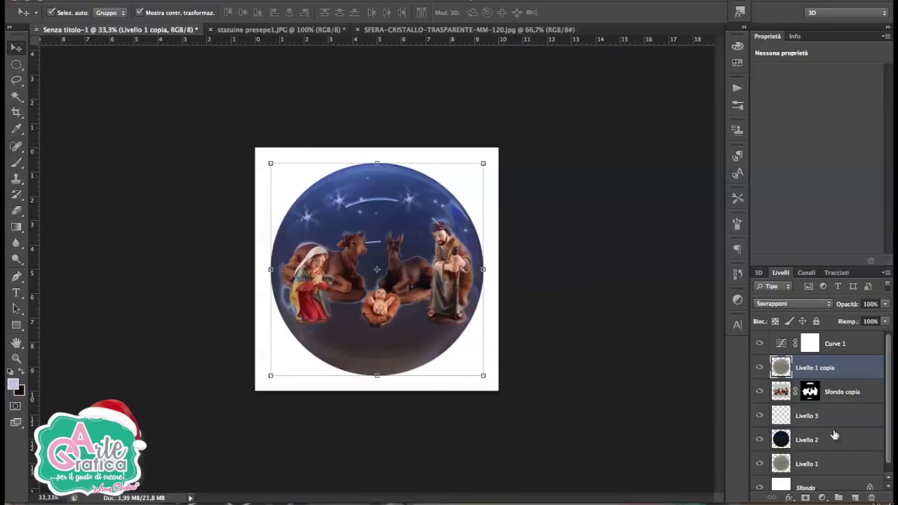
pyautogui.click(834, 396)
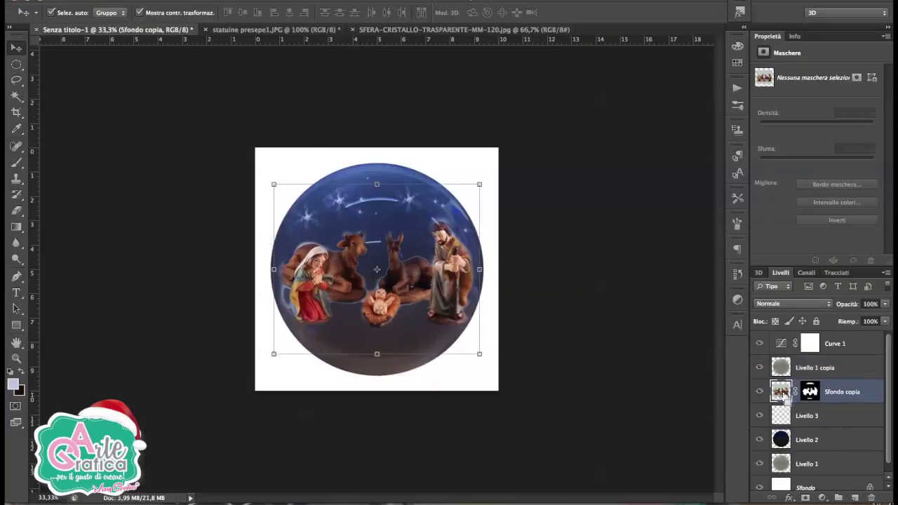
# Load the sphere outline as a selection on a new layer, with a dark navy foreground for the gradient.
pyautogui.keyDown('ctrl'); pyautogui.click(780, 439); pyautogui.keyUp('ctrl')
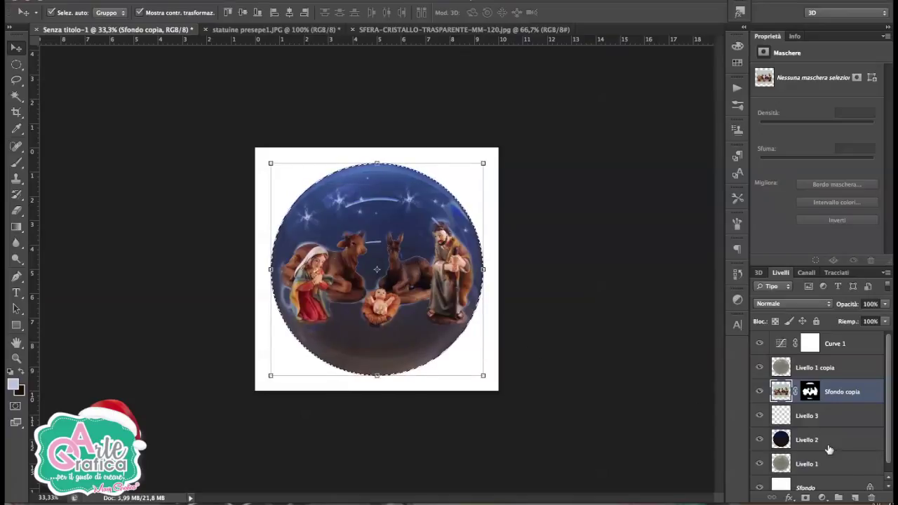
pyautogui.click(855, 494)
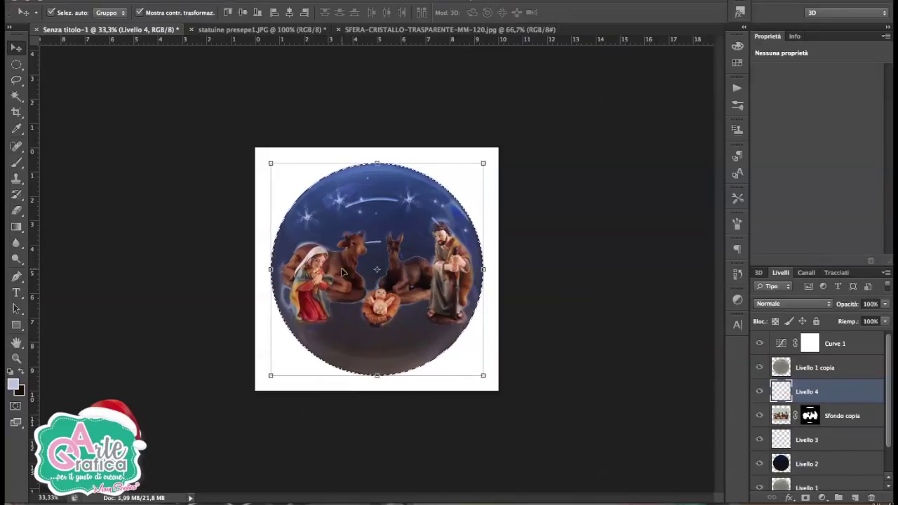
pyautogui.click(16, 227)
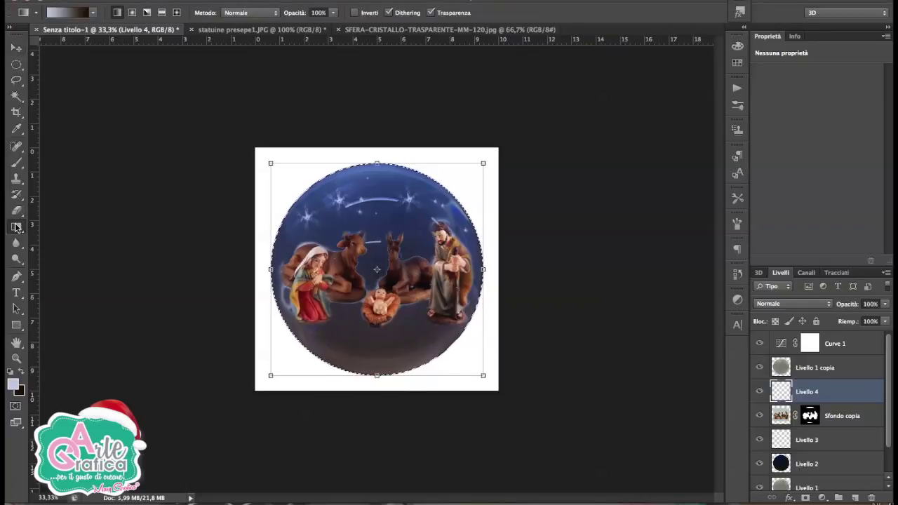
pyautogui.click(12, 383)
pyautogui.click(168, 267)
pyautogui.click(164, 291)
pyautogui.click(341, 220)
# Draw a navy-to-transparent gradient downward from the top of the sphere.
pyautogui.click(94, 12)
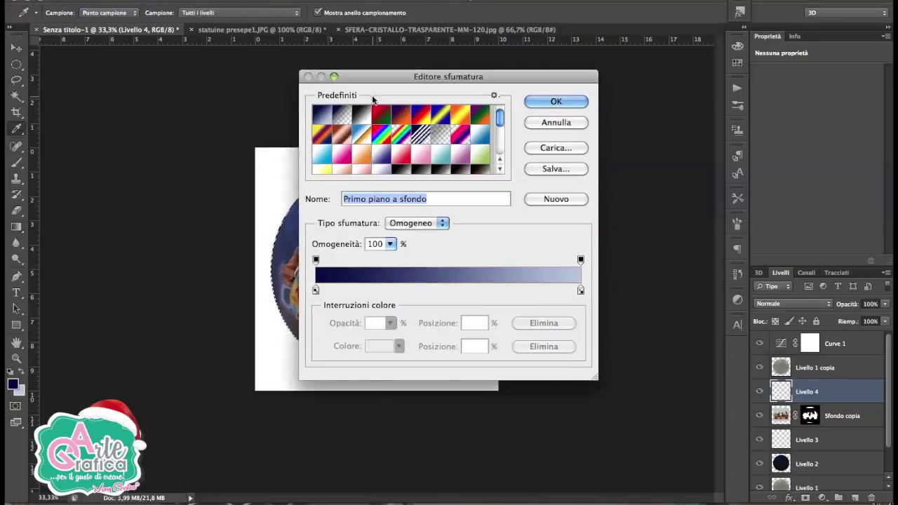
pyautogui.click(570, 101)
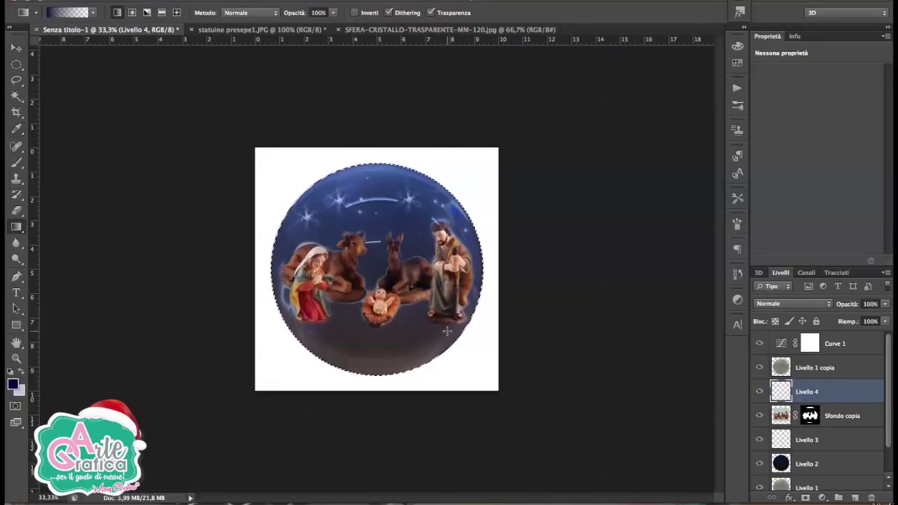
pyautogui.moveTo(346, 150); pyautogui.dragTo(393, 270)
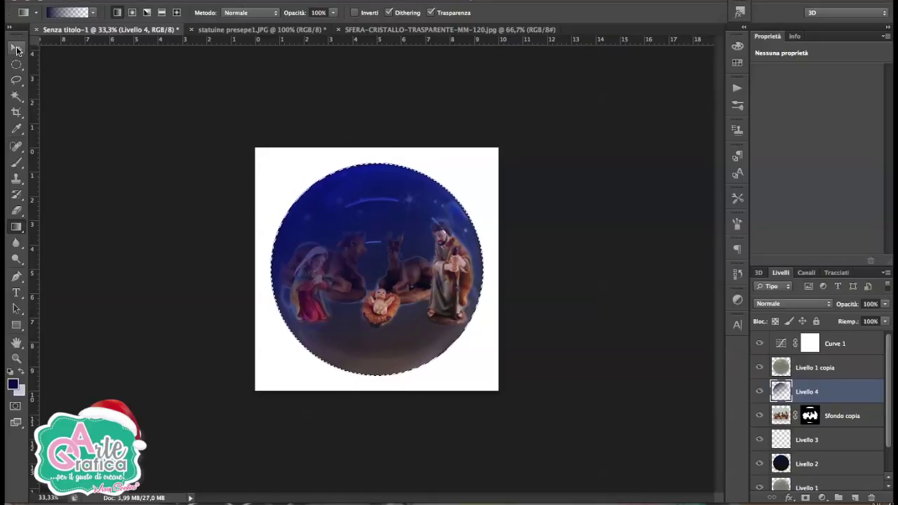
pyautogui.click(355, 0)
pyautogui.moveTo(393, 172)
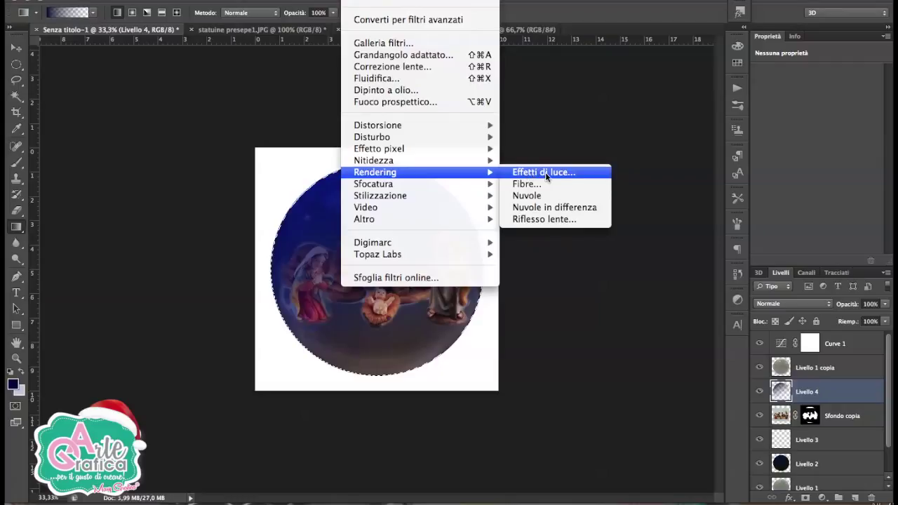
# Apply a point-light Lighting Effect to Livello 4 with intensity -7 and exposure -53.
pyautogui.click(545, 172)
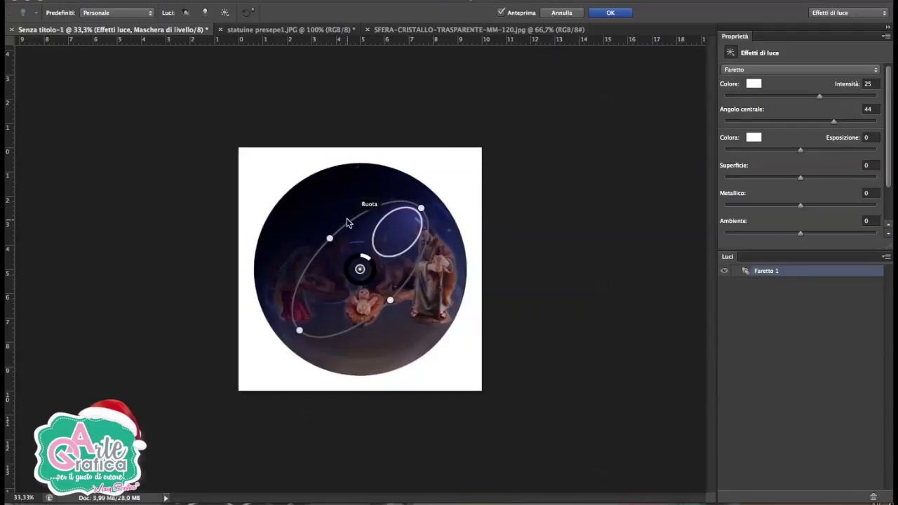
pyautogui.moveTo(351, 221); pyautogui.dragTo(330, 214)
pyautogui.click(751, 68)
pyautogui.click(733, 61)
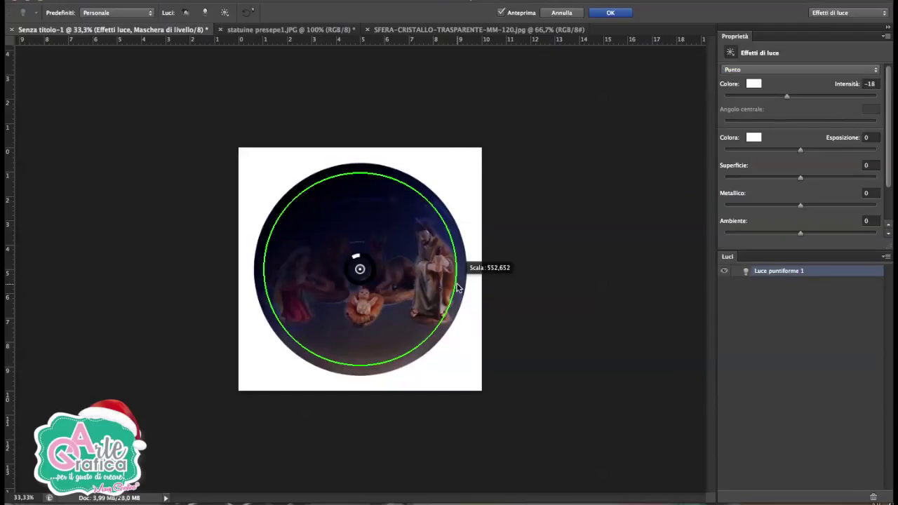
pyautogui.moveTo(782, 96)
pyautogui.mouseDown()
pyautogui.moveTo(755, 94)
pyautogui.moveTo(795, 110)
pyautogui.mouseUp()
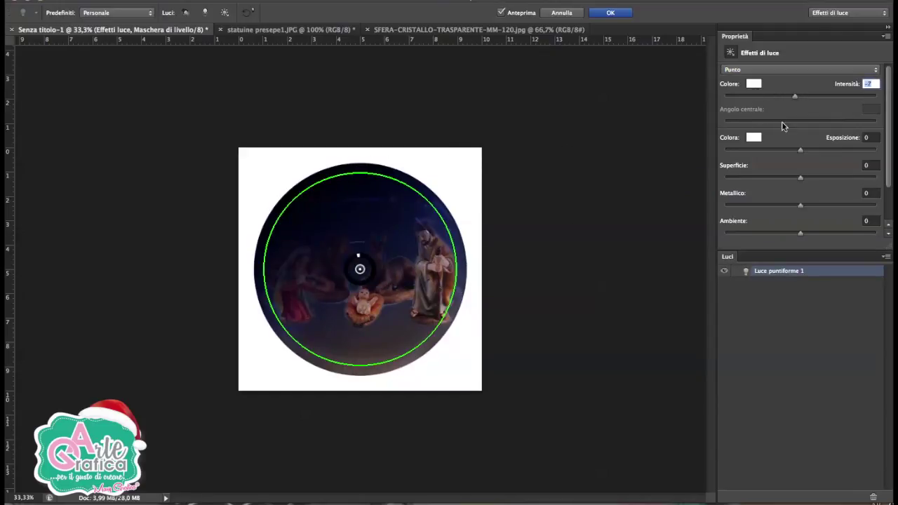
pyautogui.click(760, 149)
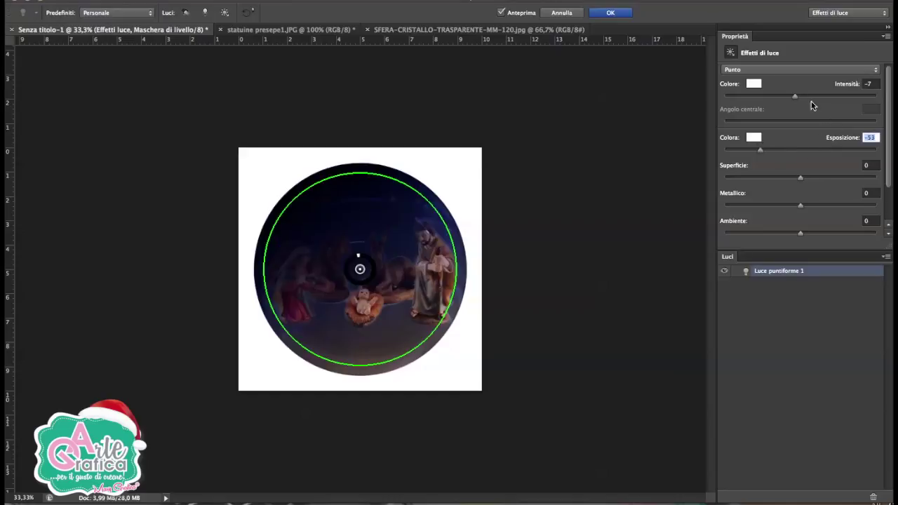
pyautogui.click(607, 12)
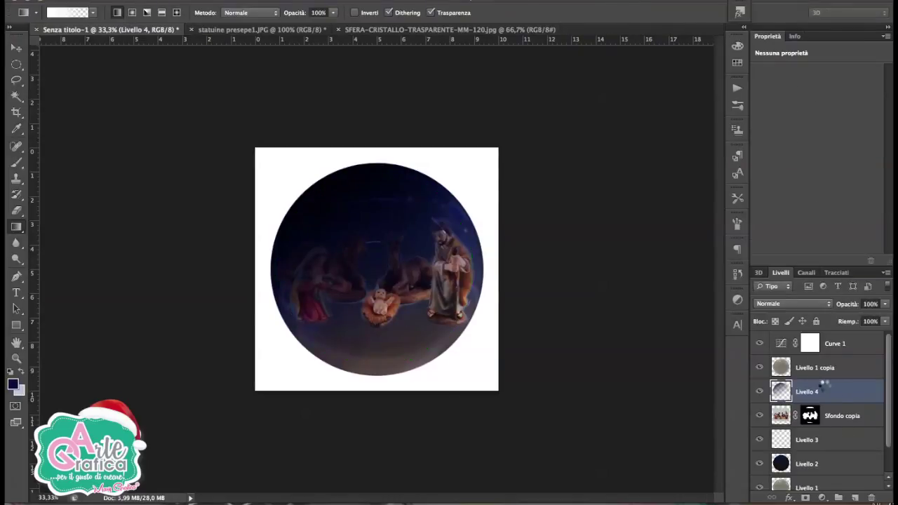
# On new layer Livello 5, fill the sphere's lower part with a light gradient using swapped colours.
pyautogui.press('v')
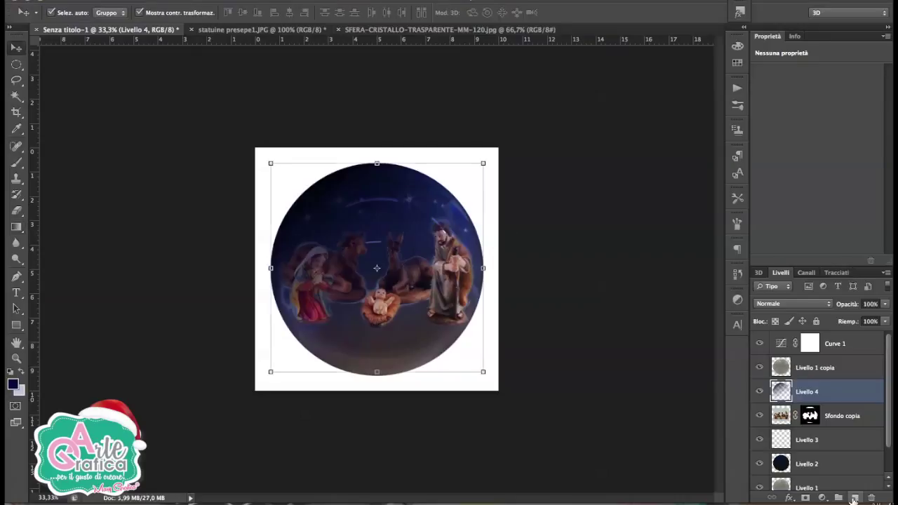
pyautogui.click(854, 498)
pyautogui.keyDown('ctrl'); pyautogui.click(781, 486); pyautogui.keyUp('ctrl')
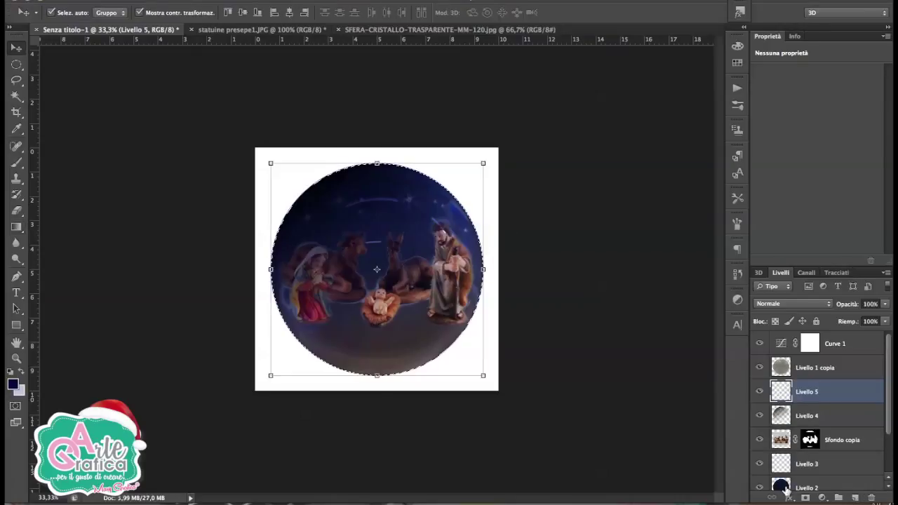
pyautogui.click(22, 372)
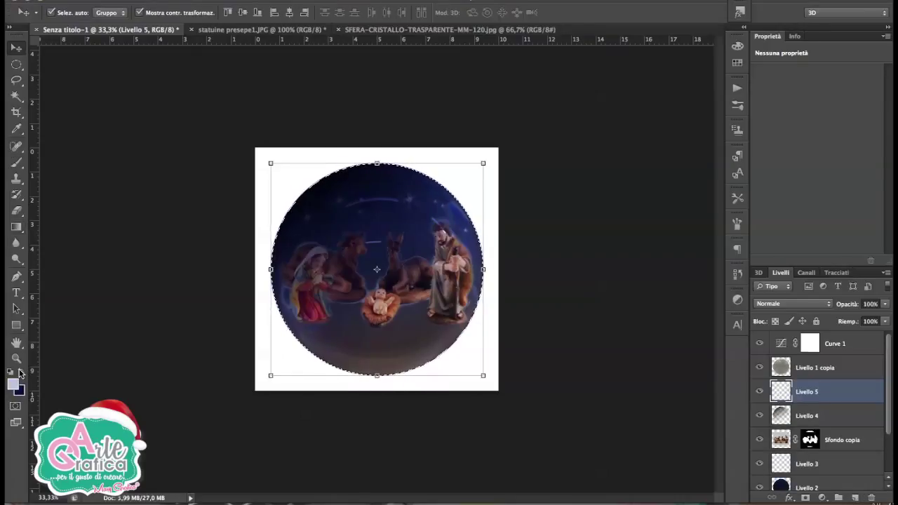
pyautogui.click(17, 227)
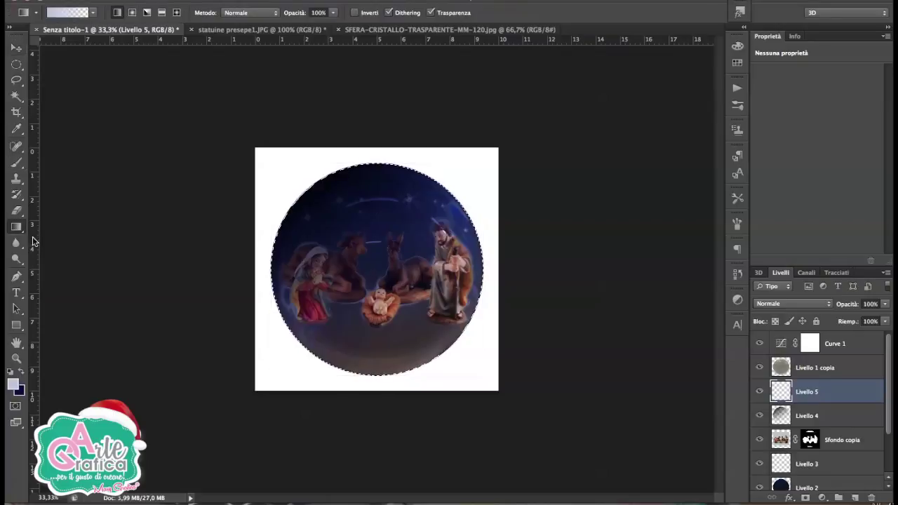
pyautogui.moveTo(421, 364); pyautogui.dragTo(422, 268)
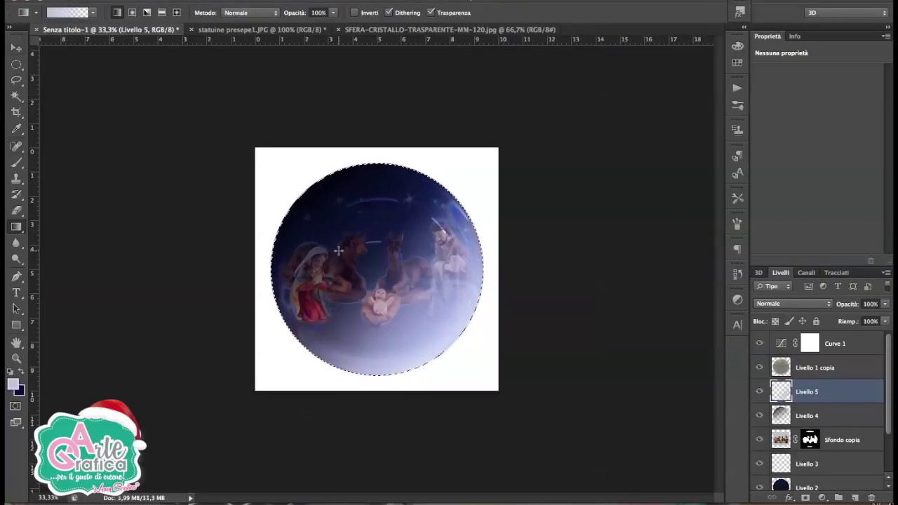
pyautogui.hotkey('ctrl', 'd')
# Set Livello 5's blend mode to Luce soffusa and redraw the light gradient across the sphere.
pyautogui.click(793, 303)
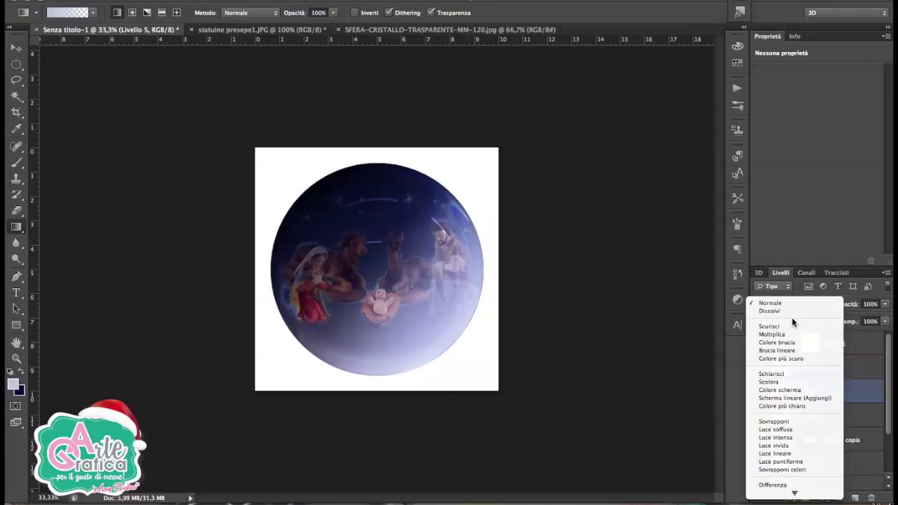
pyautogui.click(793, 389)
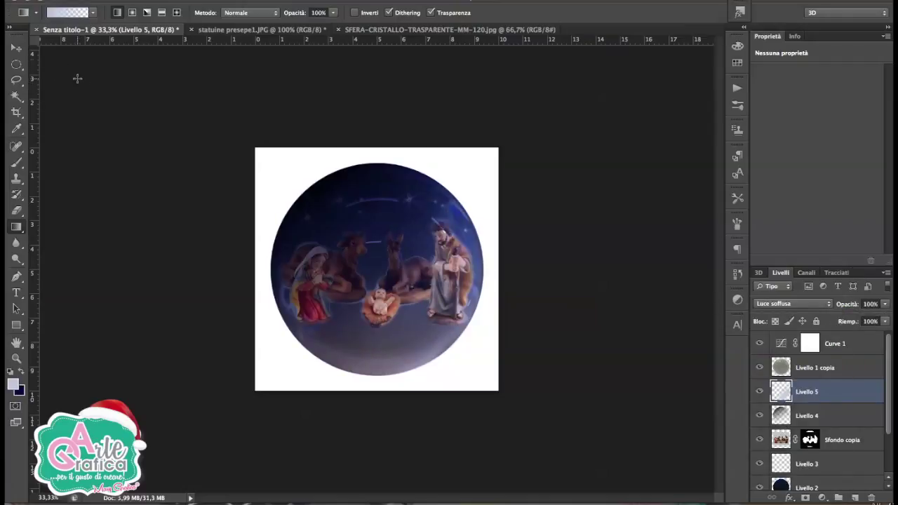
pyautogui.moveTo(278, 211); pyautogui.dragTo(377, 291)
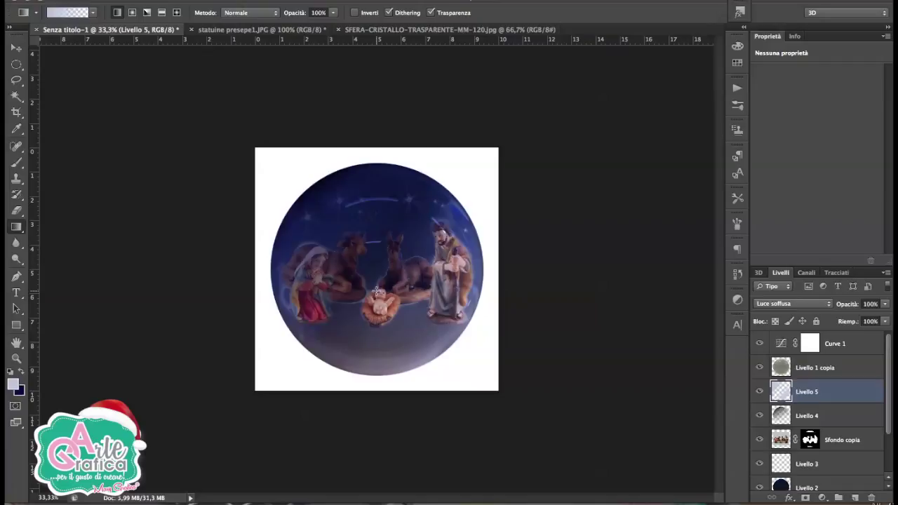
pyautogui.press('v')
pyautogui.click(116, 121)
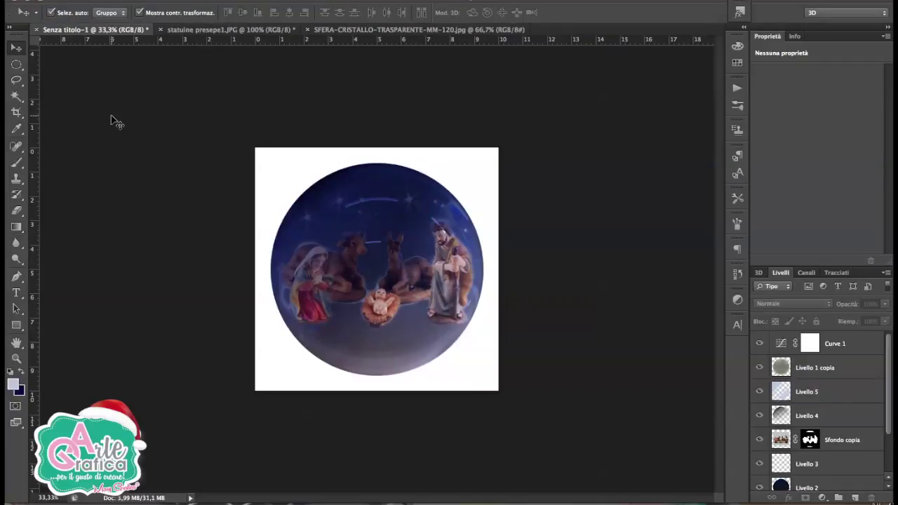
pyautogui.click(377, 269)
# Load the sphere's circular outline as a selection and add a new layer above Curve 1.
pyautogui.keyDown('ctrl'); pyautogui.click(780, 479); pyautogui.keyUp('ctrl')
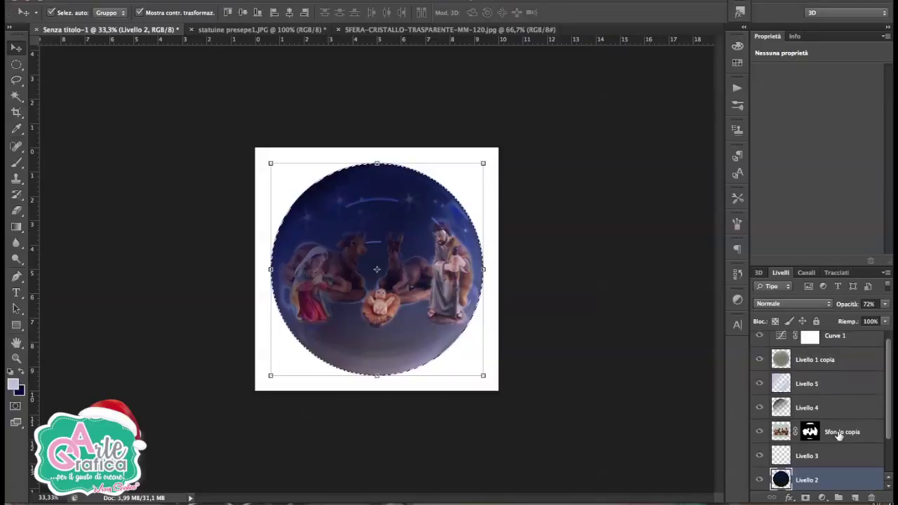
pyautogui.scroll(2, 841, 435)
pyautogui.click(838, 341)
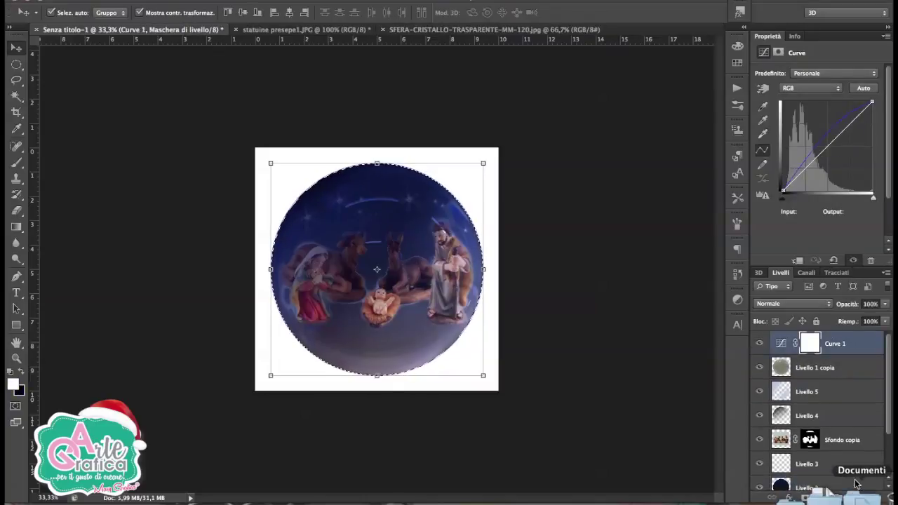
pyautogui.click(854, 497)
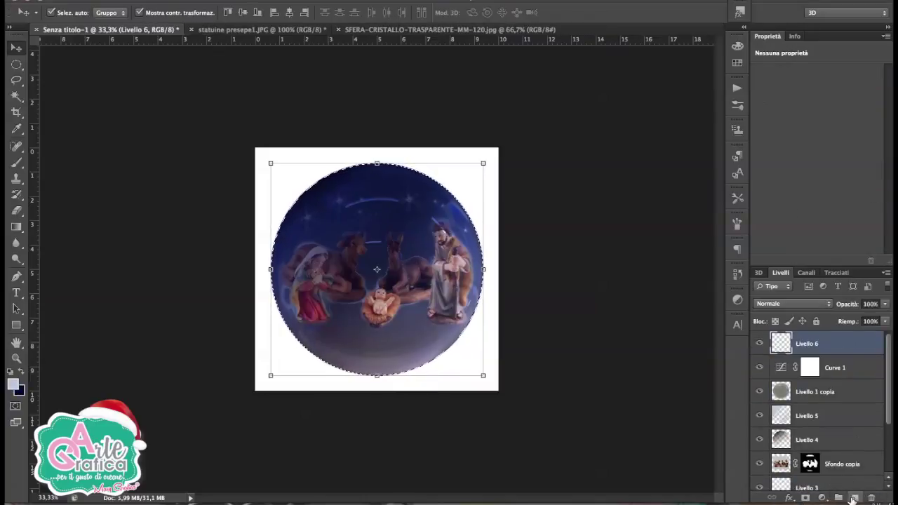
# Paint very dark blue with a soft round brush along the sphere's top-left and right edges.
pyautogui.click(16, 163)
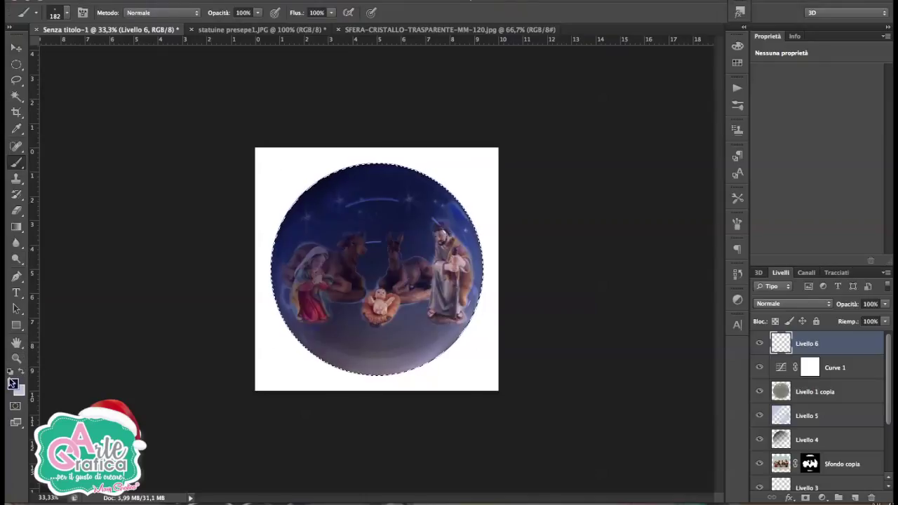
pyautogui.click(13, 383)
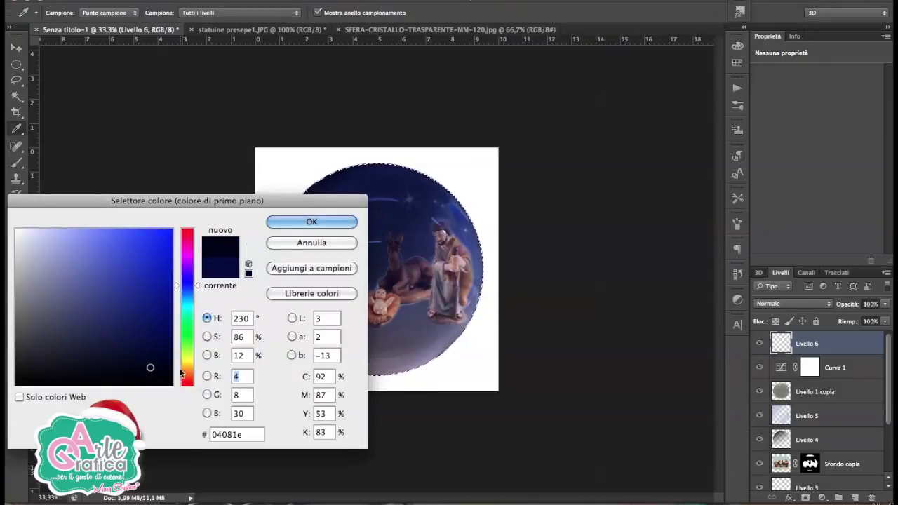
pyautogui.click(60, 358)
pyautogui.click(311, 222)
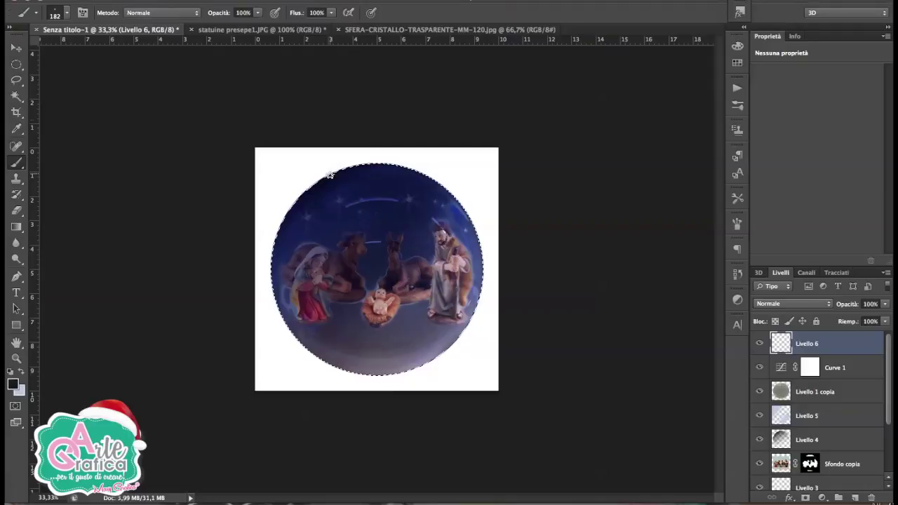
pyautogui.click(64, 13)
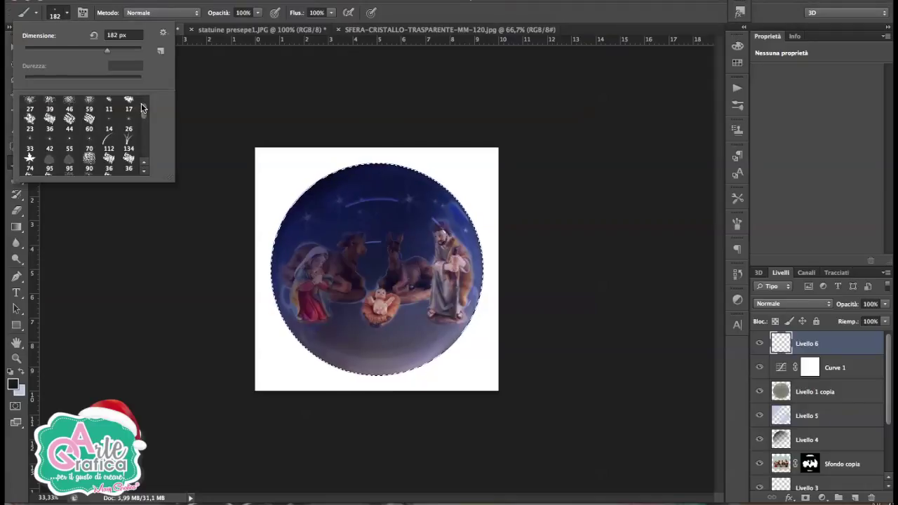
pyautogui.scroll(5, 141, 107)
pyautogui.click(295, 216)
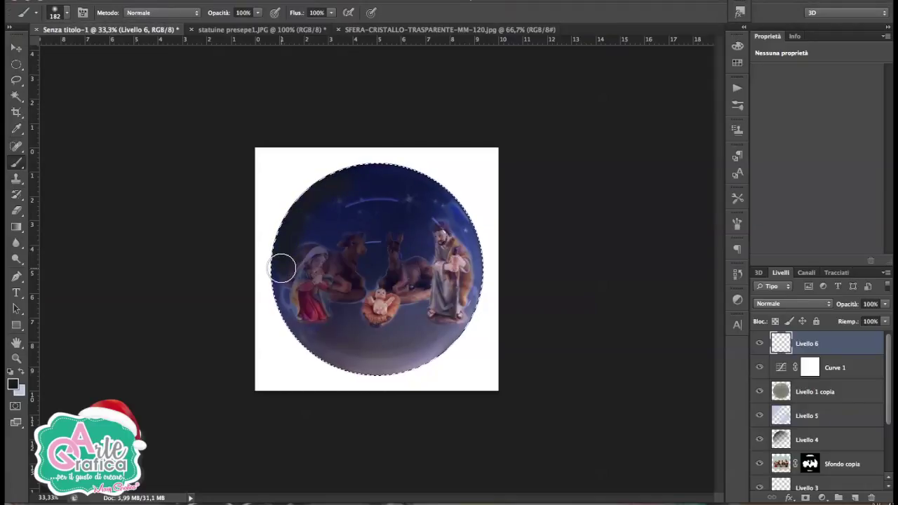
pyautogui.moveTo(321, 189)
pyautogui.mouseDown()
pyautogui.moveTo(399, 164)
pyautogui.moveTo(411, 170)
pyautogui.moveTo(287, 226)
pyautogui.mouseUp()
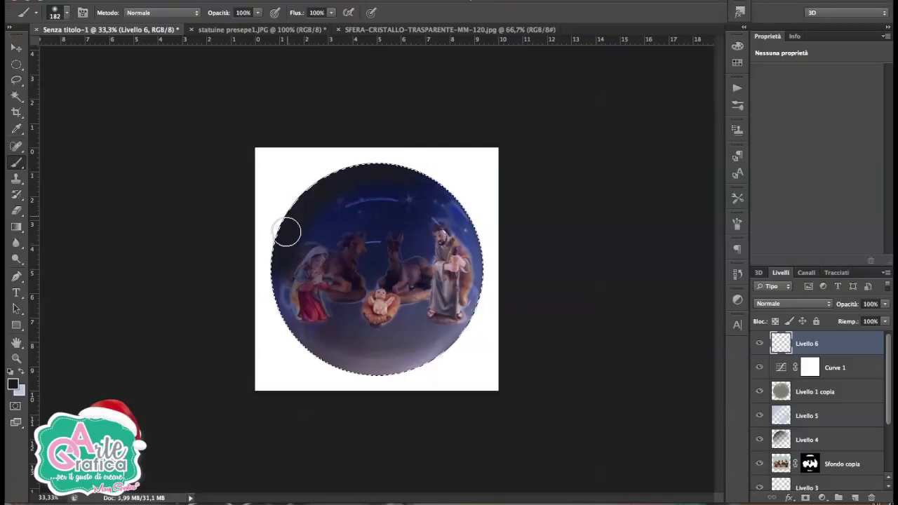
pyautogui.moveTo(457, 211)
pyautogui.mouseDown()
pyautogui.moveTo(473, 300)
pyautogui.moveTo(431, 345)
pyautogui.moveTo(361, 364)
pyautogui.mouseUp()
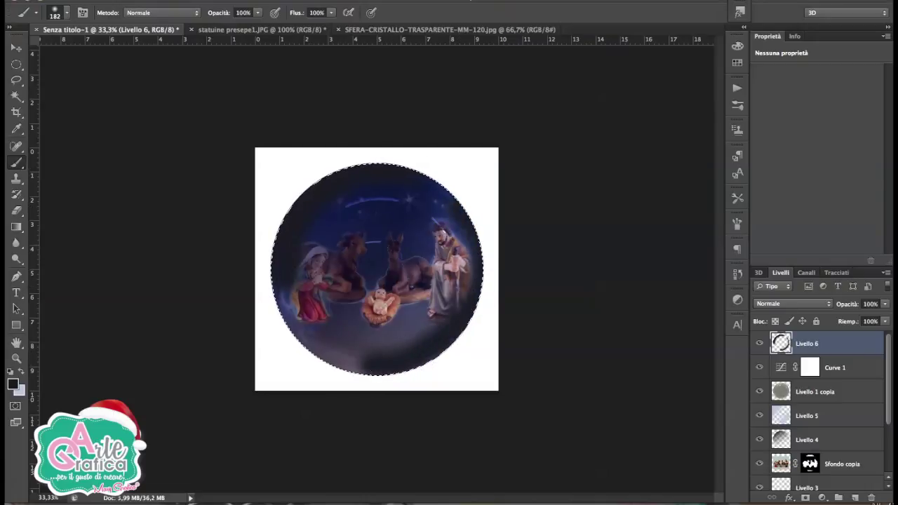
# Blur Livello 6 with a 45.8 px Gaussian blur and deselect the circle.
pyautogui.click(365, 1)
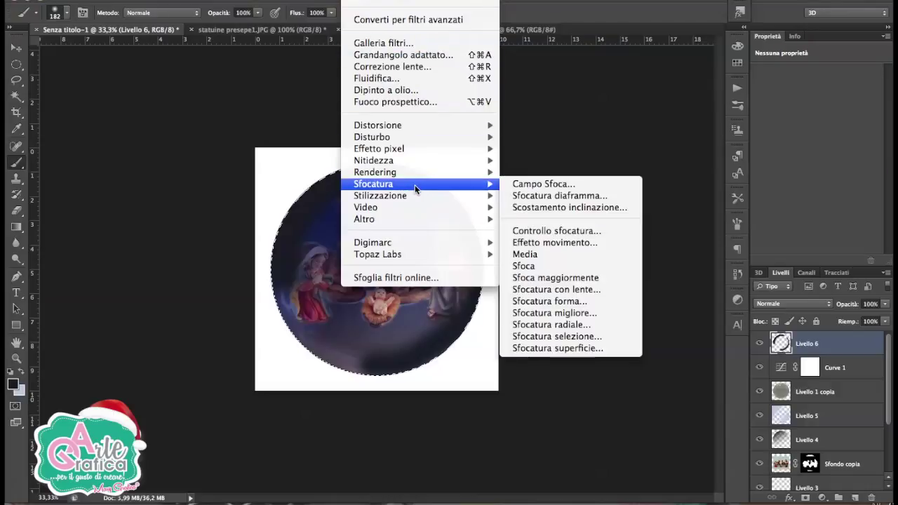
pyautogui.click(571, 231)
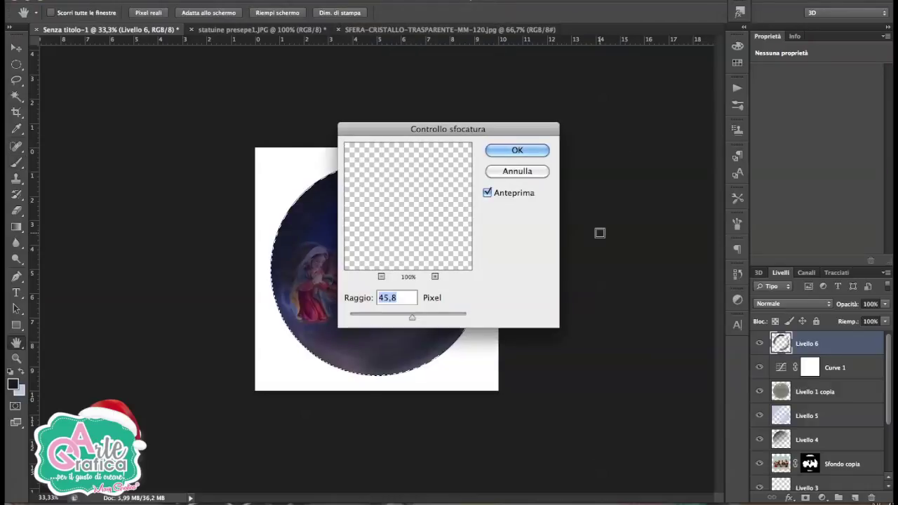
pyautogui.moveTo(400, 132); pyautogui.dragTo(572, 138)
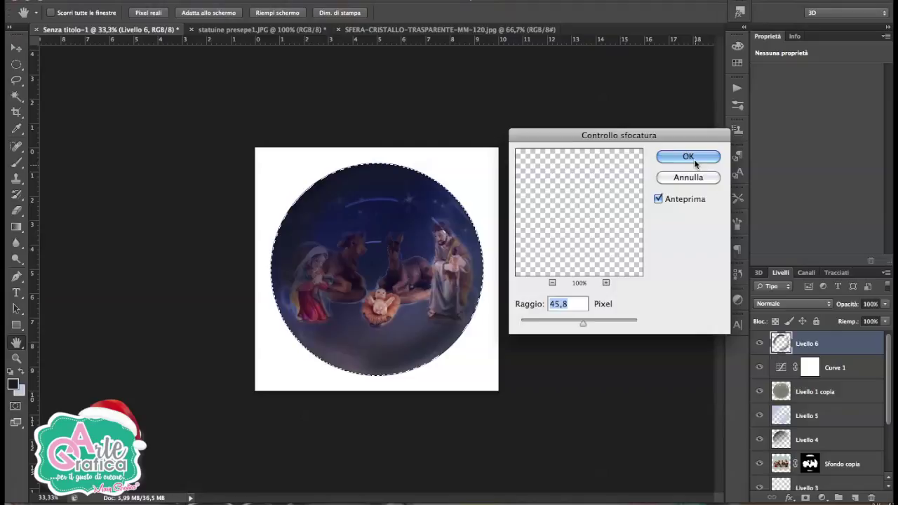
pyautogui.click(688, 157)
pyautogui.hotkey('ctrl', 'd')
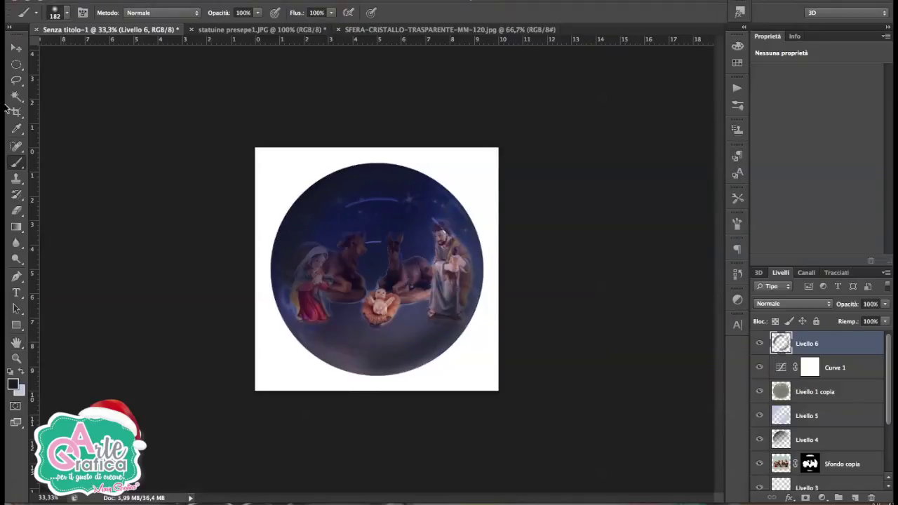
pyautogui.moveTo(17, 326); pyautogui.dragTo(72, 362)
# Draw a red rectangle custom shape as the cap at the top of the ball.
pyautogui.click(81, 383)
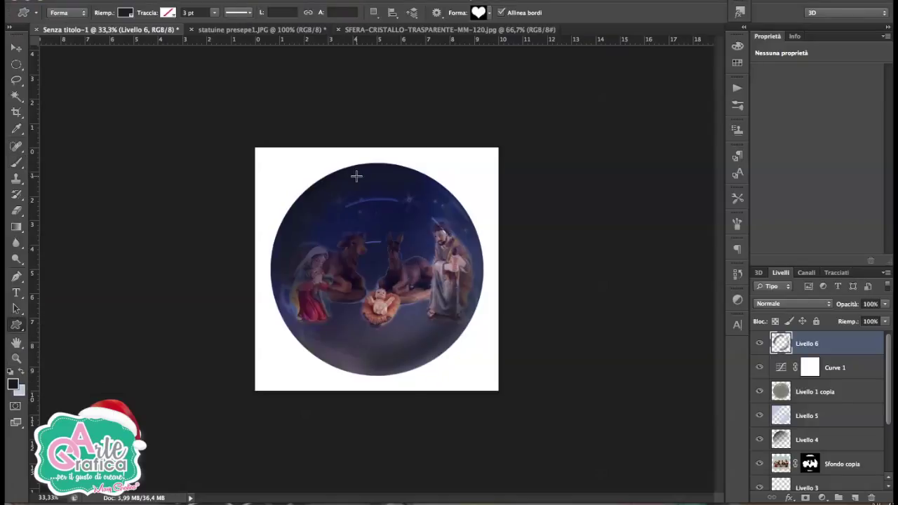
pyautogui.click(484, 13)
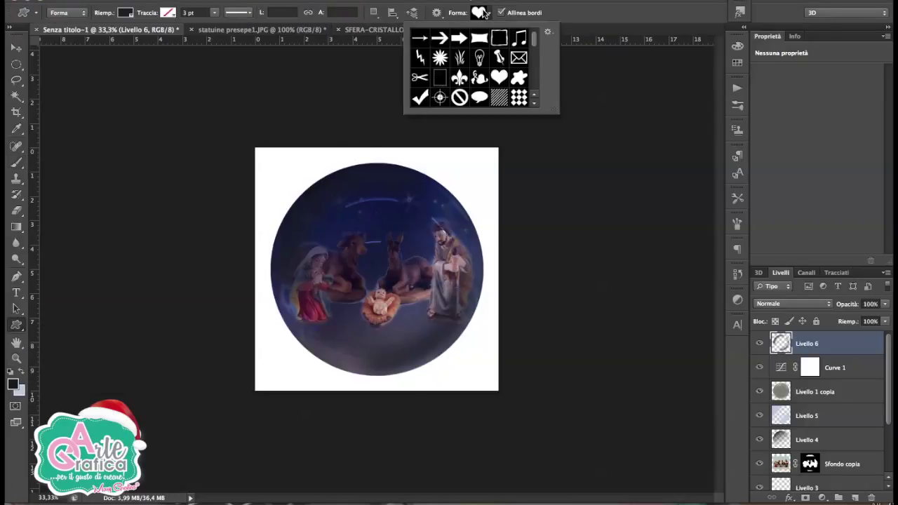
pyautogui.scroll(-15, 496, 75)
pyautogui.click(419, 98)
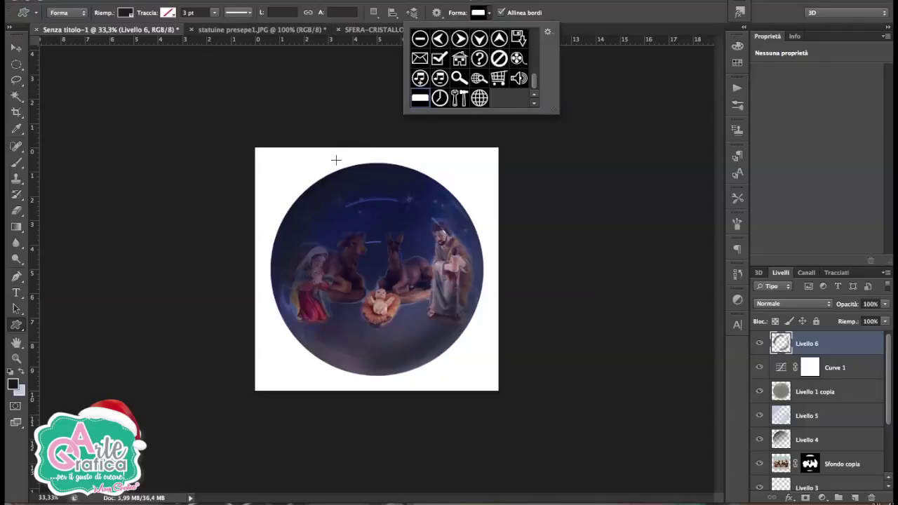
pyautogui.moveTo(336, 160); pyautogui.dragTo(429, 190)
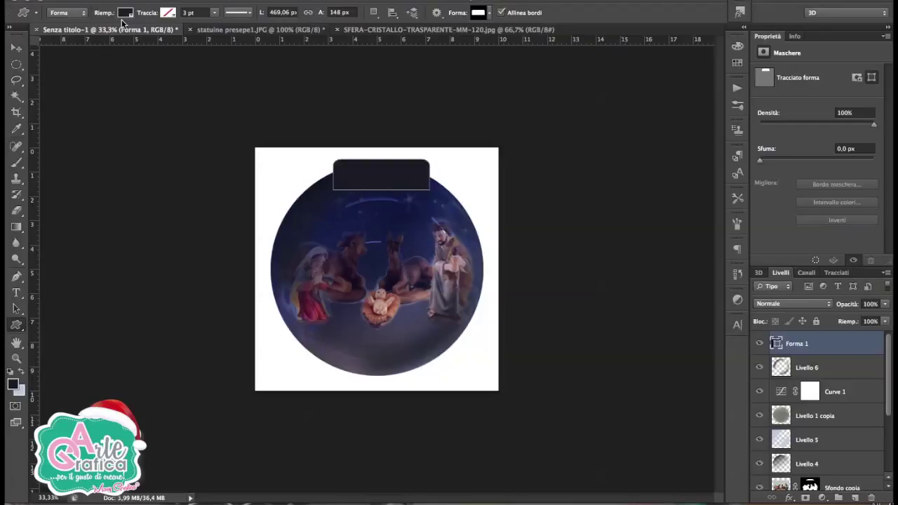
pyautogui.click(124, 12)
pyautogui.click(65, 84)
# Nudge the ball layers Livello 6 through Livello 1 lower, and lower the red cap onto the ball.
pyautogui.press('v')
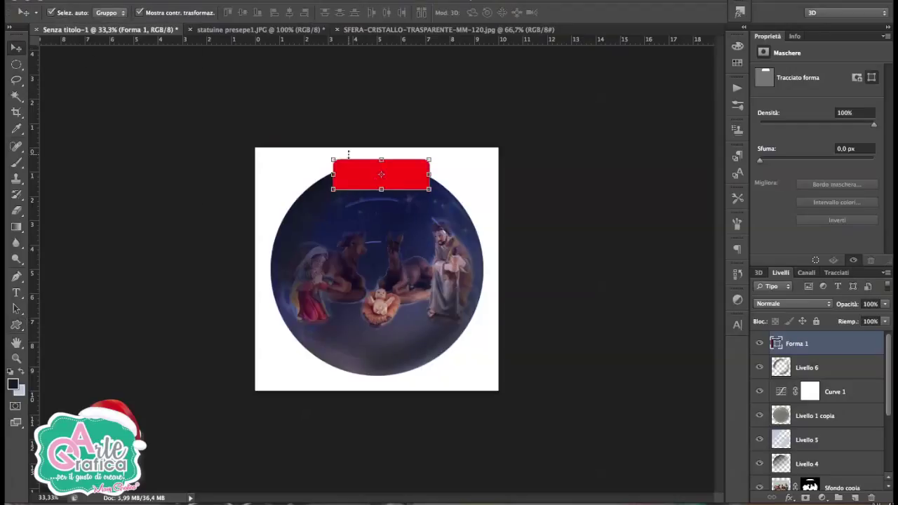
pyautogui.click(849, 368)
pyautogui.scroll(-3, 847, 370)
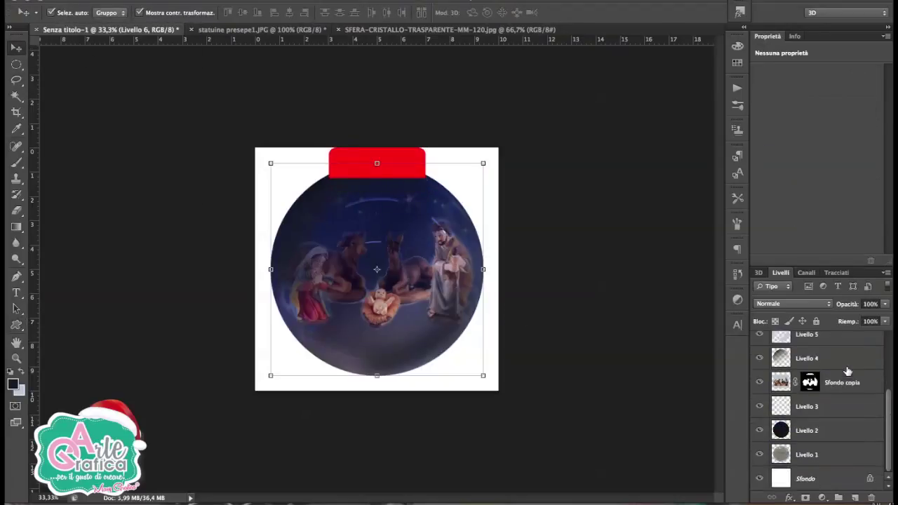
pyautogui.keyDown('shift'); pyautogui.click(840, 459); pyautogui.keyUp('shift')
pyautogui.scroll(3, 832, 435)
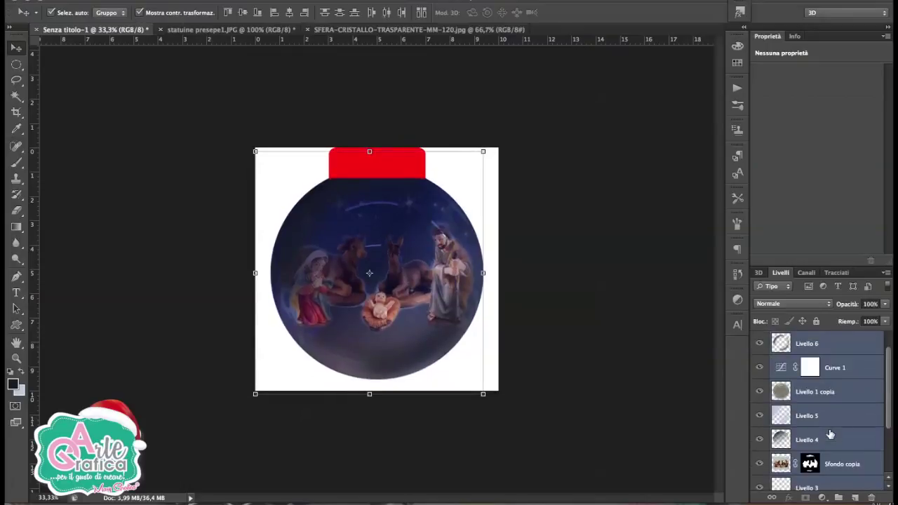
pyautogui.hotkey('shift', 'Down')
pyautogui.hotkey('shift', 'Down')
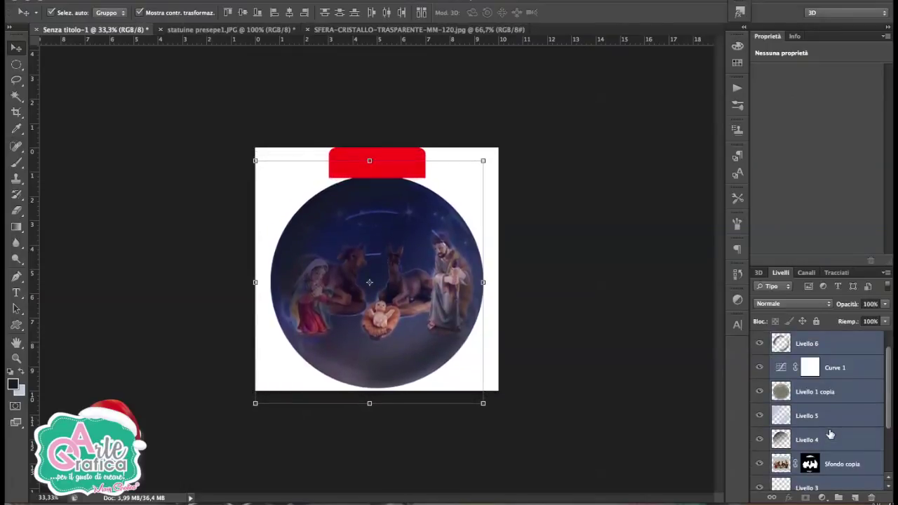
pyautogui.click(629, 329)
pyautogui.moveTo(377, 170); pyautogui.dragTo(376, 183)
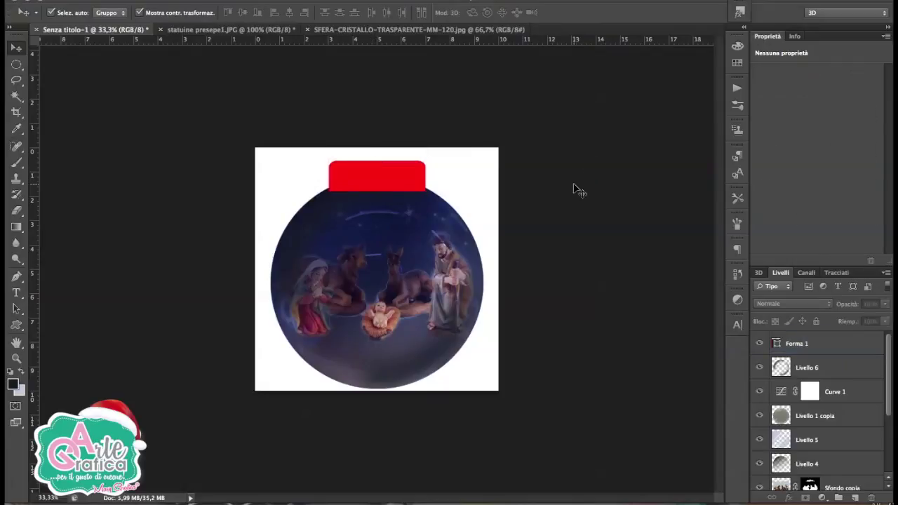
pyautogui.click(356, 175)
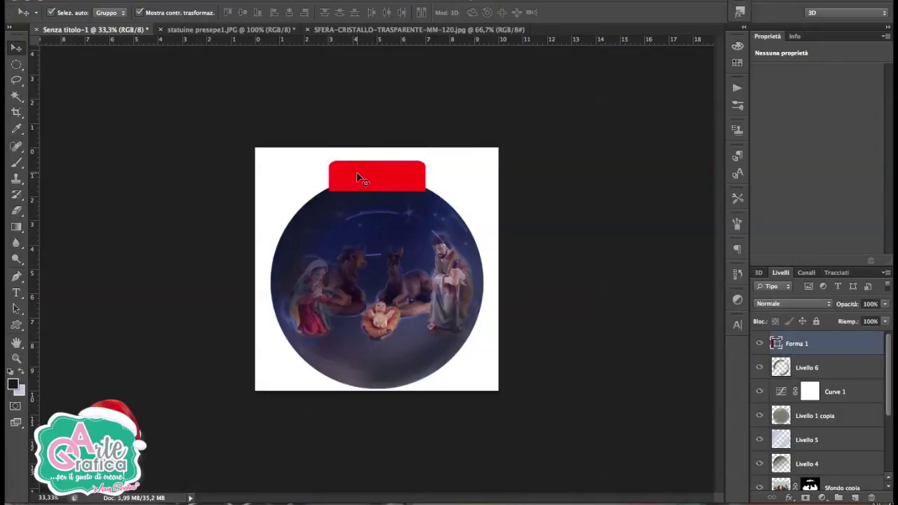
pyautogui.click(137, 0)
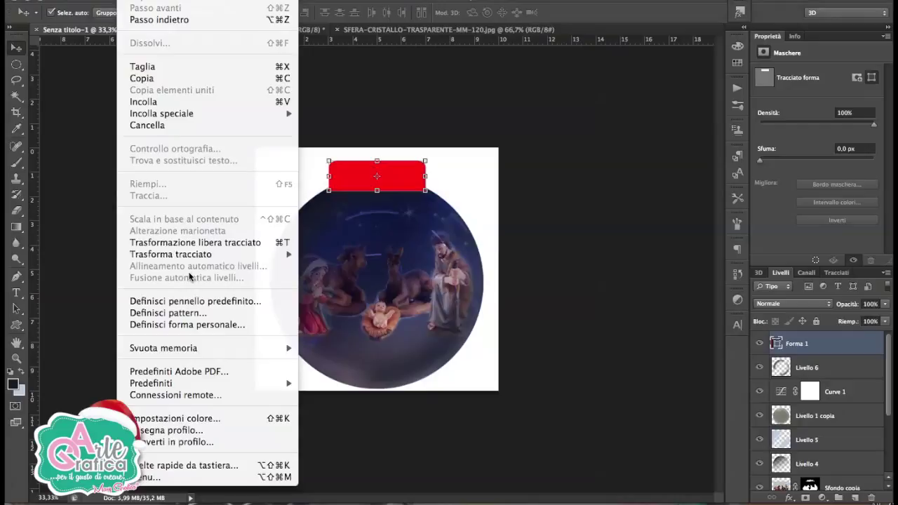
pyautogui.moveTo(171, 254)
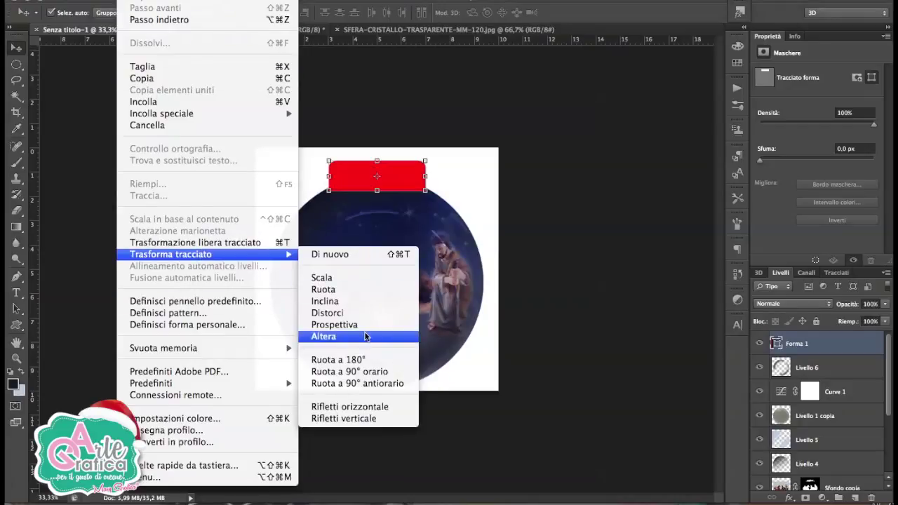
# Warp the red cap, pulling its bottom corners outward so it flares over the ball.
pyautogui.click(364, 331)
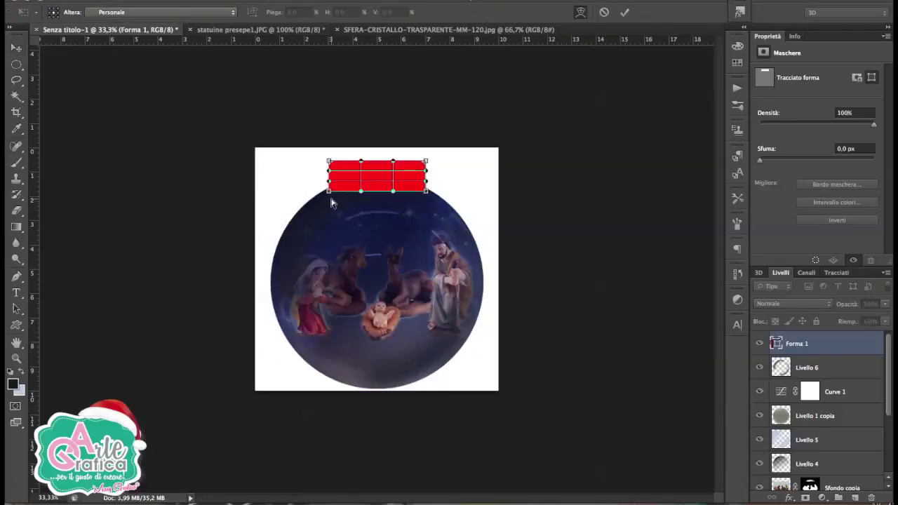
pyautogui.moveTo(329, 191); pyautogui.dragTo(316, 197)
pyautogui.moveTo(426, 191); pyautogui.dragTo(442, 200)
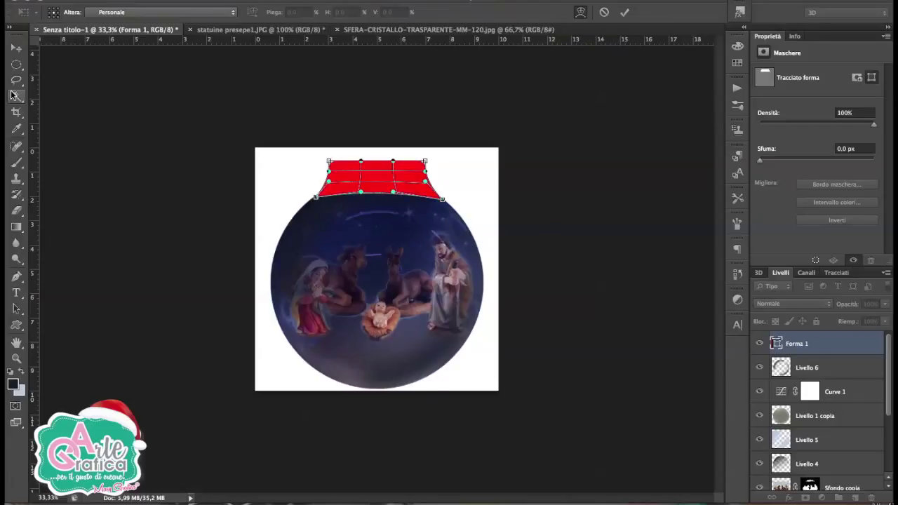
pyautogui.click(16, 48)
pyautogui.click(555, 167)
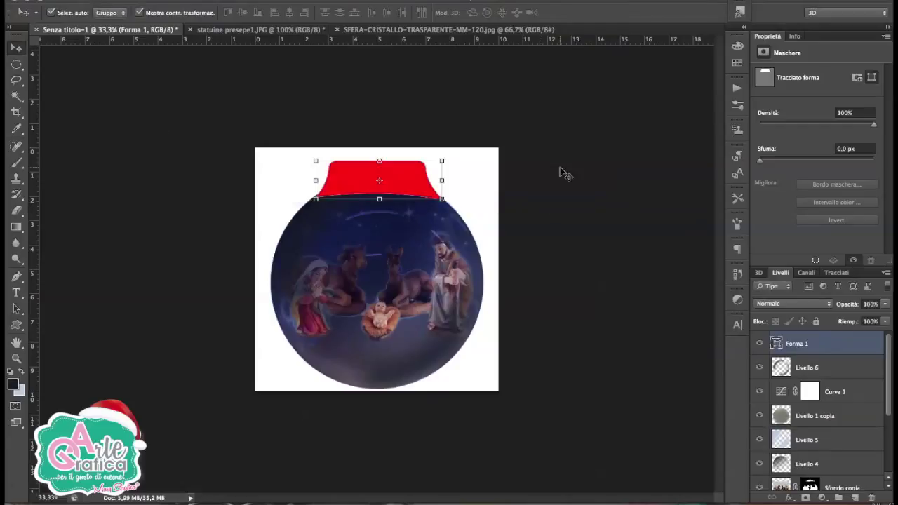
pyautogui.moveTo(775, 495); pyautogui.dragTo(796, 343)
pyautogui.click(17, 326)
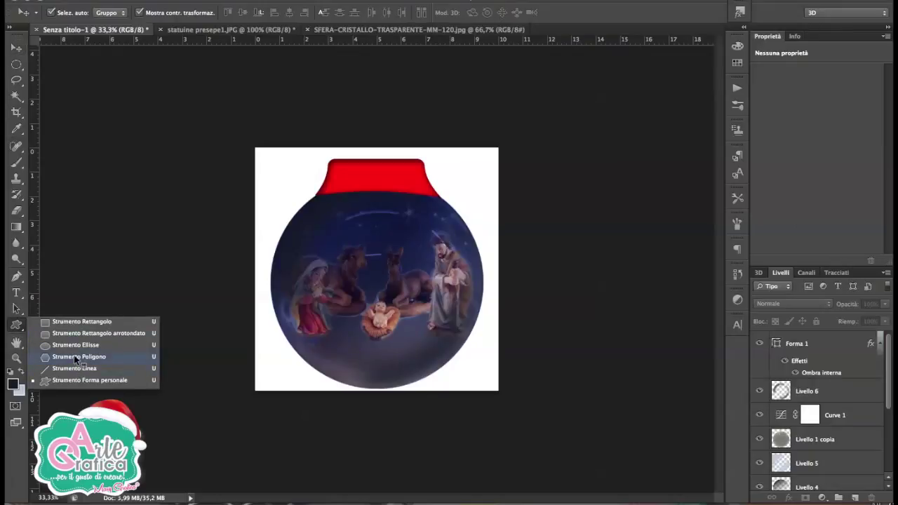
# Draw a ring shape atop the cap, nudge it upward, and place it beneath the cap layer.
pyautogui.click(90, 379)
pyautogui.click(483, 14)
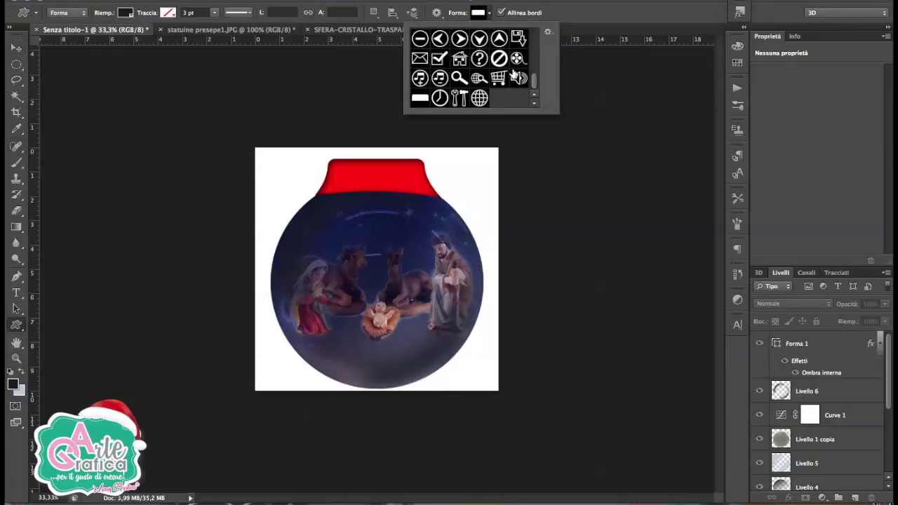
pyautogui.moveTo(535, 87)
pyautogui.mouseDown()
pyautogui.moveTo(535, 70)
pyautogui.moveTo(535, 79)
pyautogui.mouseUp()
pyautogui.click(479, 87)
pyautogui.moveTo(365, 146); pyautogui.dragTo(393, 177)
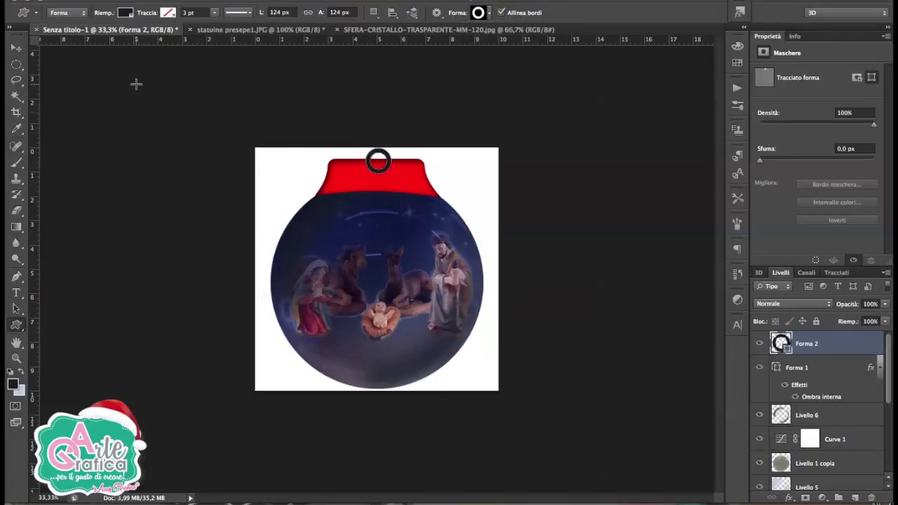
pyautogui.click(12, 46)
pyautogui.hotkey('shift', 'Up')
pyautogui.hotkey('shift', 'Up')
pyautogui.hotkey('shift', 'Up')
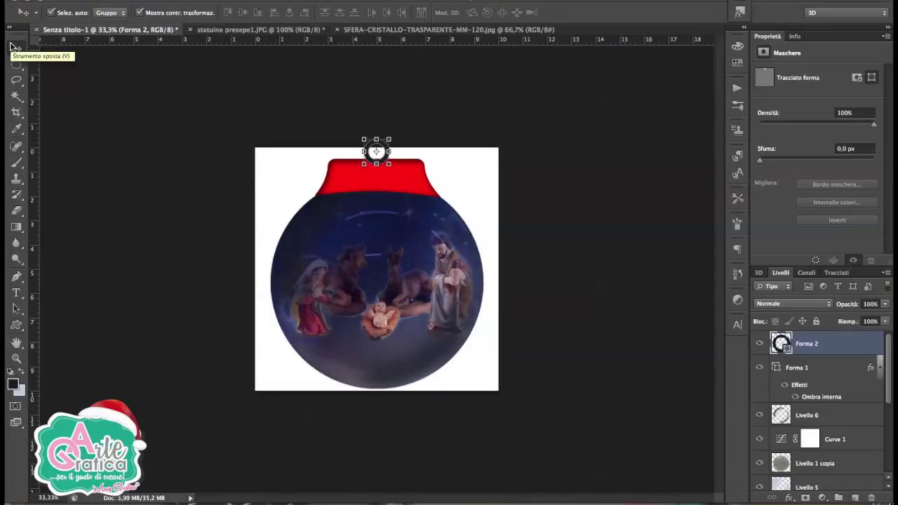
pyautogui.hotkey('shift', 'Up')
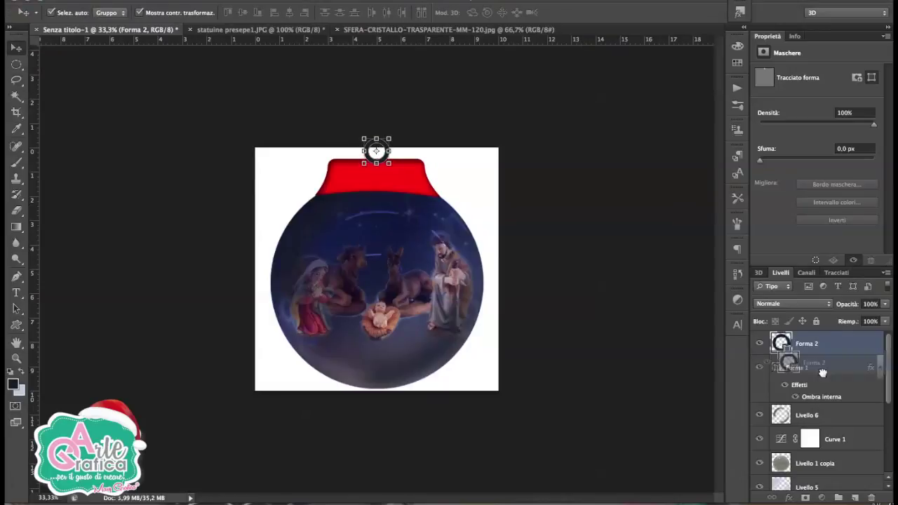
pyautogui.moveTo(813, 351); pyautogui.dragTo(816, 411)
# Set the ring's fill colour to red.
pyautogui.press('u')
pyautogui.click(125, 14)
pyautogui.click(66, 72)
pyautogui.click(16, 47)
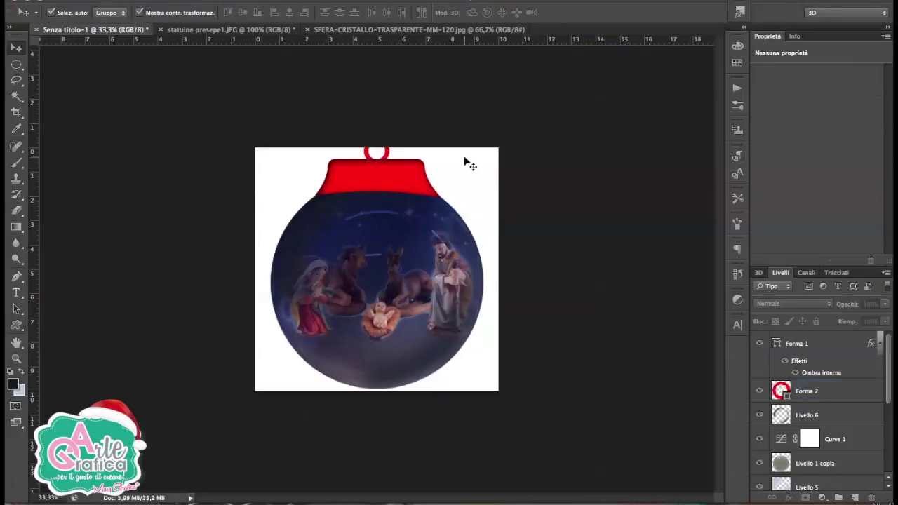
pyautogui.click(389, 156)
pyautogui.click(527, 125)
# Duplicate Livello 1, place the copy just below Curve 1, and blend it as Luce vivida.
pyautogui.scroll(-5, 843, 462)
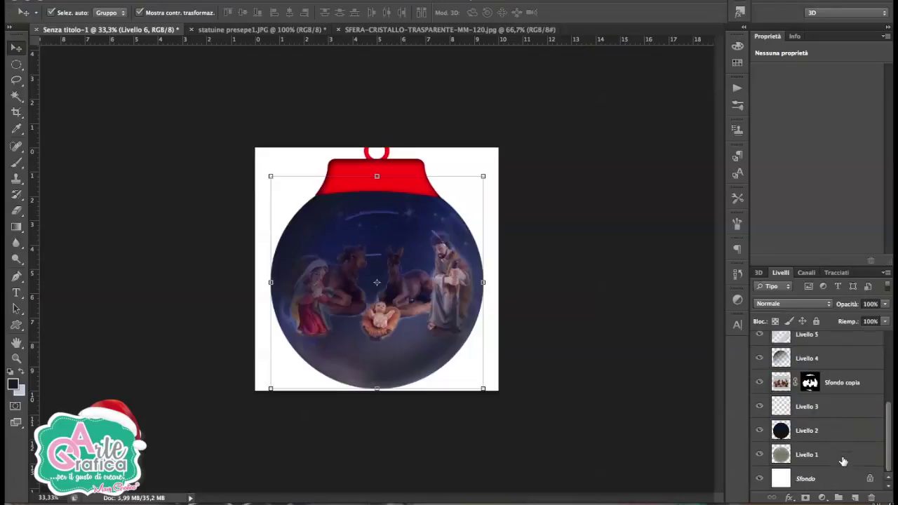
pyautogui.click(800, 457)
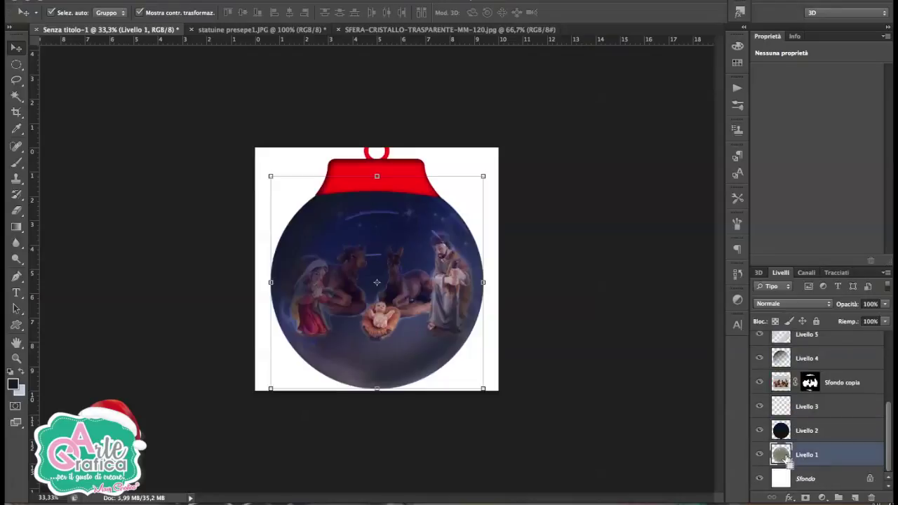
pyautogui.moveTo(826, 461); pyautogui.dragTo(855, 497)
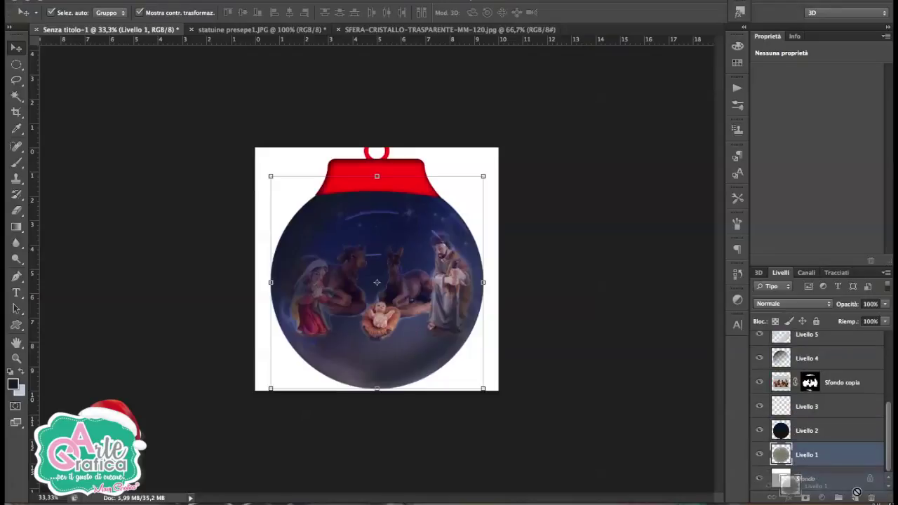
pyautogui.moveTo(837, 456); pyautogui.dragTo(836, 428)
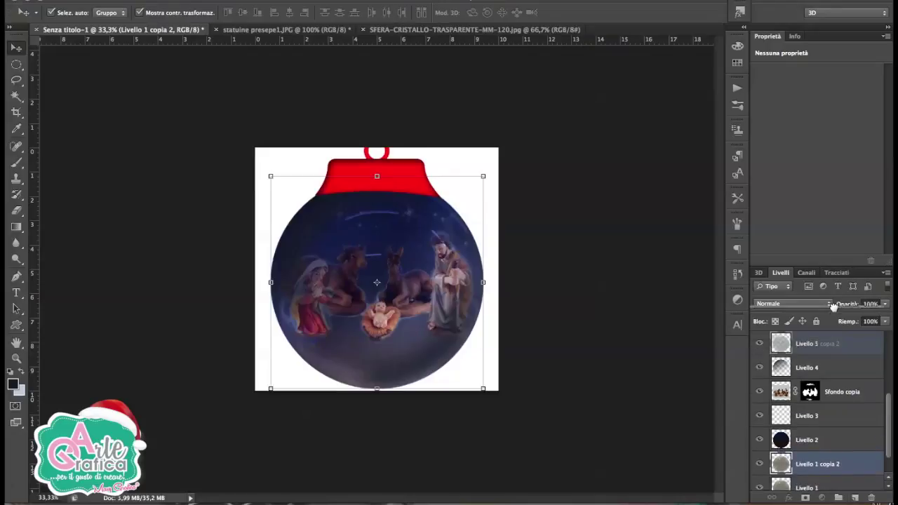
pyautogui.moveTo(836, 428); pyautogui.dragTo(839, 456)
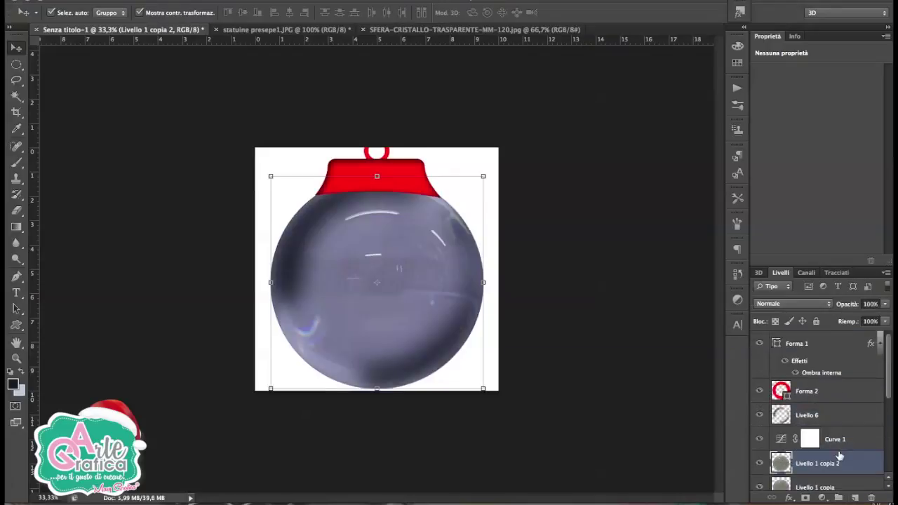
pyautogui.click(804, 304)
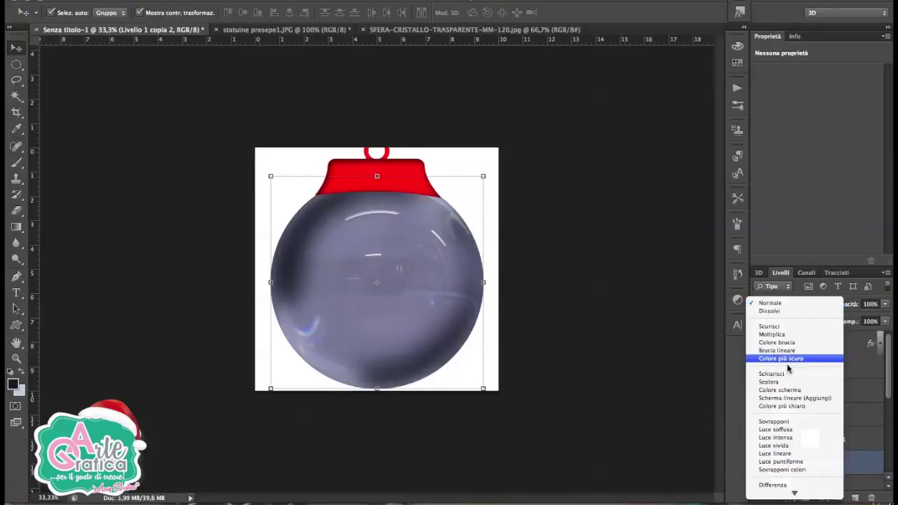
pyautogui.click(785, 435)
pyautogui.click(793, 304)
pyautogui.click(783, 313)
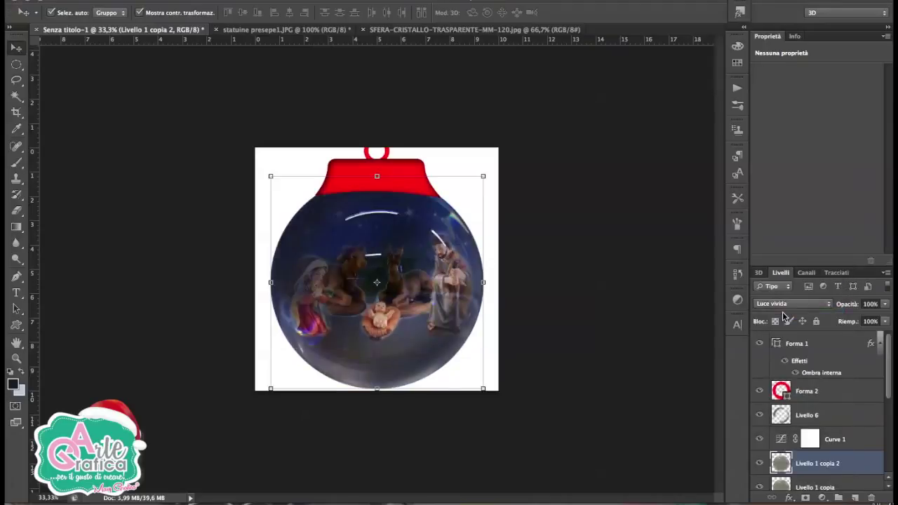
pyautogui.click(883, 322)
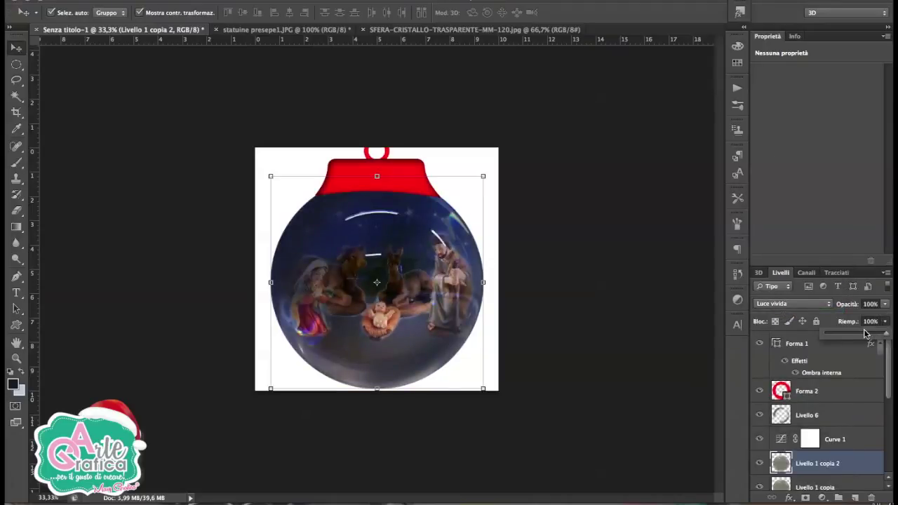
pyautogui.click(597, 302)
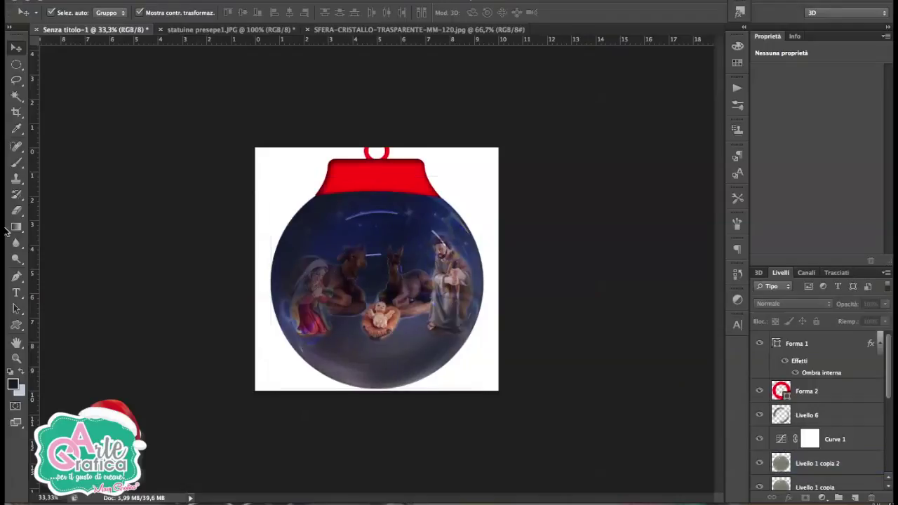
# Add 'Buon Natale' text on the lower bauble and enlarge it to about 185%.
pyautogui.click(15, 293)
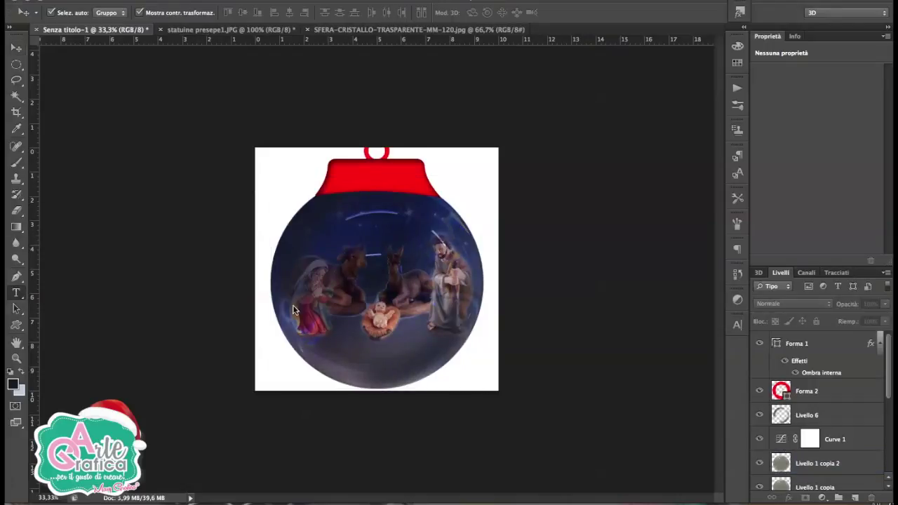
pyautogui.click(323, 345)
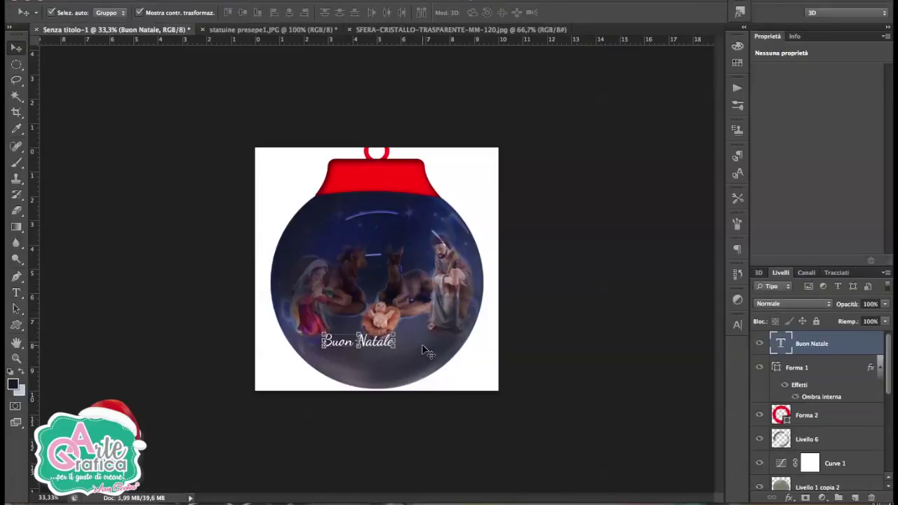
pyautogui.moveTo(396, 334)
pyautogui.mouseDown()
pyautogui.moveTo(453, 317)
pyautogui.moveTo(405, 355)
pyautogui.mouseUp()
pyautogui.press('Return')
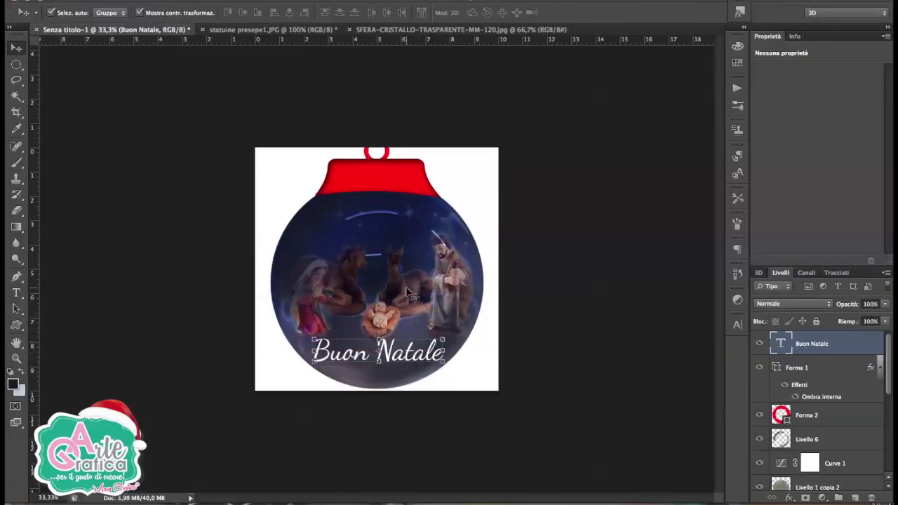
# Rasterize the text, bulge it with a 25% Effetto sfera, and move it below Curve 1.
pyautogui.click(355, 0)
pyautogui.moveTo(377, 125)
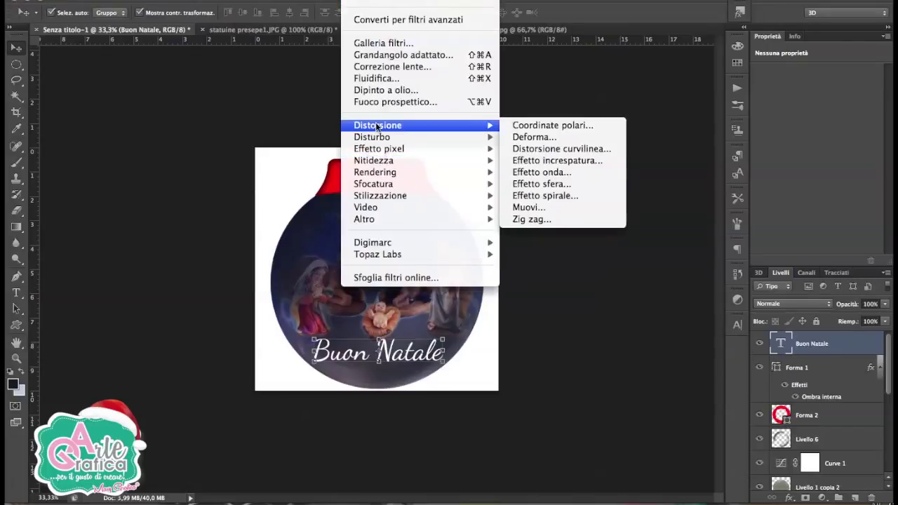
pyautogui.click(545, 185)
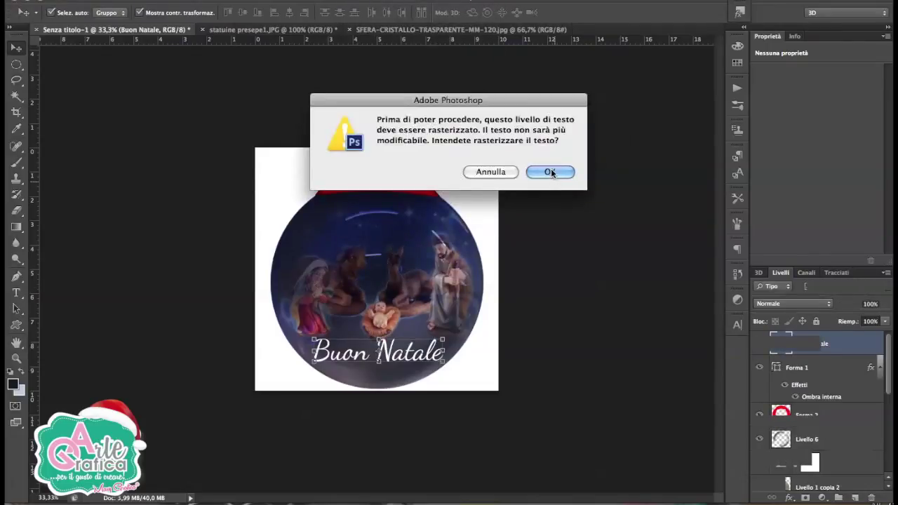
pyautogui.click(545, 170)
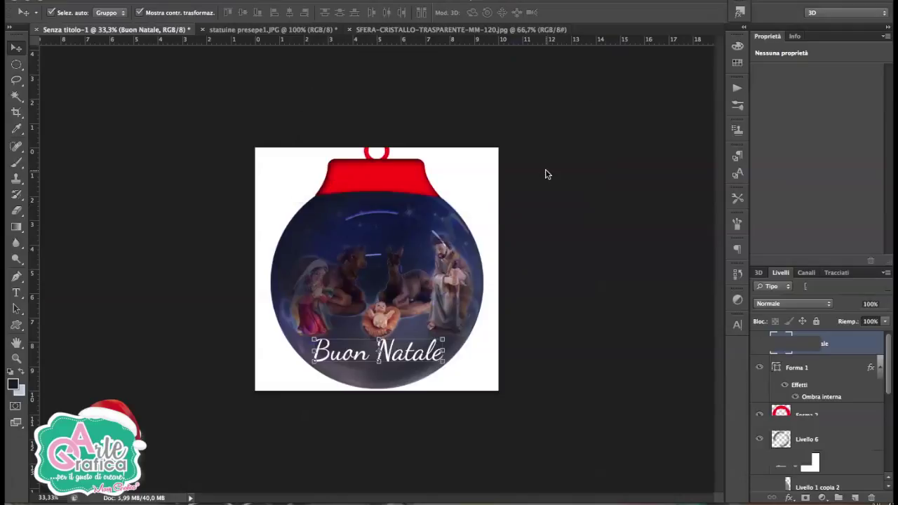
pyautogui.moveTo(608, 293); pyautogui.dragTo(584, 294)
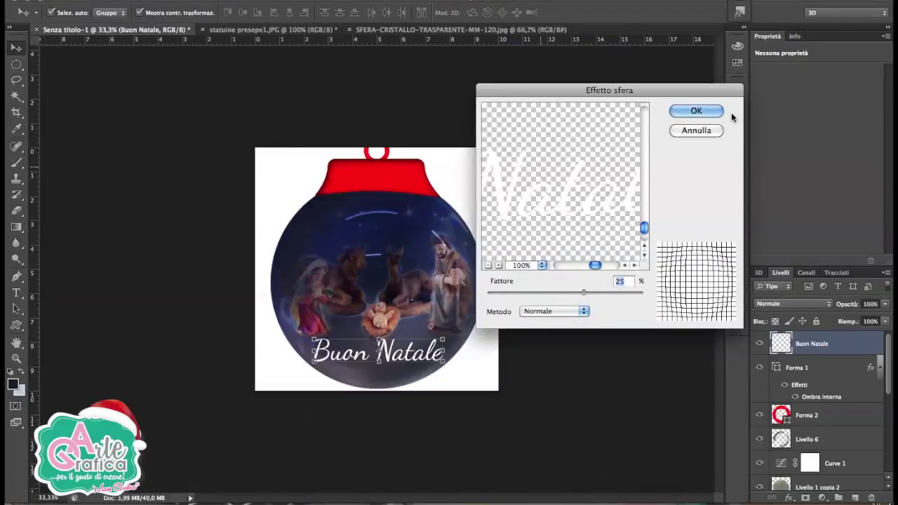
pyautogui.click(705, 113)
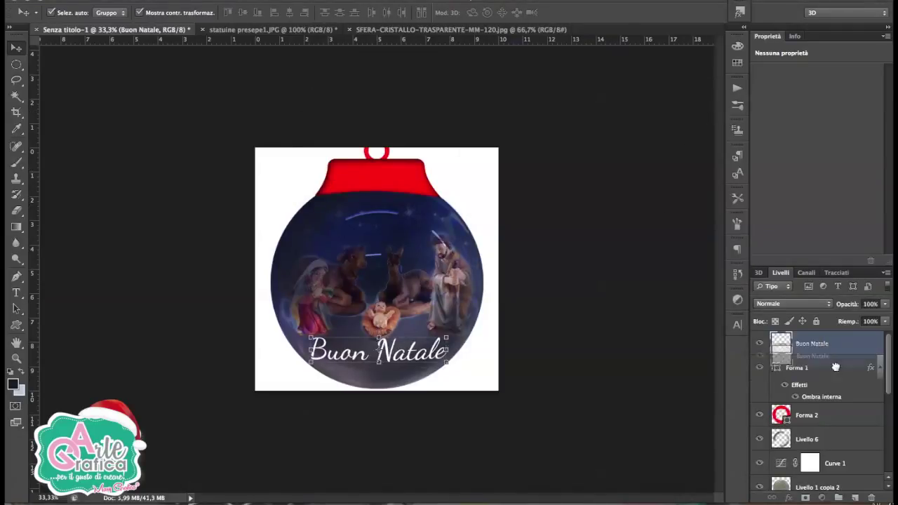
pyautogui.moveTo(835, 350); pyautogui.dragTo(834, 475)
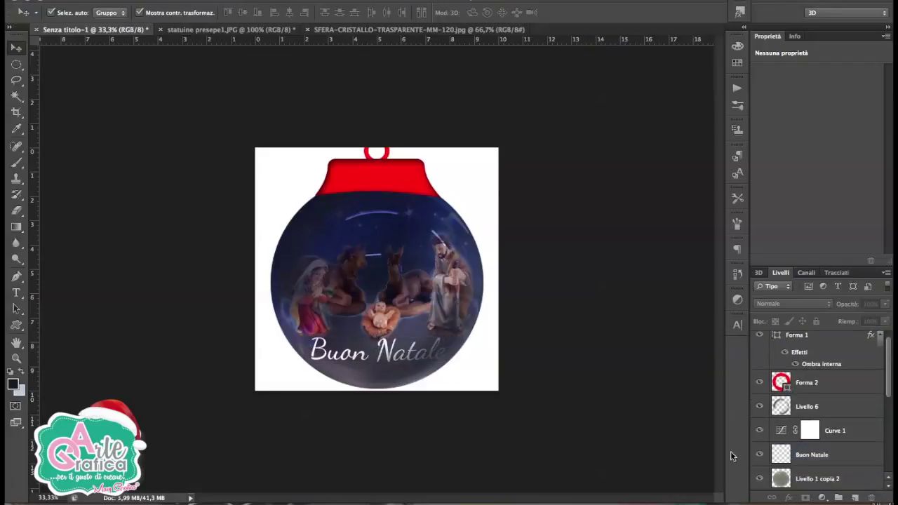
pyautogui.scroll(-5, 817, 420)
pyautogui.doubleClick(819, 479)
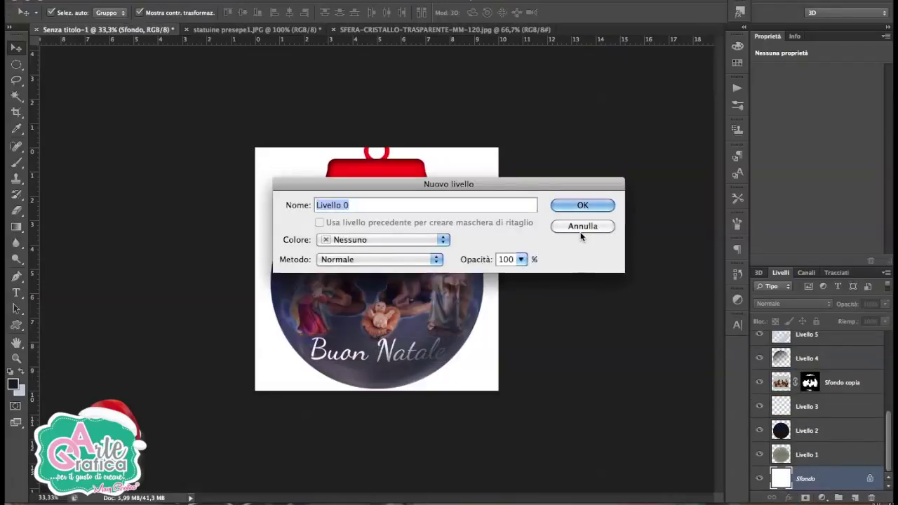
# Convert the background to Livello 0 and give it a dark red Sovrapposizione pattern.
pyautogui.click(576, 203)
pyautogui.click(789, 498)
pyautogui.click(820, 454)
pyautogui.click(676, 214)
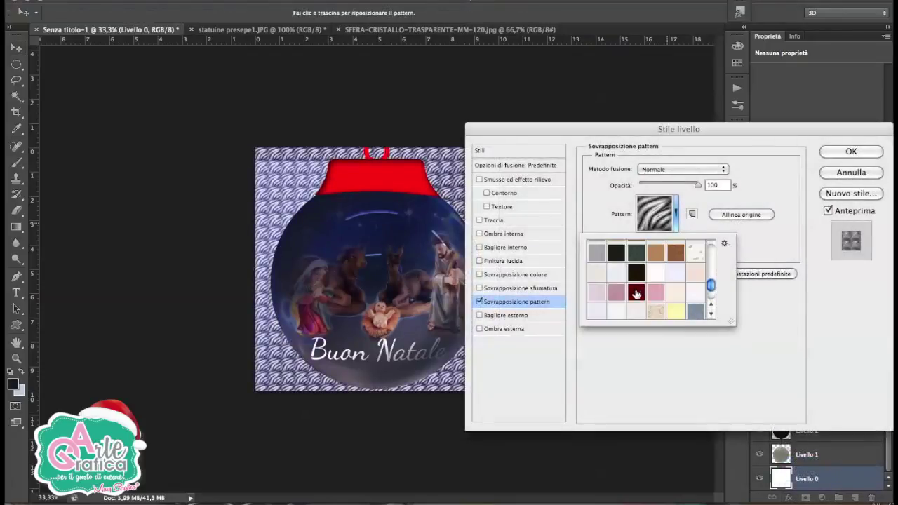
pyautogui.click(636, 294)
pyautogui.click(850, 151)
pyautogui.click(850, 152)
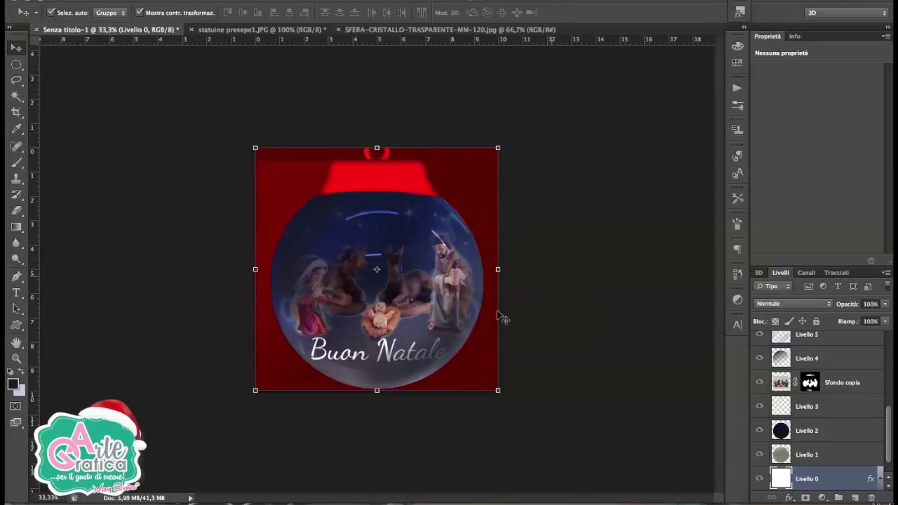
pyautogui.click(322, 204)
pyautogui.click(804, 497)
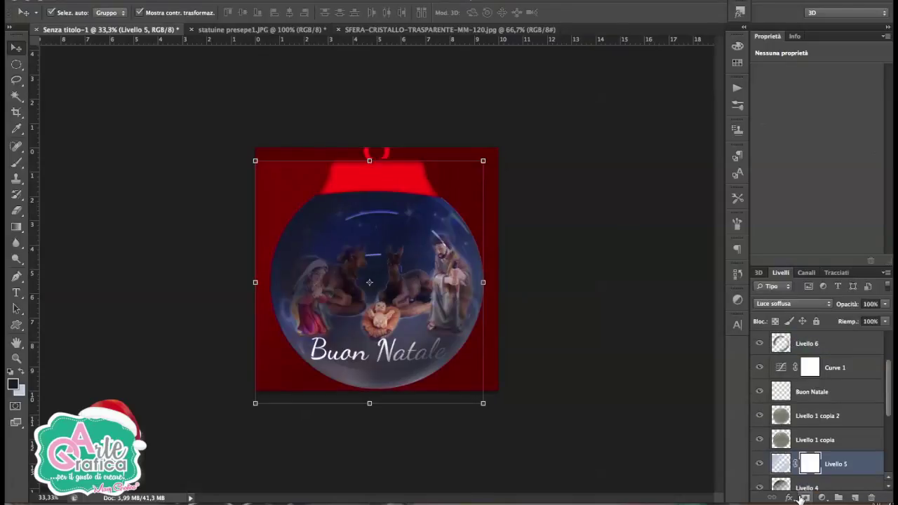
# Paint black on Livello 5's mask along the ball's left edge to hide it there.
pyautogui.click(16, 226)
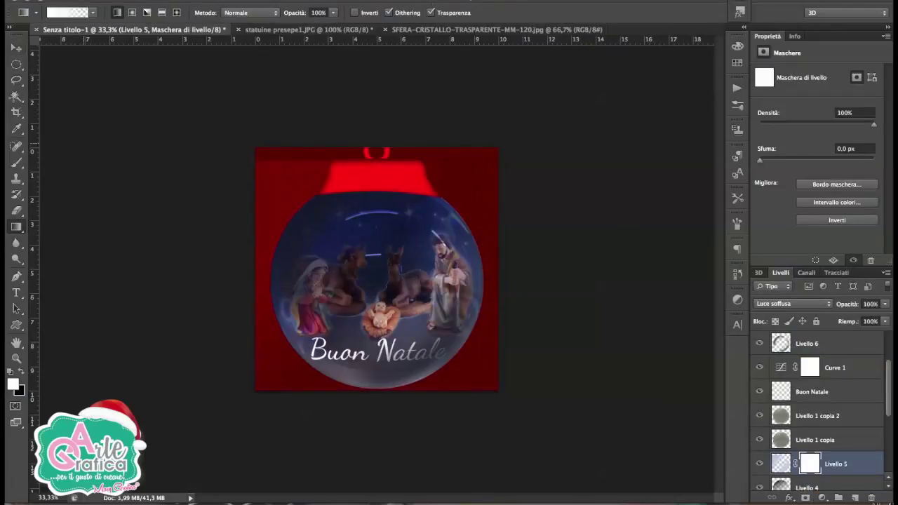
pyautogui.click(16, 163)
pyautogui.press('x')
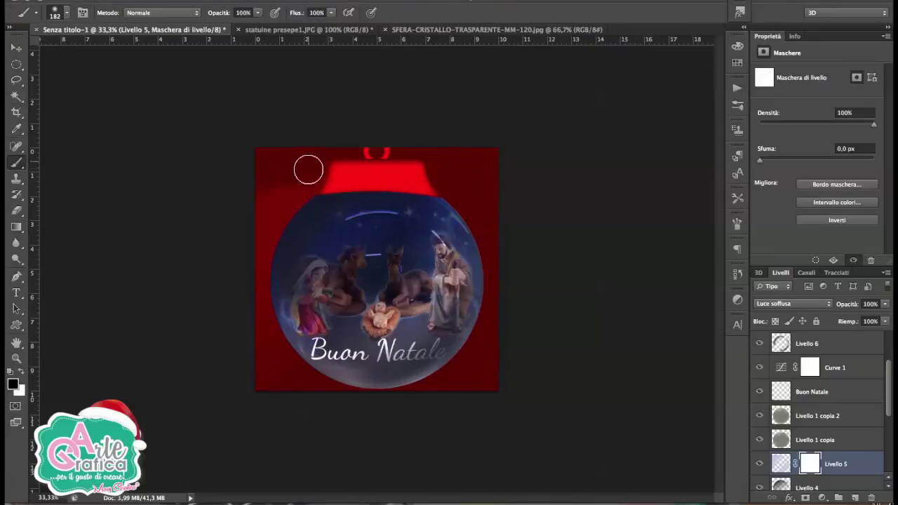
pyautogui.moveTo(249, 292)
pyautogui.mouseDown()
pyautogui.moveTo(246, 245)
pyautogui.moveTo(273, 213)
pyautogui.moveTo(248, 289)
pyautogui.moveTo(269, 346)
pyautogui.mouseUp()
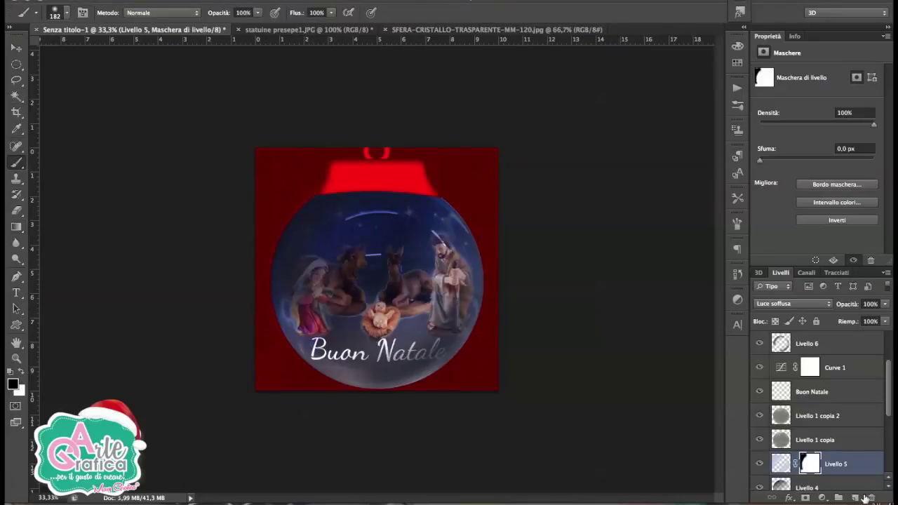
pyautogui.scroll(-3, 807, 463)
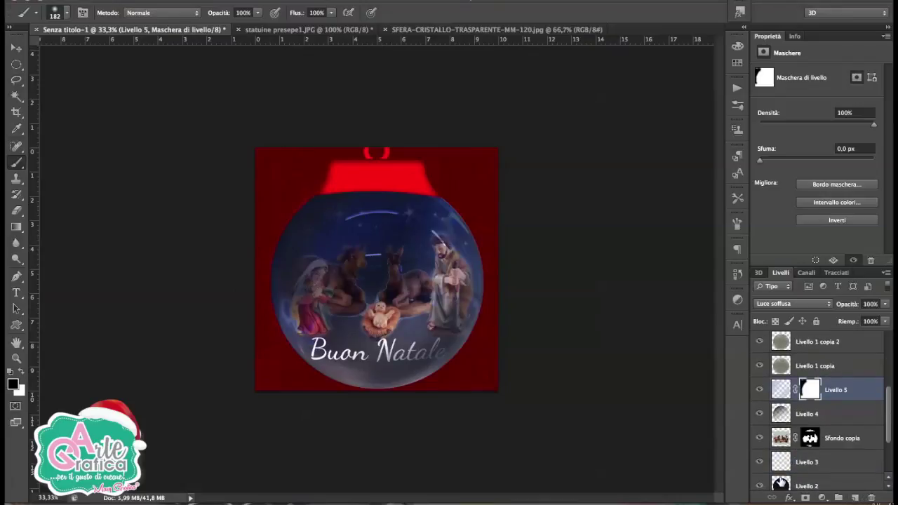
pyautogui.scroll(-3, 782, 462)
pyautogui.keyDown('ctrl'); pyautogui.click(780, 431); pyautogui.keyUp('ctrl')
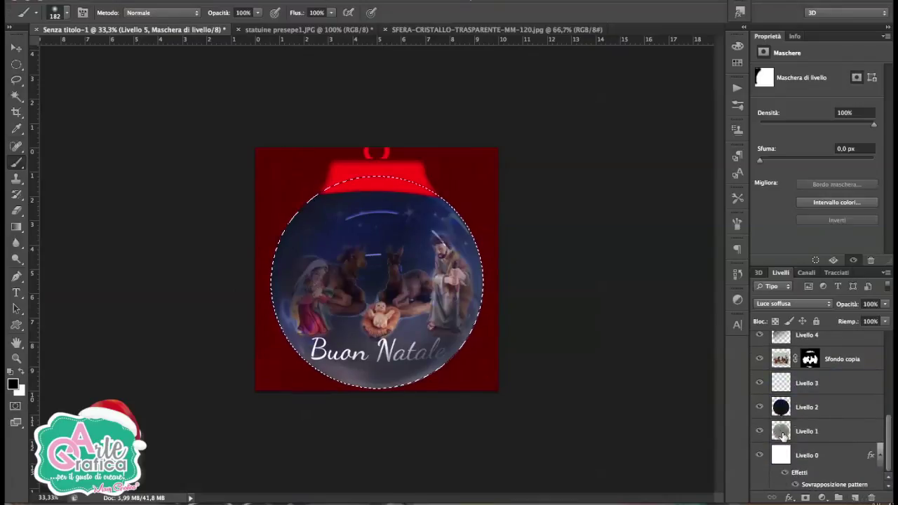
pyautogui.hotkey('ctrl', 'd')
# Give Livello 1 a 62 px drop shadow, a 46 px inner shadow at 16 px distance, and a bevel.
pyautogui.click(786, 496)
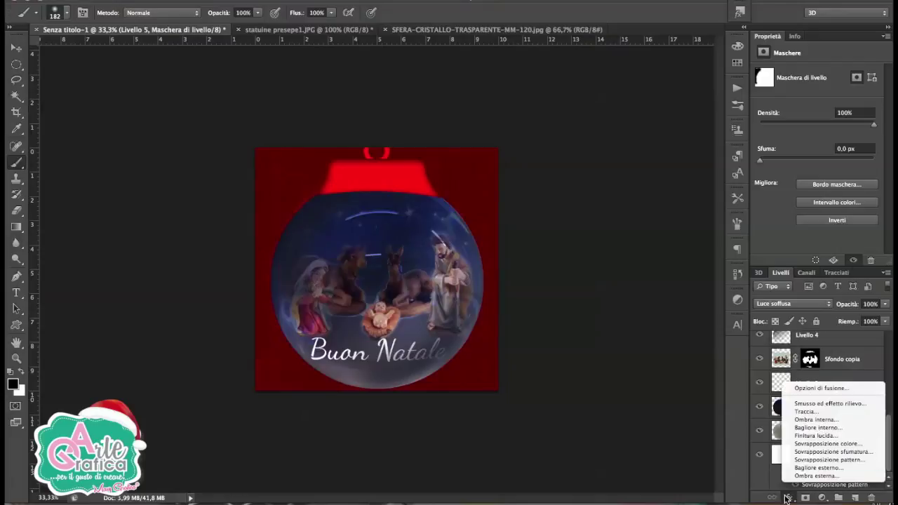
pyautogui.click(814, 484)
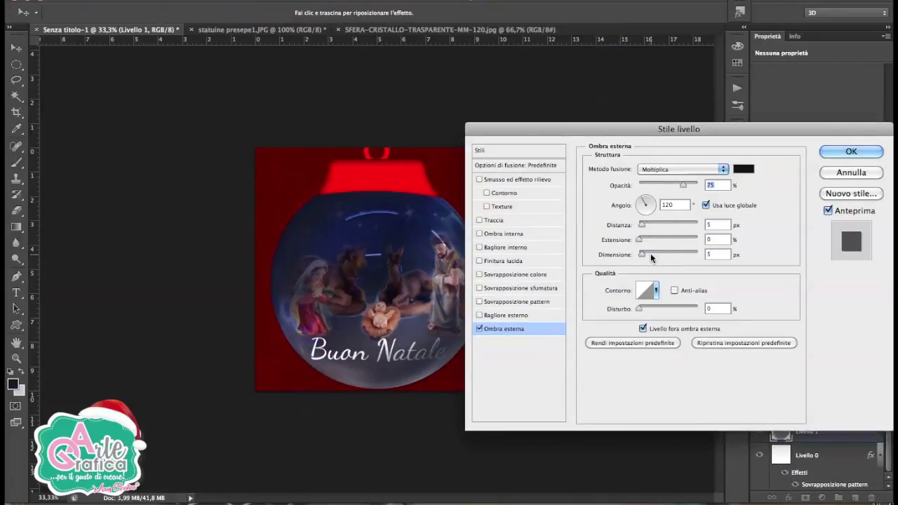
pyautogui.moveTo(651, 255)
pyautogui.mouseDown()
pyautogui.moveTo(654, 224)
pyautogui.moveTo(649, 241)
pyautogui.mouseUp()
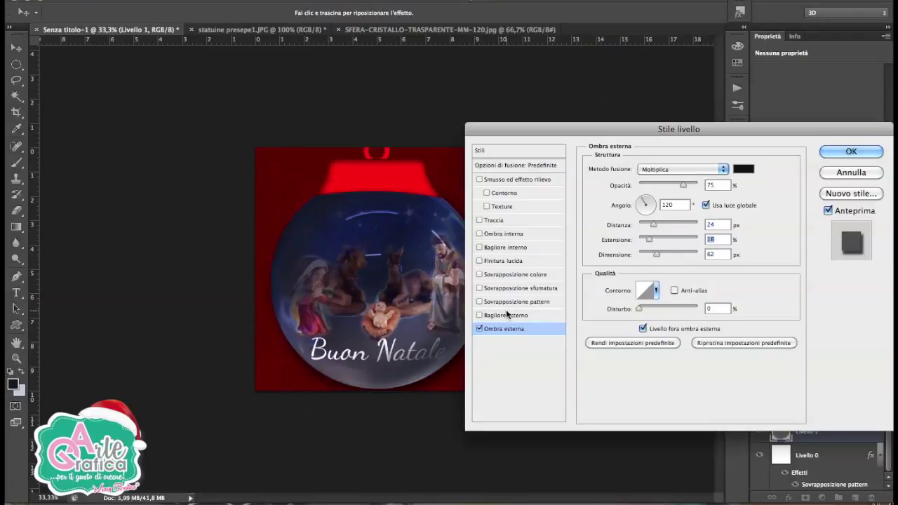
pyautogui.click(512, 236)
pyautogui.moveTo(641, 254); pyautogui.dragTo(653, 256)
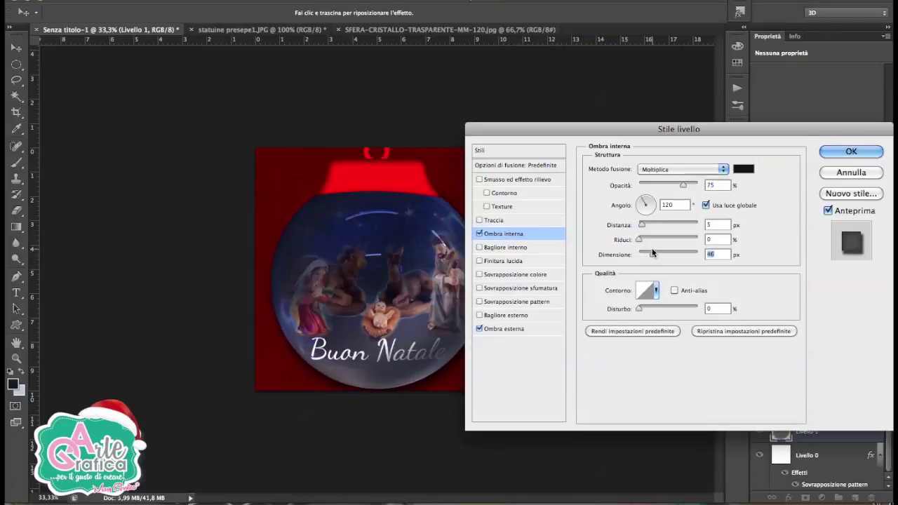
pyautogui.moveTo(642, 225); pyautogui.dragTo(649, 226)
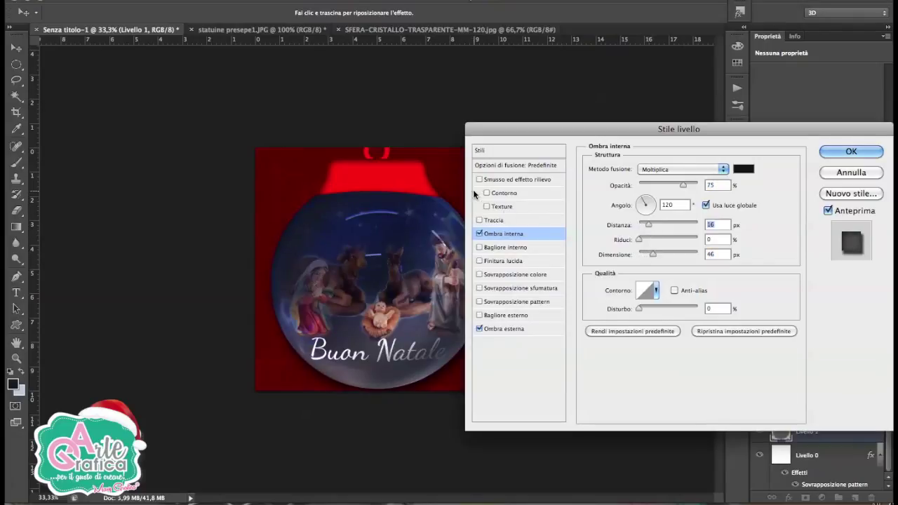
pyautogui.click(509, 180)
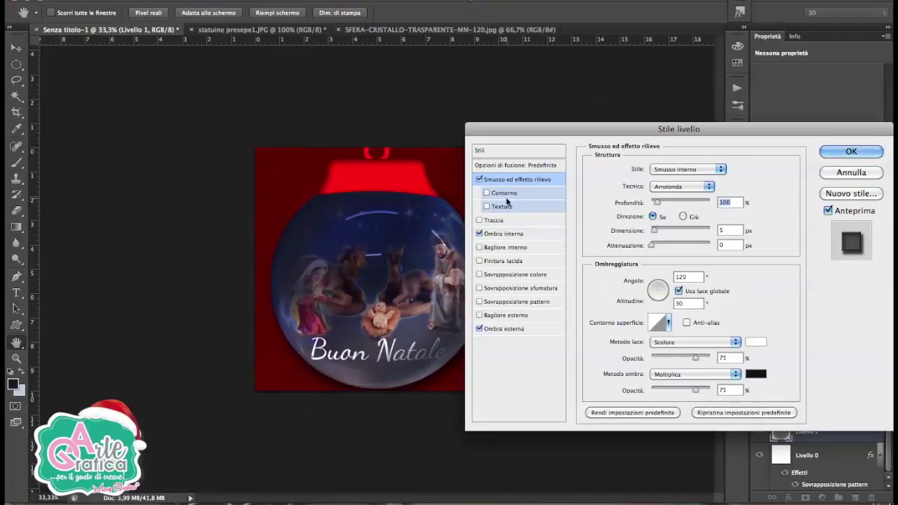
pyautogui.click(514, 193)
pyautogui.click(499, 182)
pyautogui.click(503, 206)
pyautogui.click(851, 152)
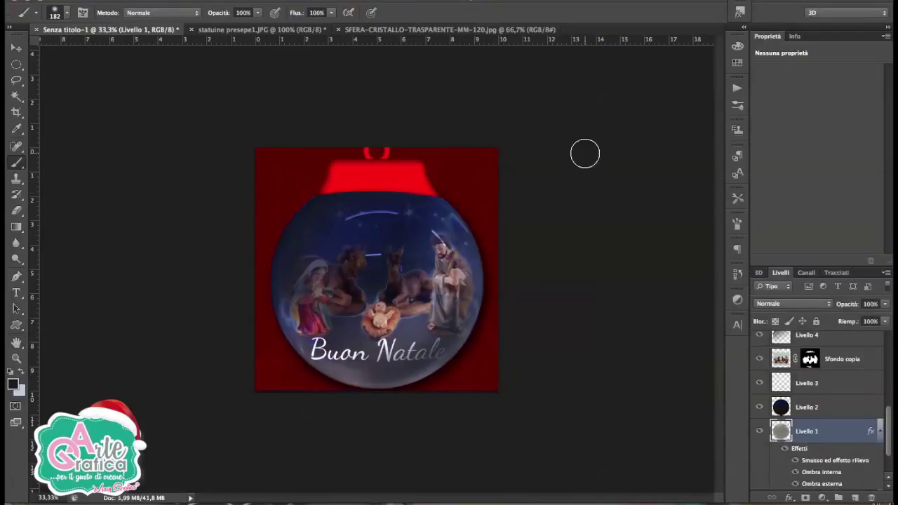
pyautogui.press('v')
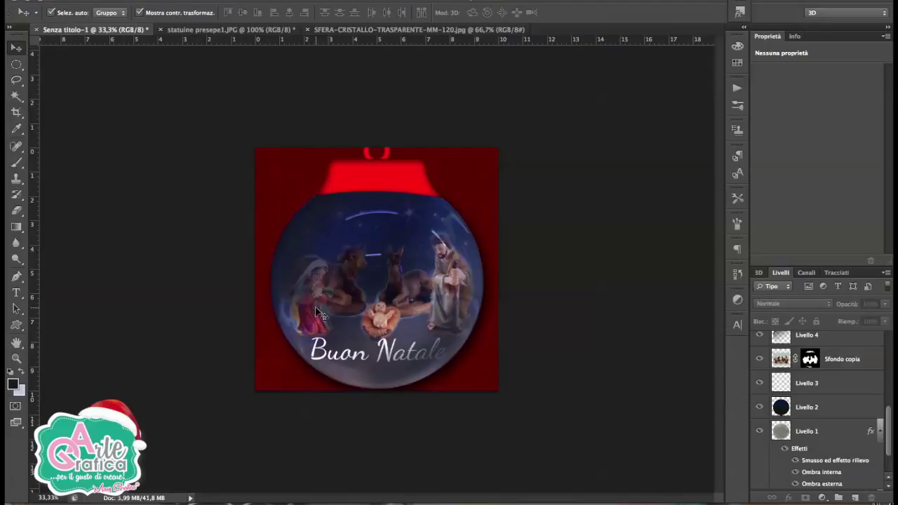
pyautogui.click(268, 167)
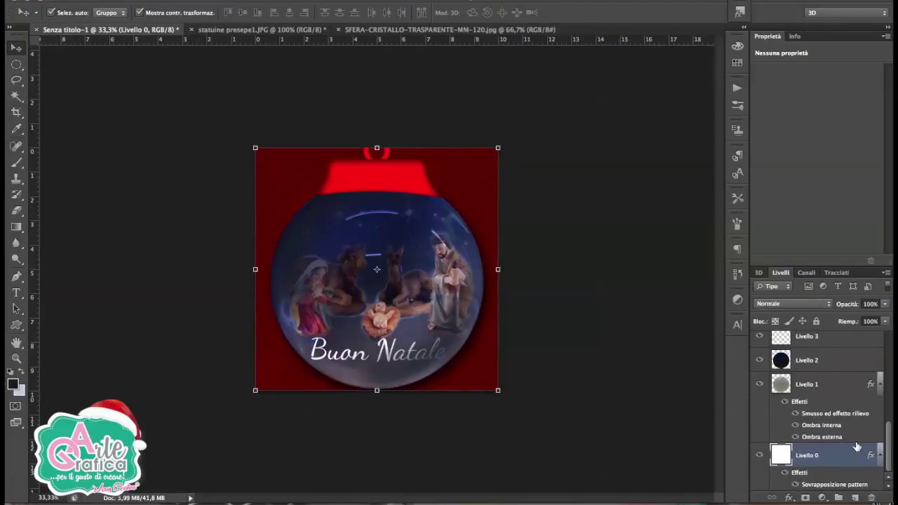
pyautogui.scroll(5, 825, 426)
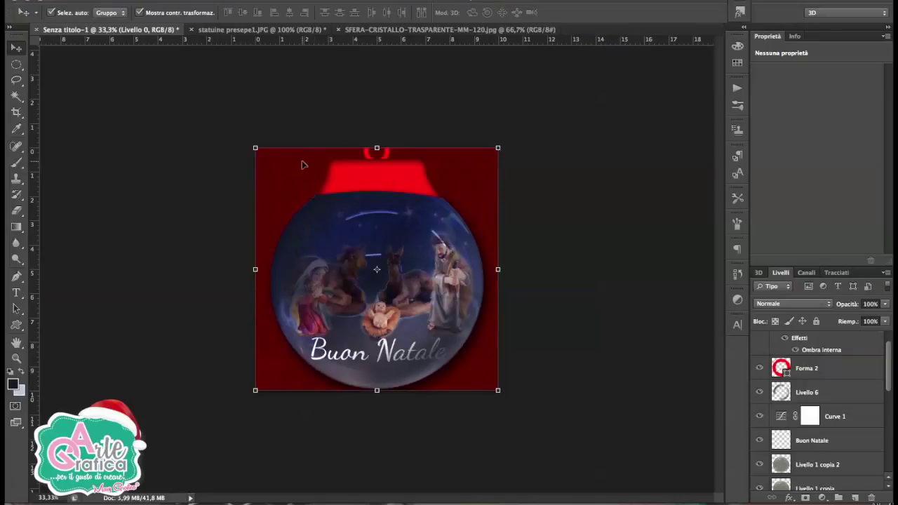
pyautogui.click(196, 1)
pyautogui.moveTo(246, 0)
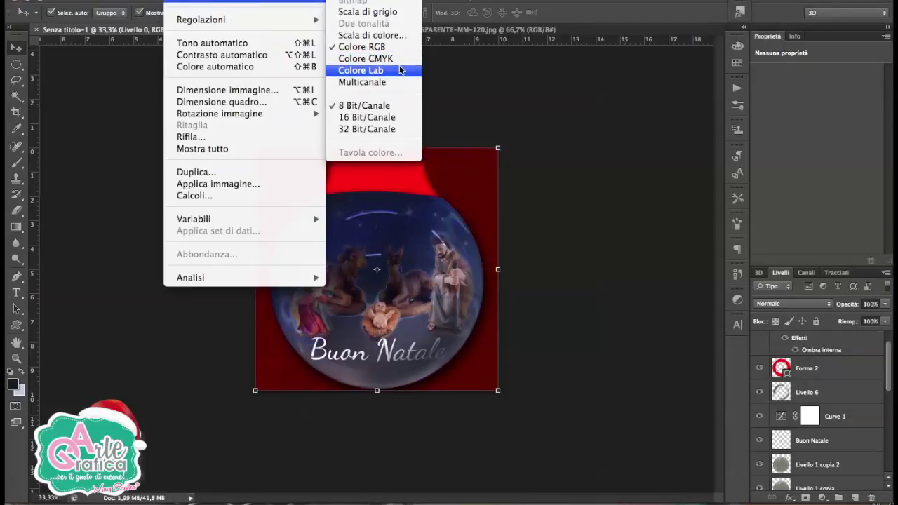
pyautogui.click(644, 243)
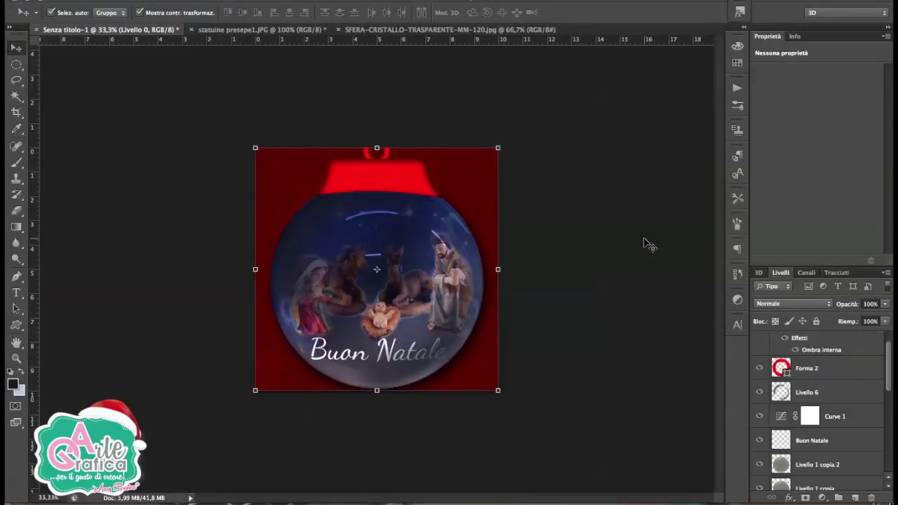